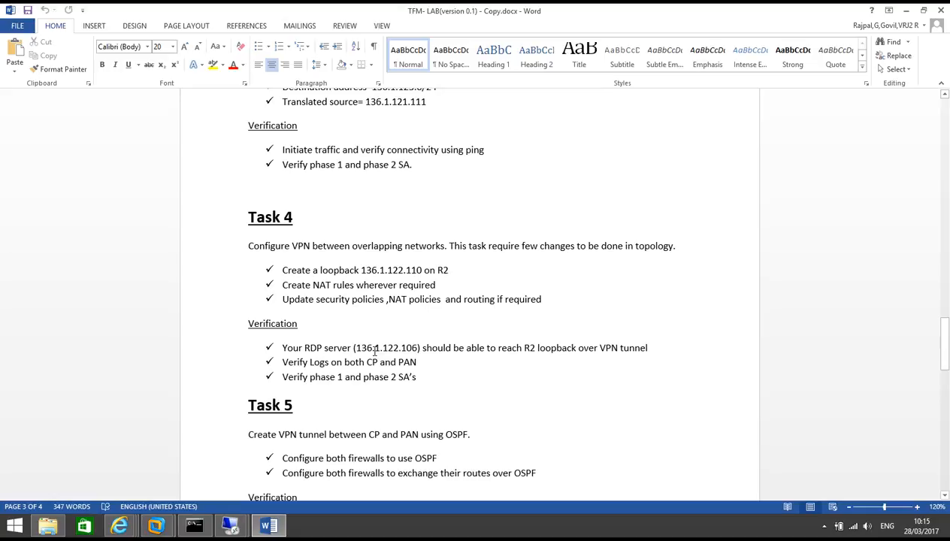
Step: Scroll Word back to the page-1 topology diagram and open Internet Explorer's recent-pages list
scroll(375, 351, up, 15)
scroll(376, 338, up, 15)
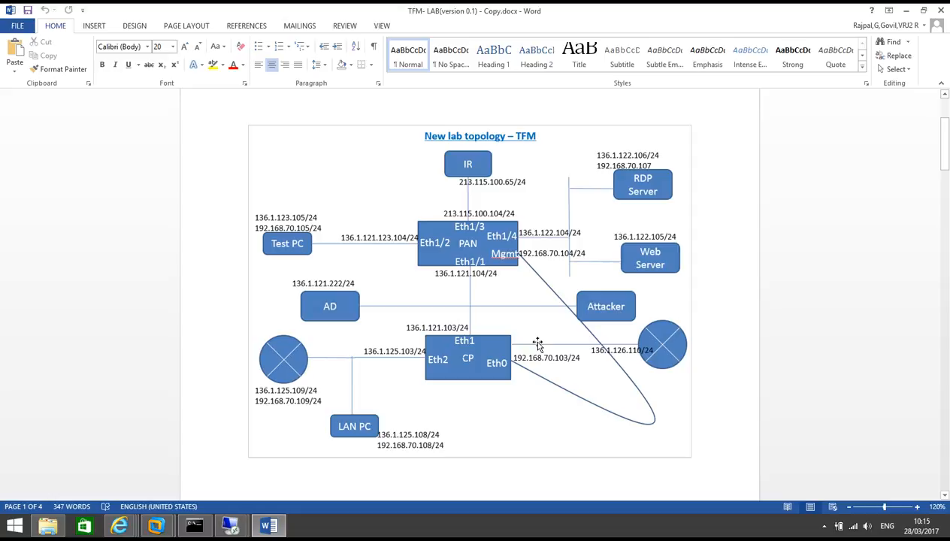
right_click(118, 515)
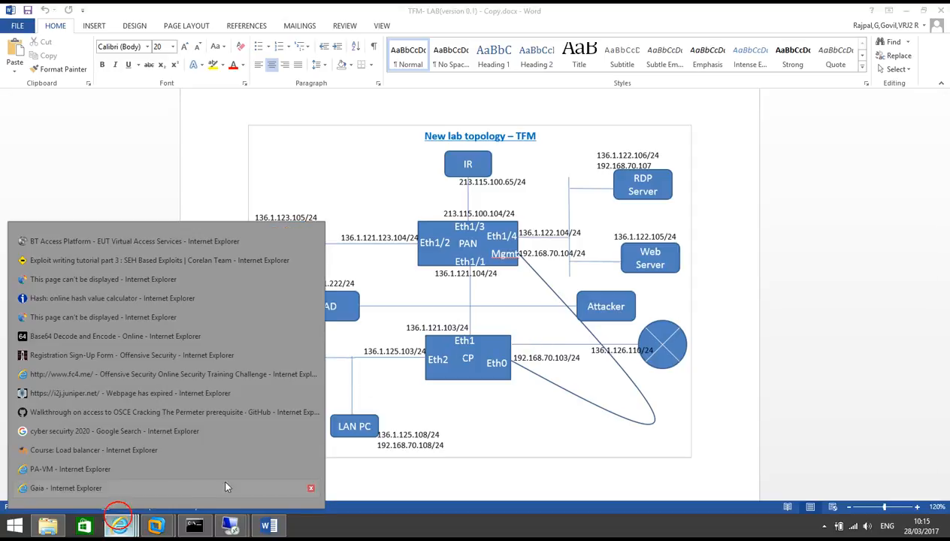
Step: Switch to PA-VM, review the Ethernet interface addresses, then list the PAM-CP-VPN IPSec tunnel
click(91, 464)
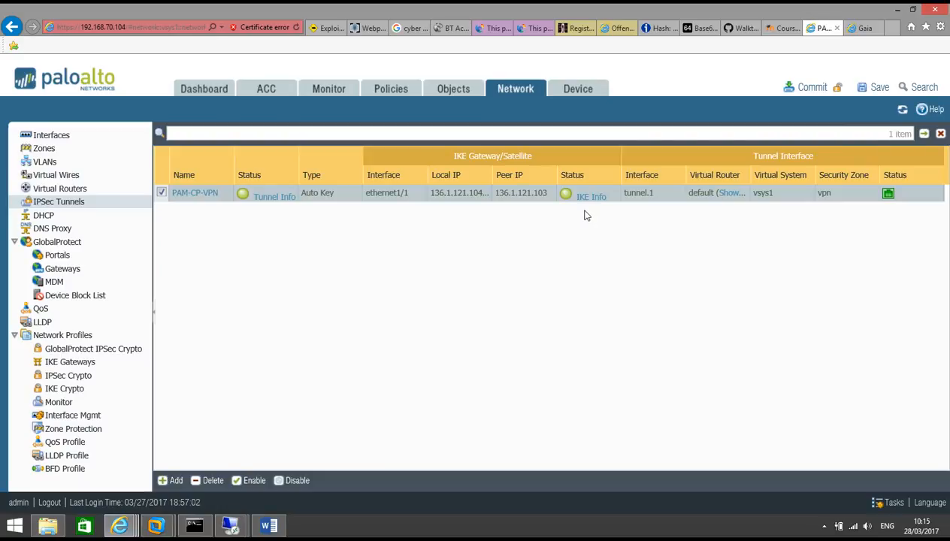
click(57, 135)
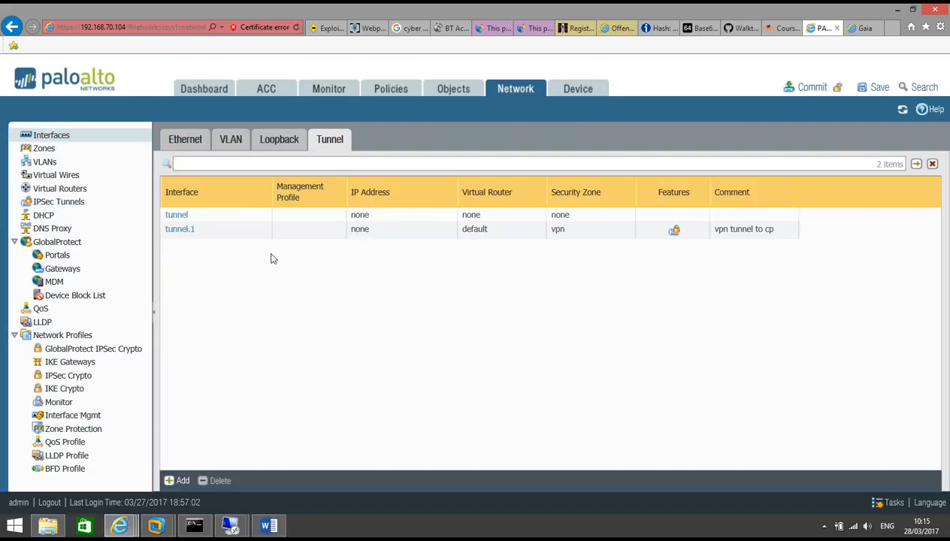
click(173, 139)
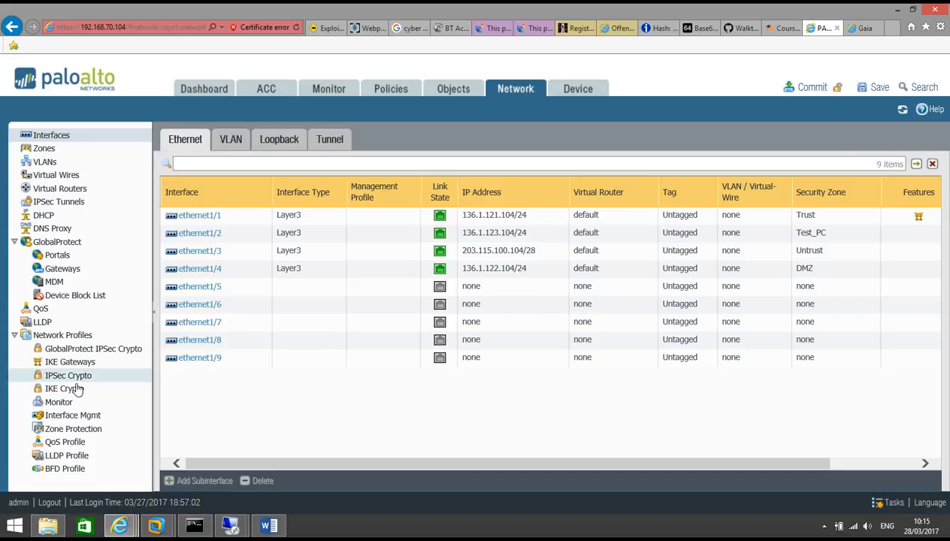
click(53, 202)
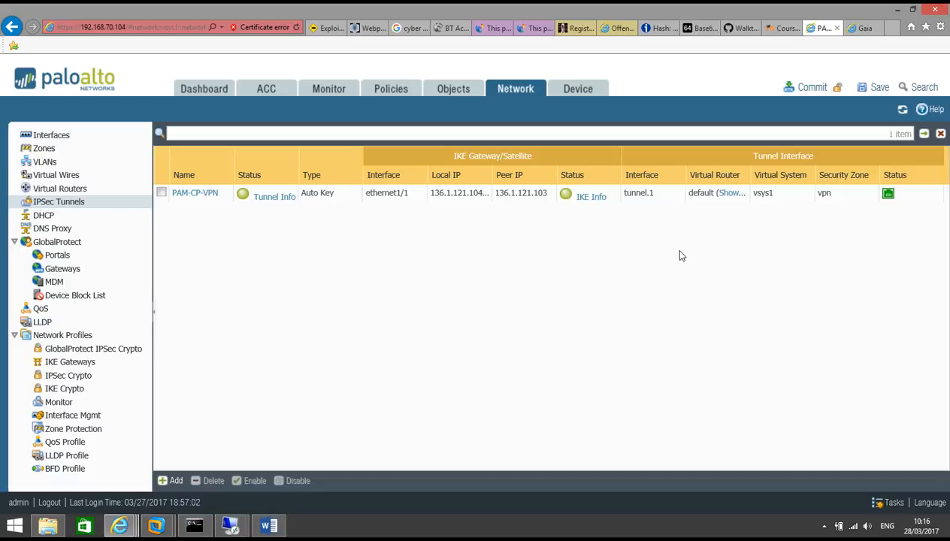
Step: Create a new NAT rule named RDP-Acces
click(397, 91)
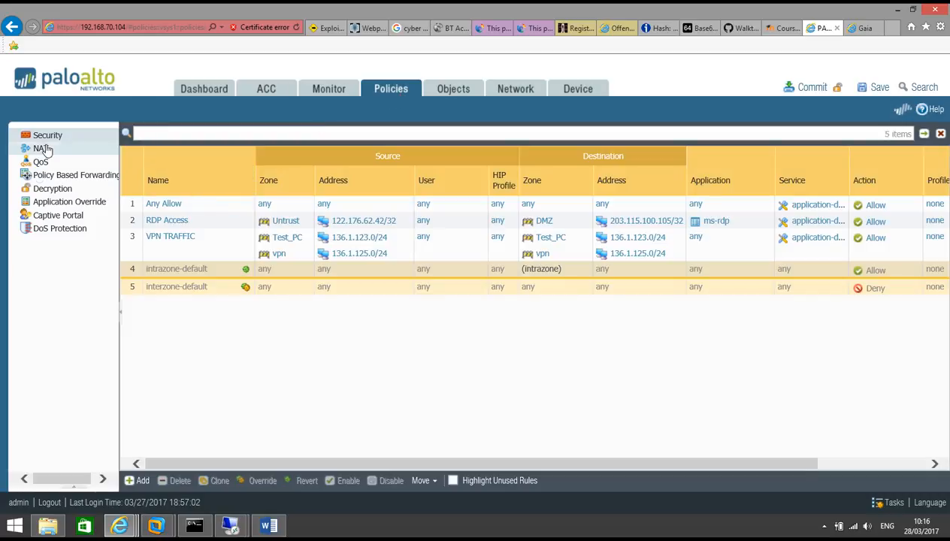
click(42, 149)
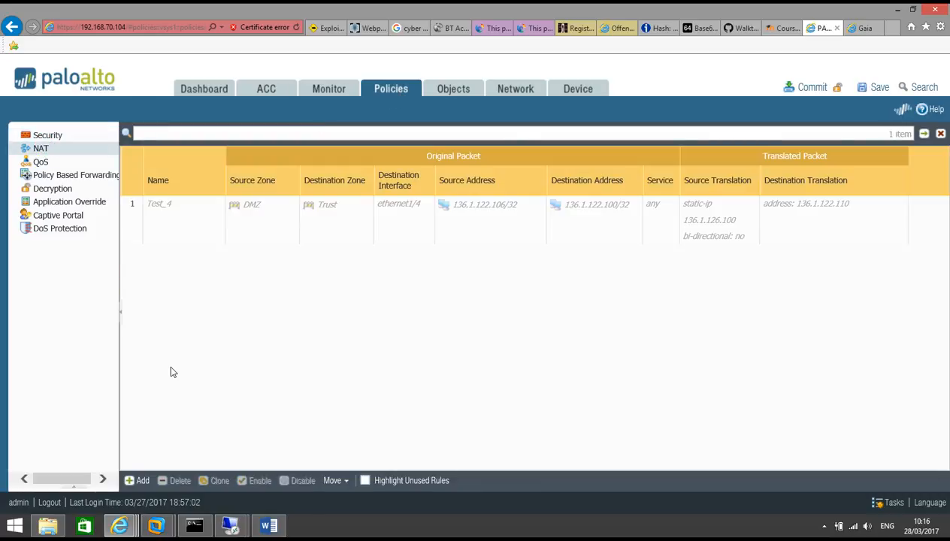
click(141, 481)
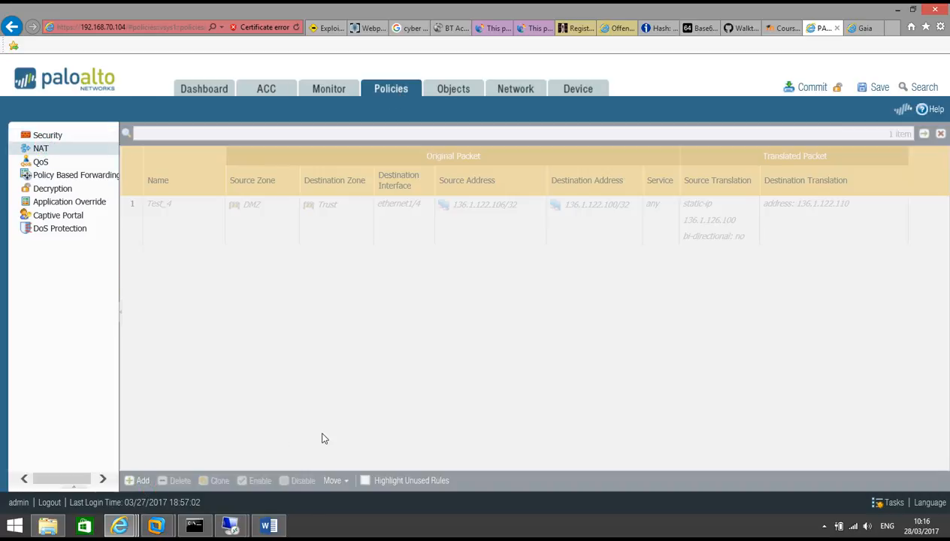
text(RDP-Access)
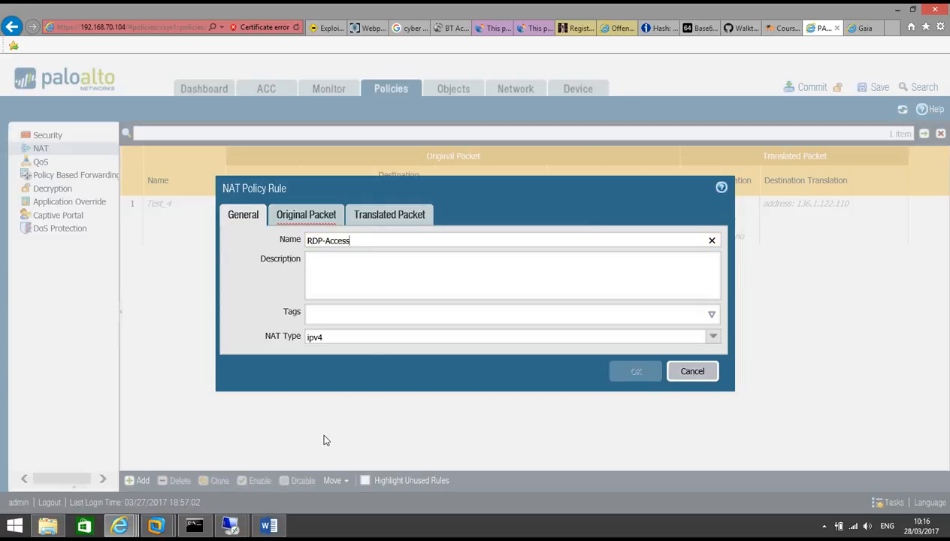
Step: Set the NAT rule's source zone and destination zone both to Untrust
click(293, 215)
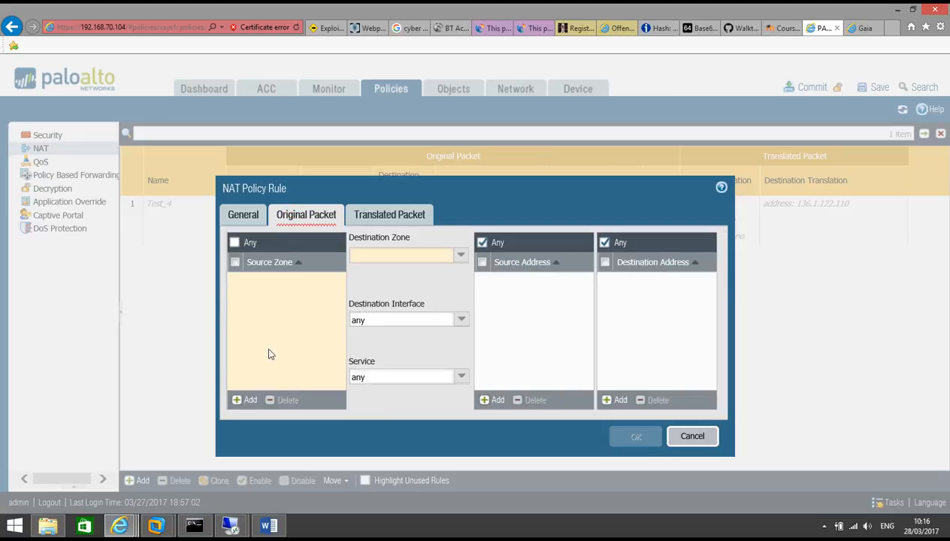
click(248, 400)
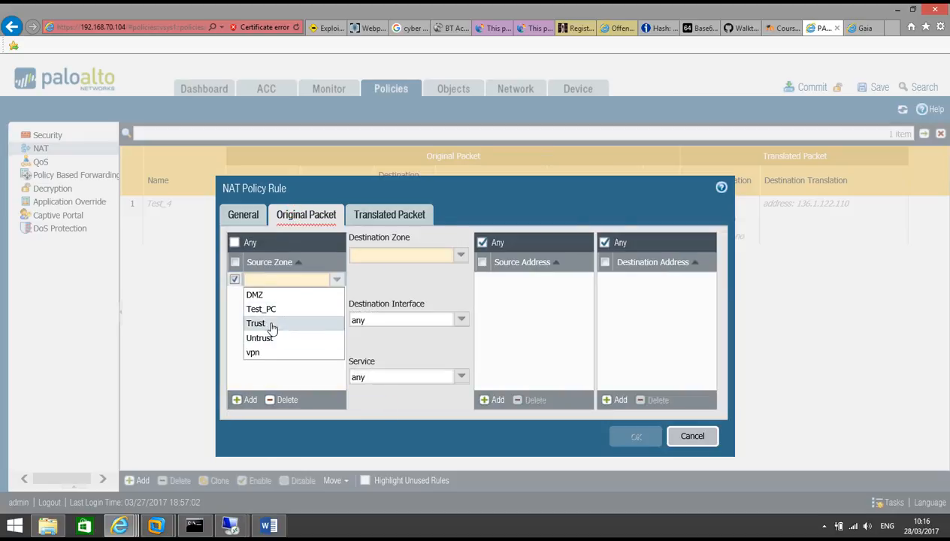
click(261, 337)
click(276, 350)
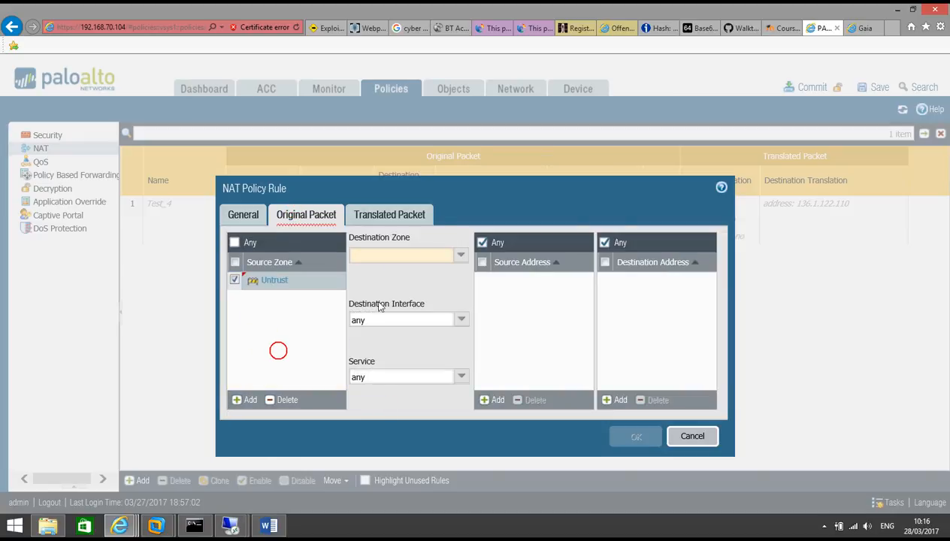
click(460, 256)
click(401, 315)
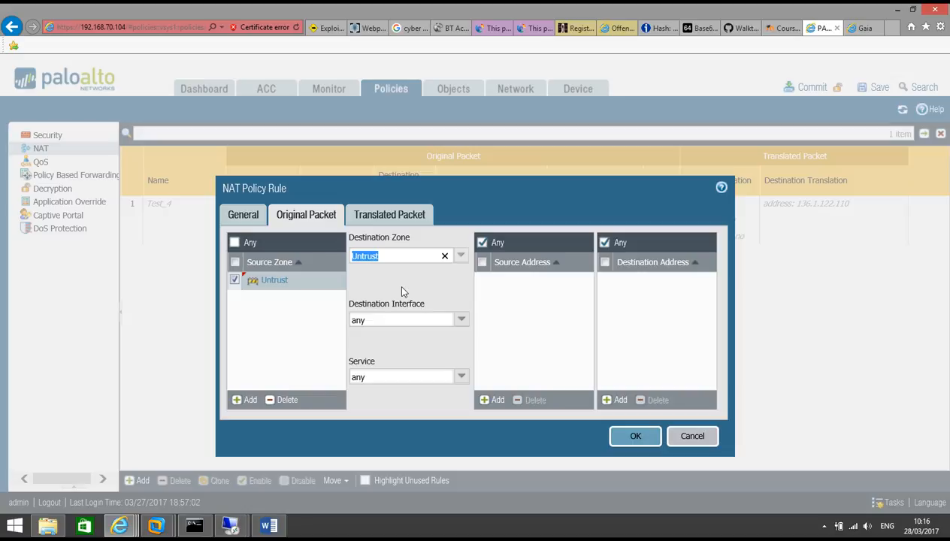
click(401, 291)
Step: Load whatismyip.com in a new browser tab
click(893, 29)
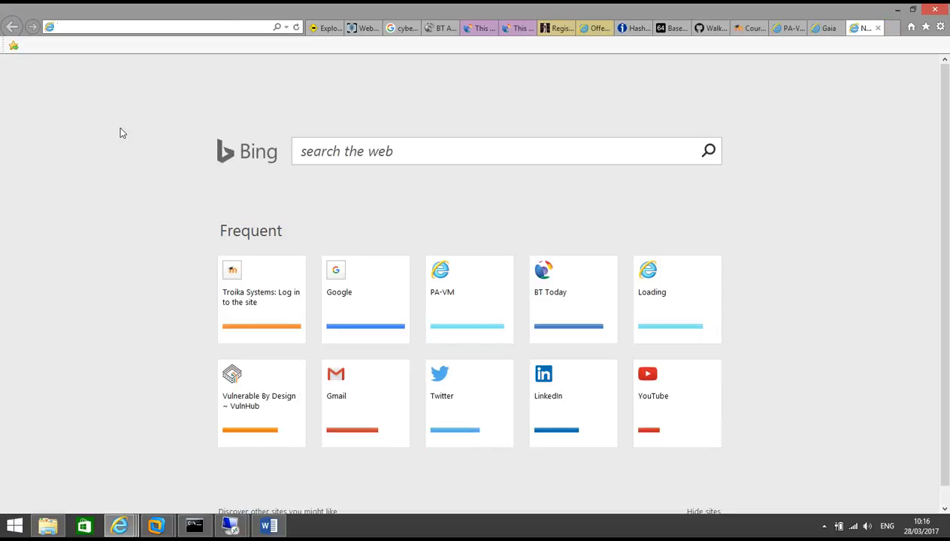
text(whatismyip.com/)
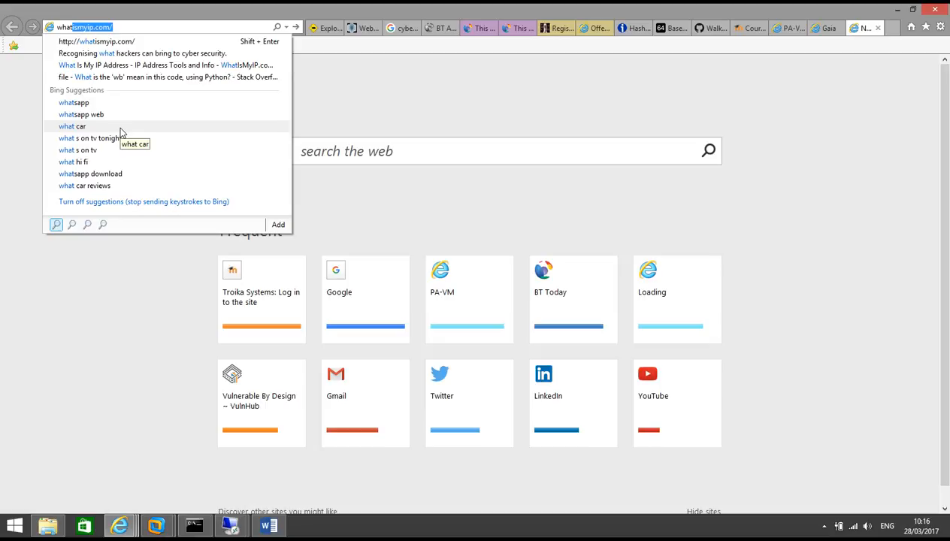
key(Return)
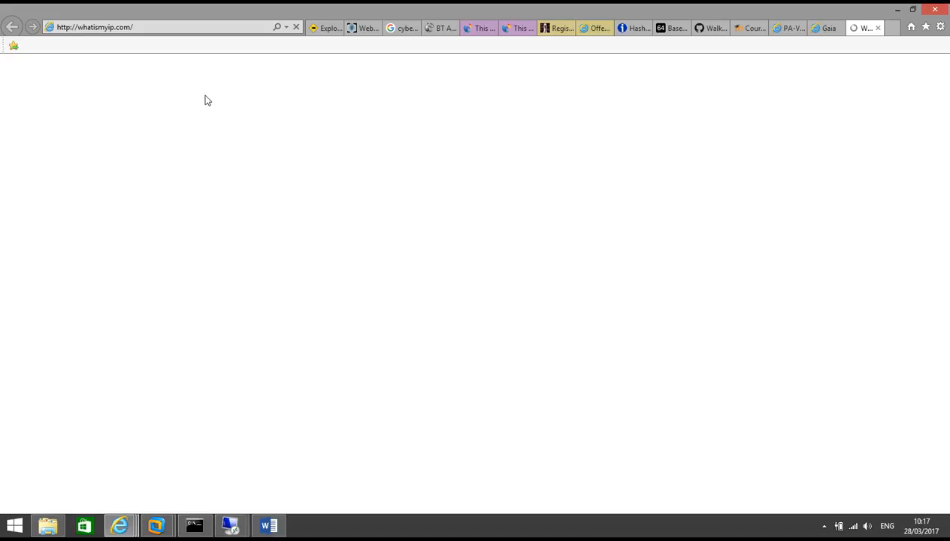
Step: Add 203.115.100.105/32 as the NAT rule's destination address
click(786, 29)
click(616, 399)
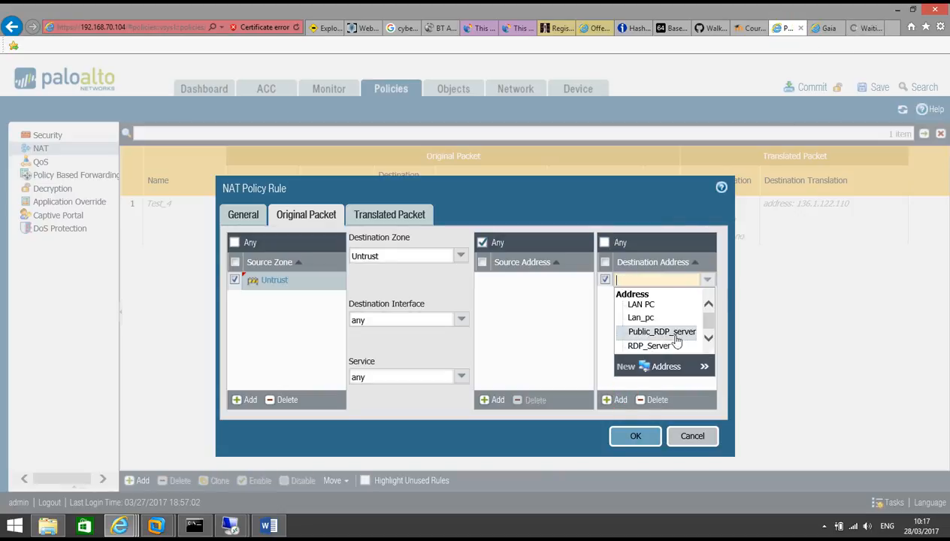
text(136)
key(BackSpace)
key(BackSpace)
key(BackSpace)
text(203.115.100.105/32)
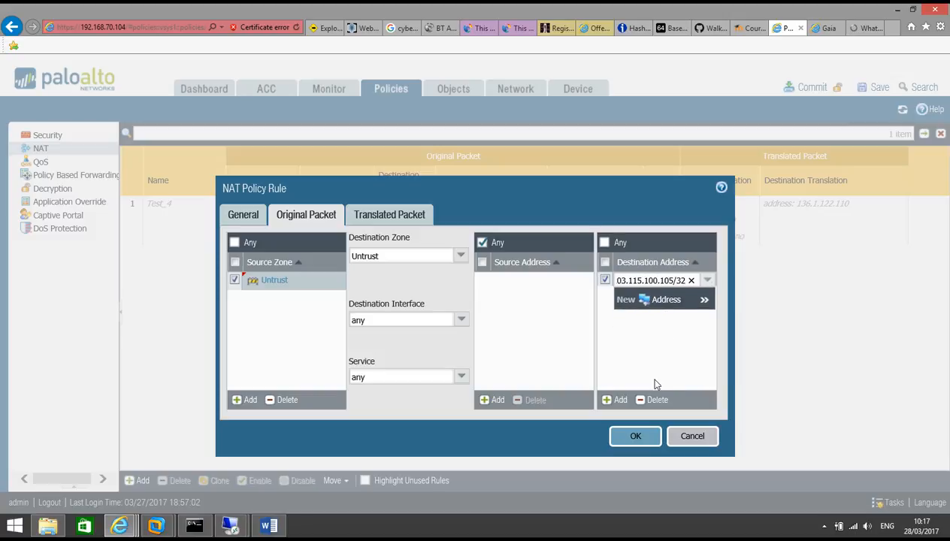
click(650, 350)
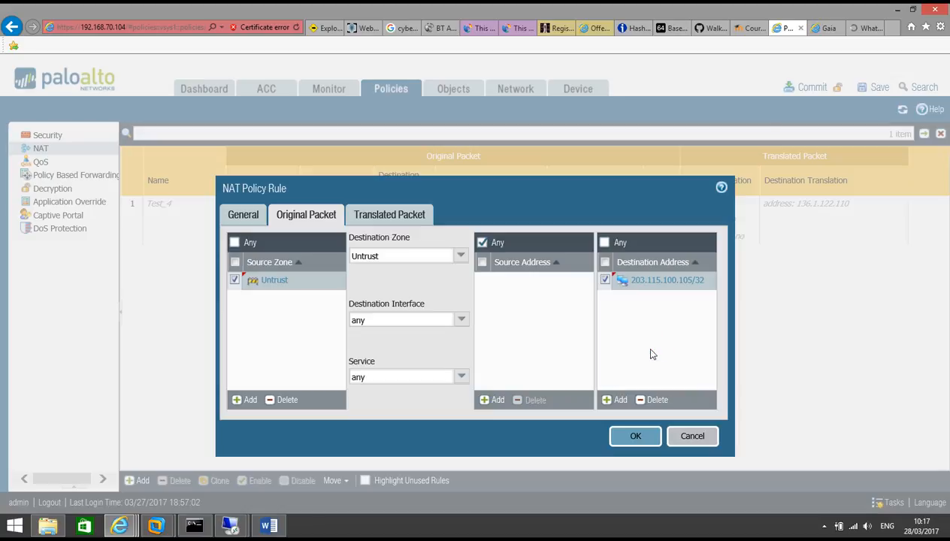
click(864, 28)
Step: Copy the public IP 196.207.71.200 from whatismyip.com and return to the NAT rule
drag(557, 281, 386, 280)
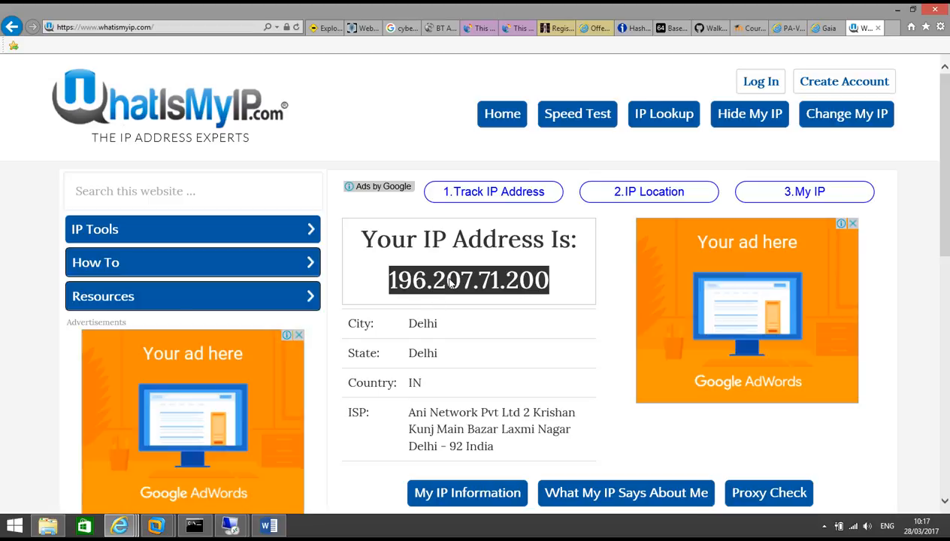
right_click(468, 285)
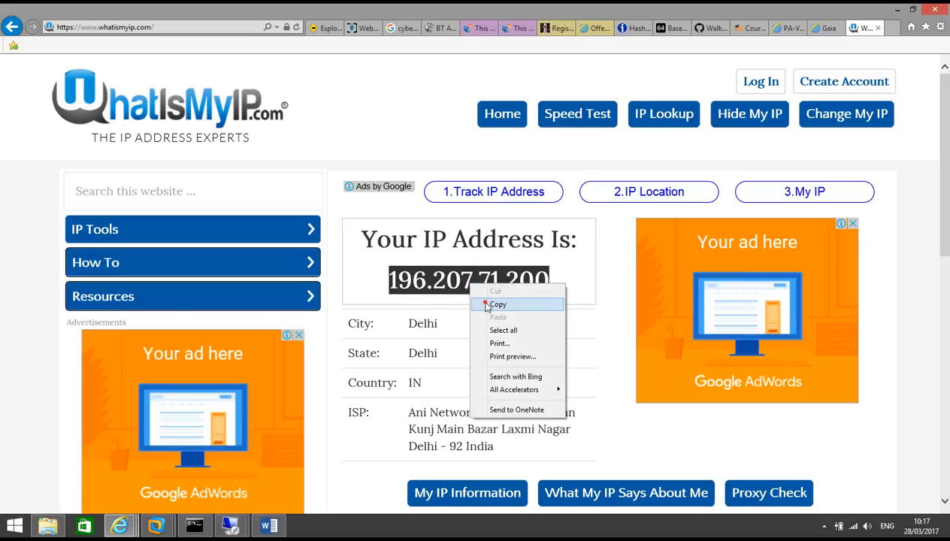
click(484, 304)
click(781, 30)
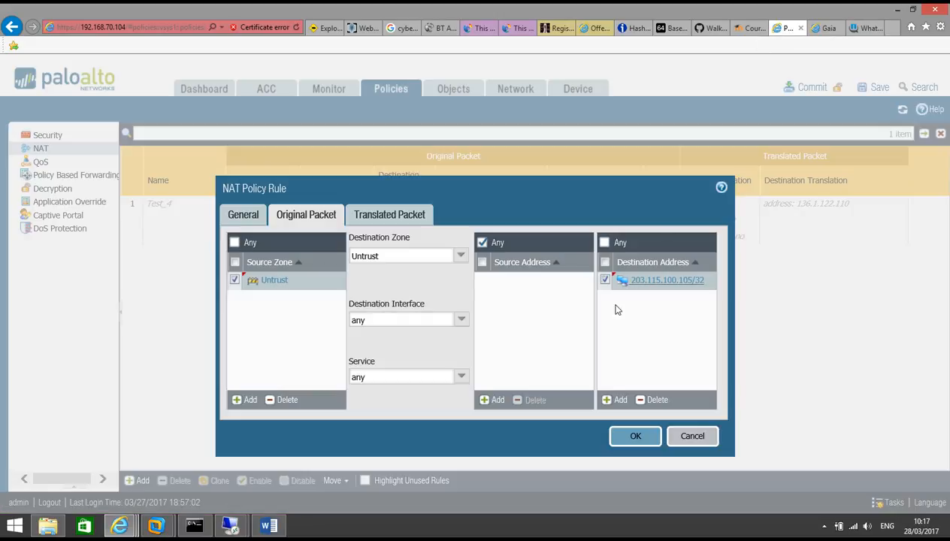
Step: Add 196.207.71.200/32 as the NAT rule's source address
click(496, 399)
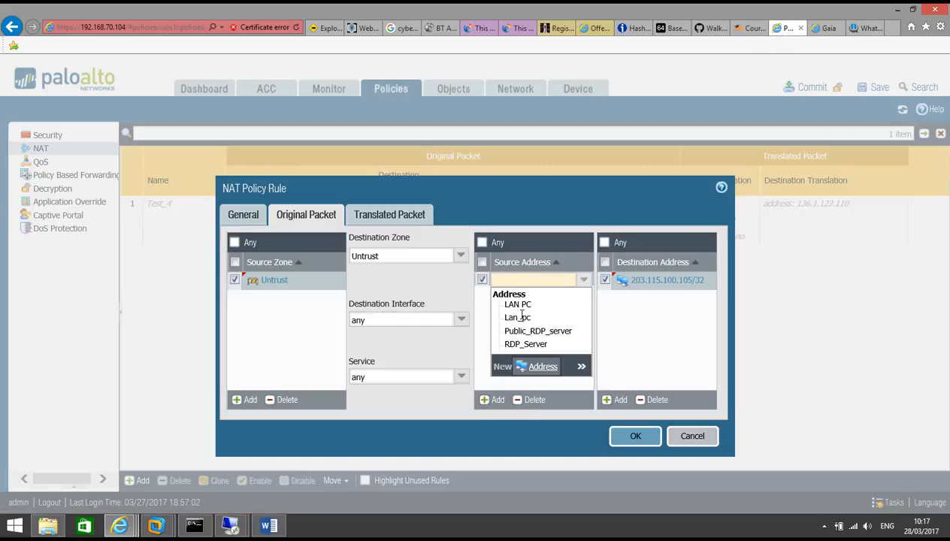
key(ctrl+v)
text(/32)
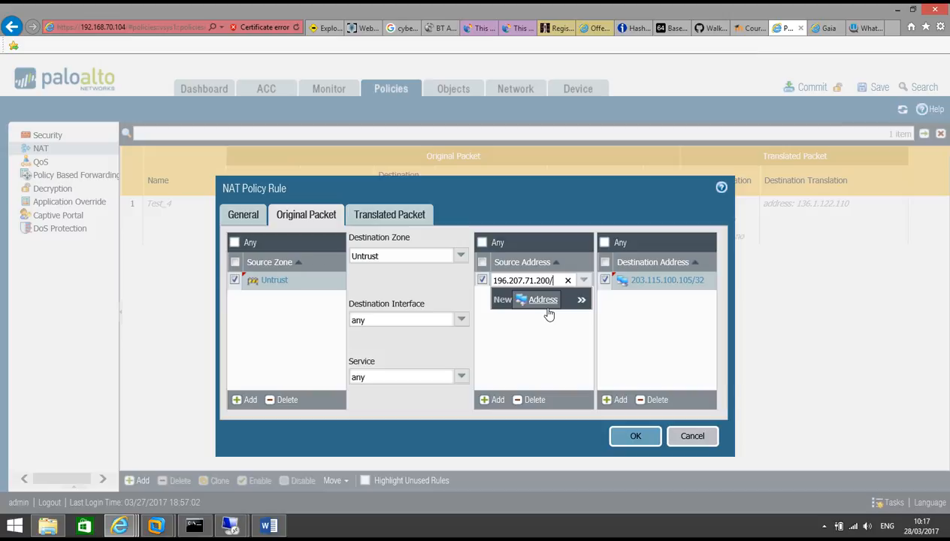
click(545, 366)
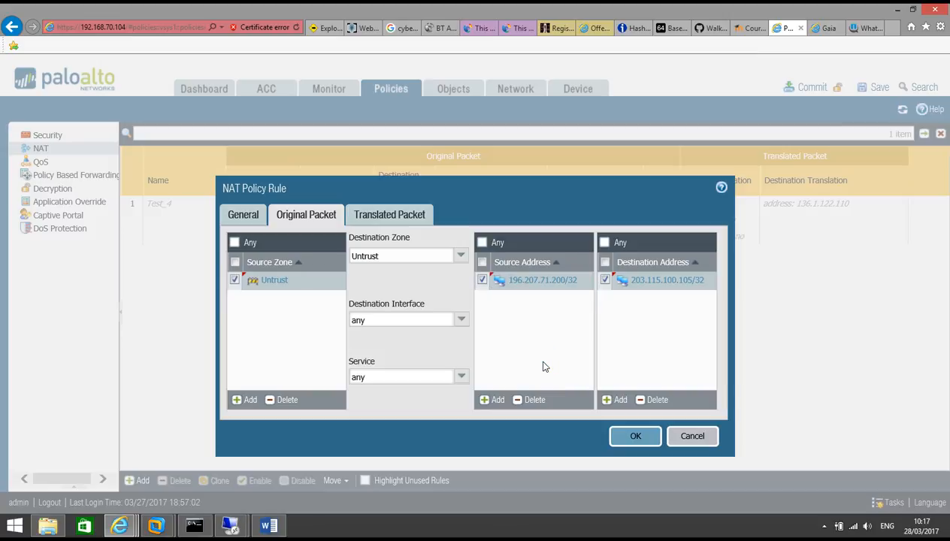
Step: Enable destination translation to 136.1.122.106 and save the NAT rule
click(410, 218)
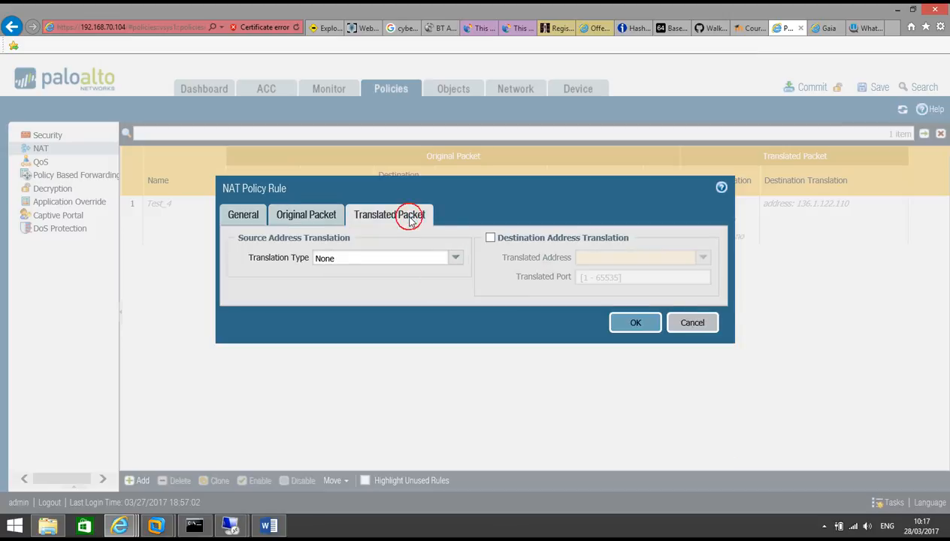
click(491, 239)
click(588, 257)
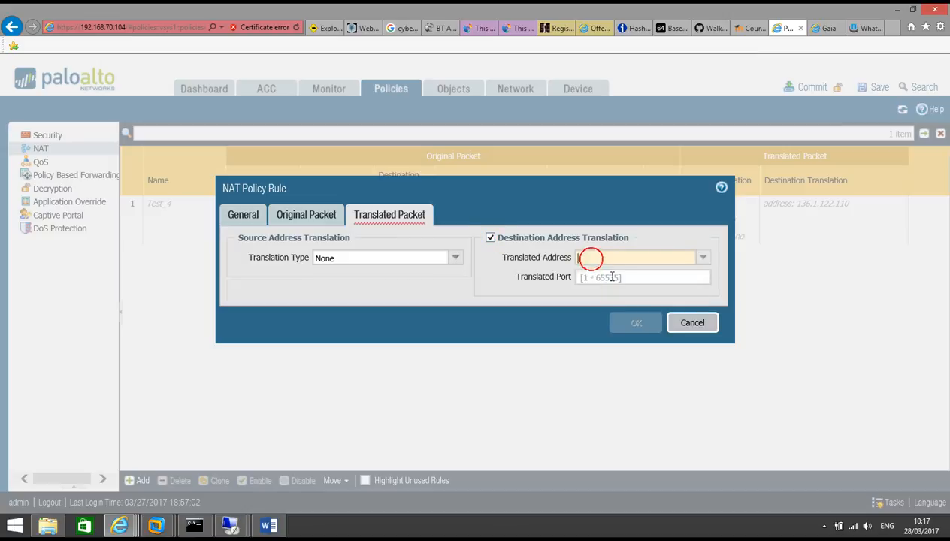
text(136)
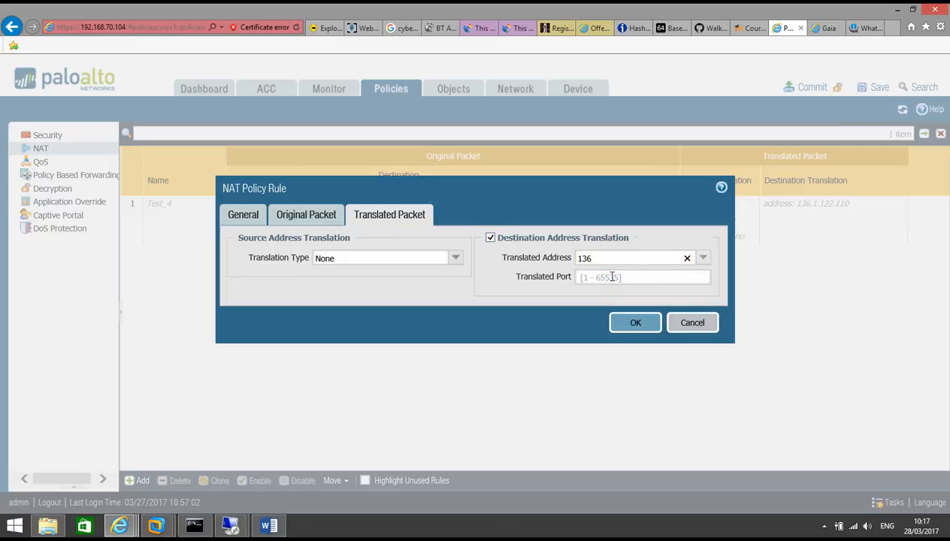
text(.1.122.106)
click(269, 525)
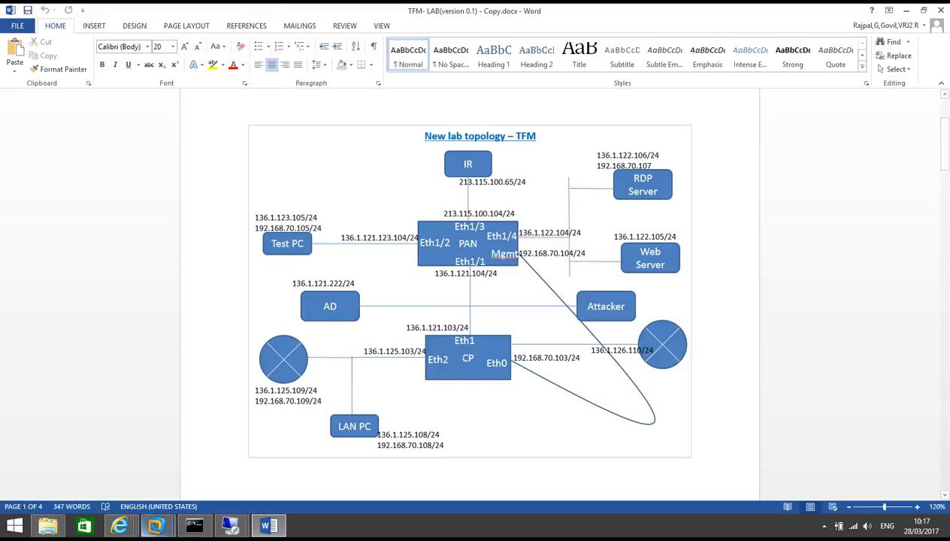
click(119, 525)
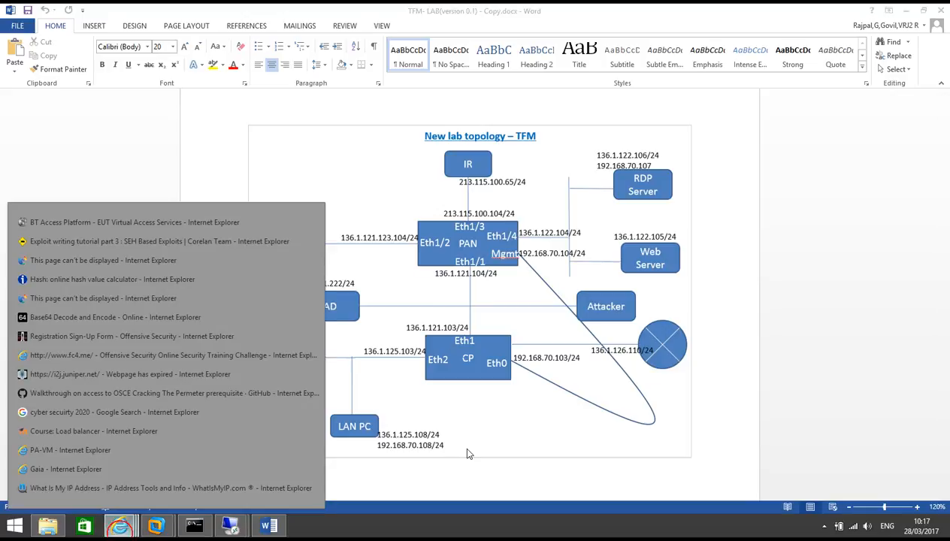
click(130, 455)
click(540, 309)
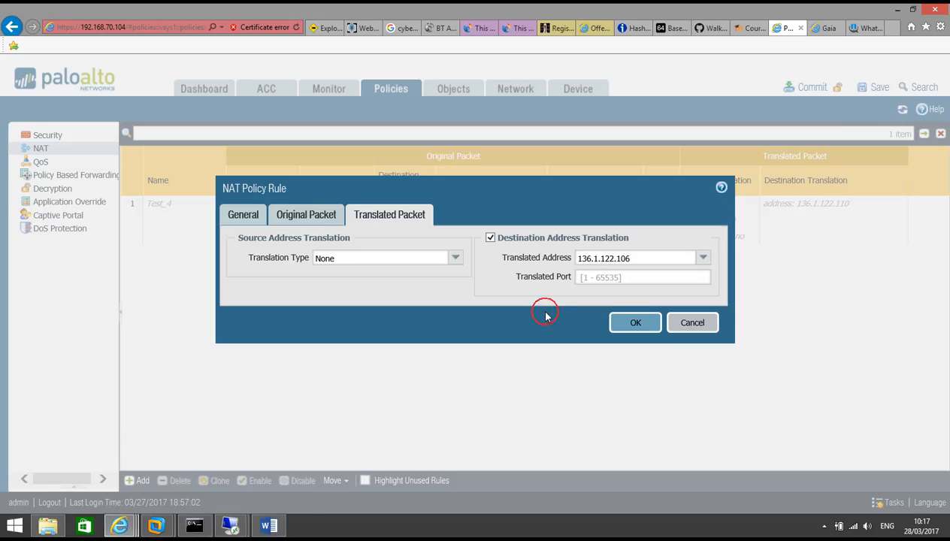
click(634, 325)
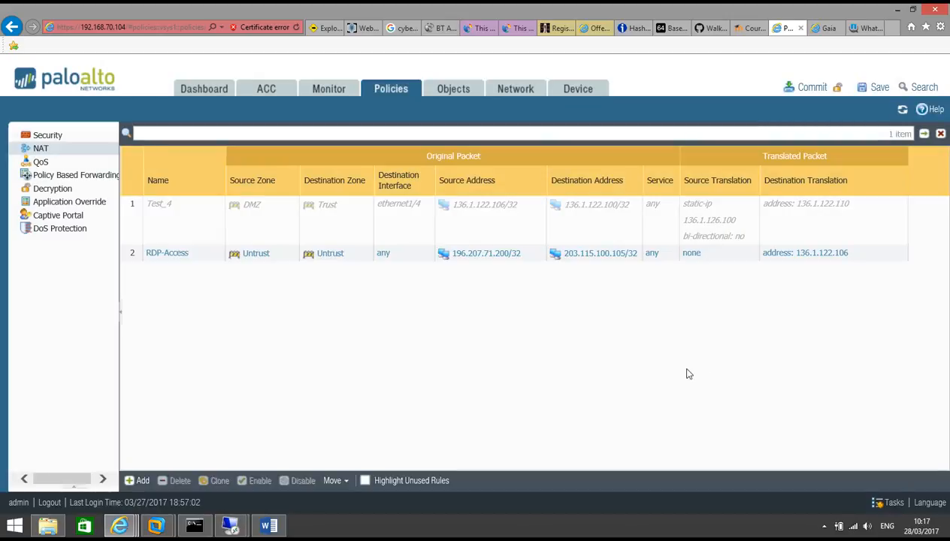
click(42, 135)
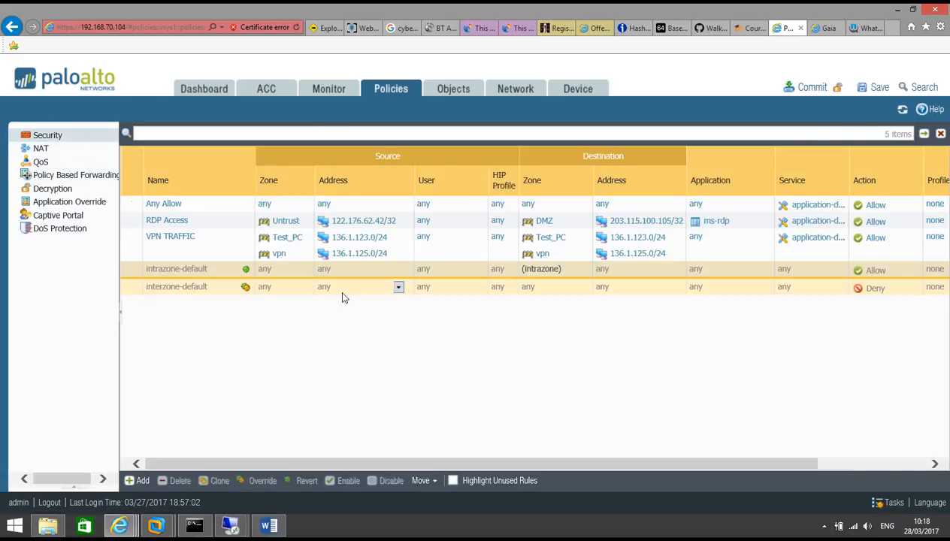
click(174, 222)
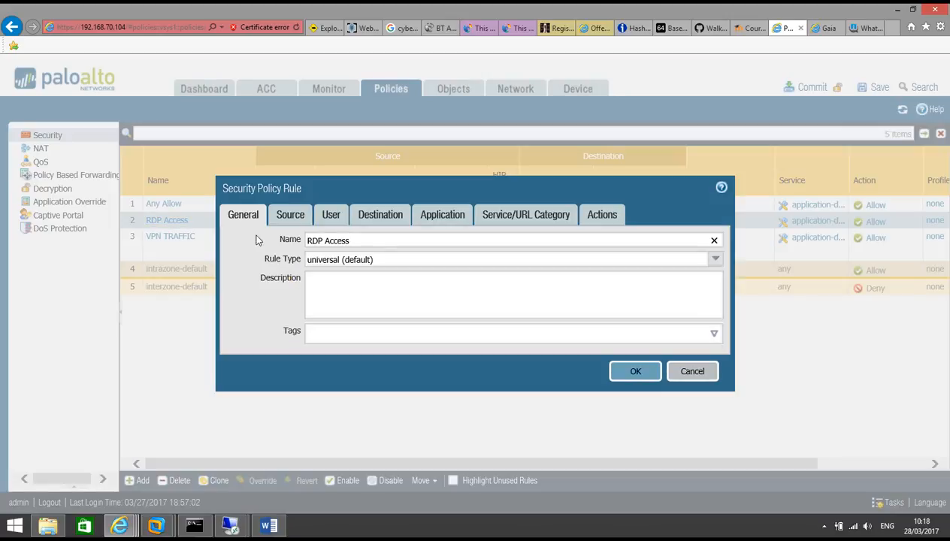
click(290, 215)
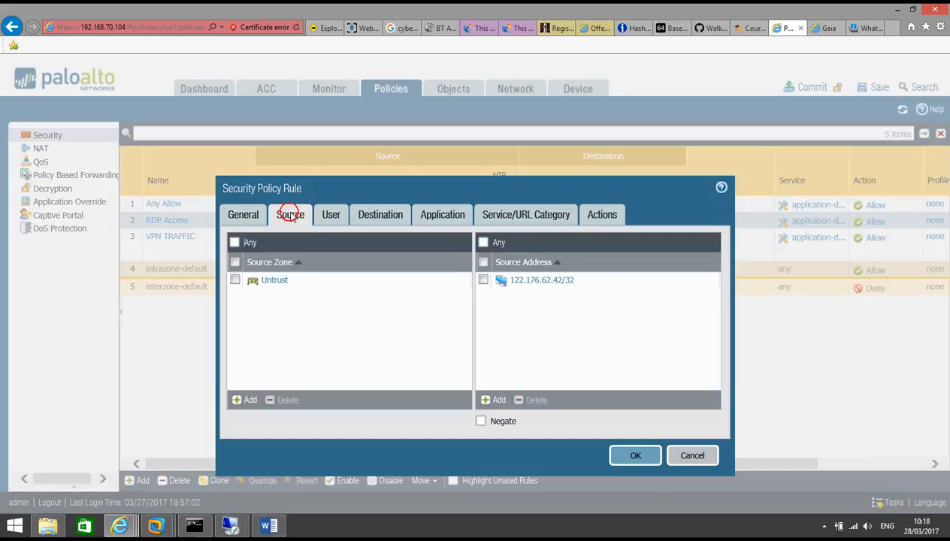
click(494, 400)
key(ctrl+v)
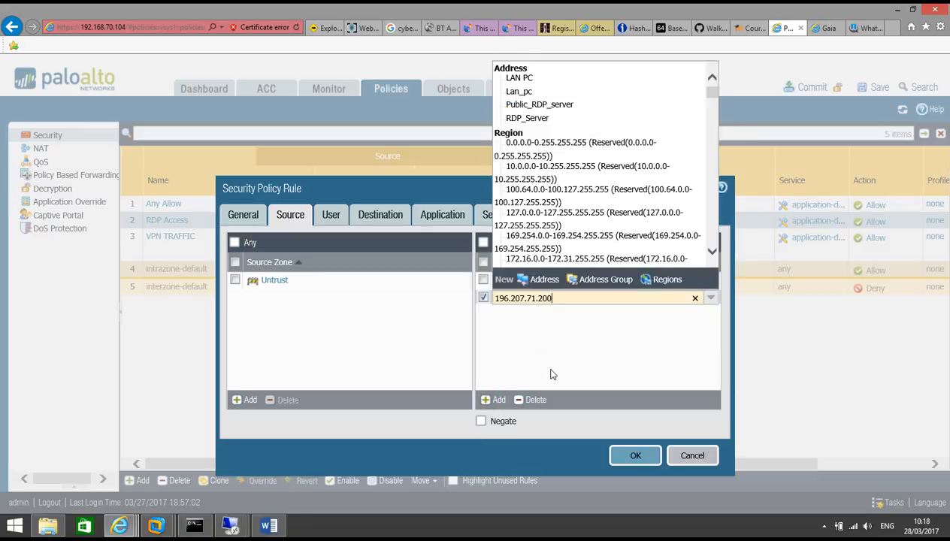
text(/32)
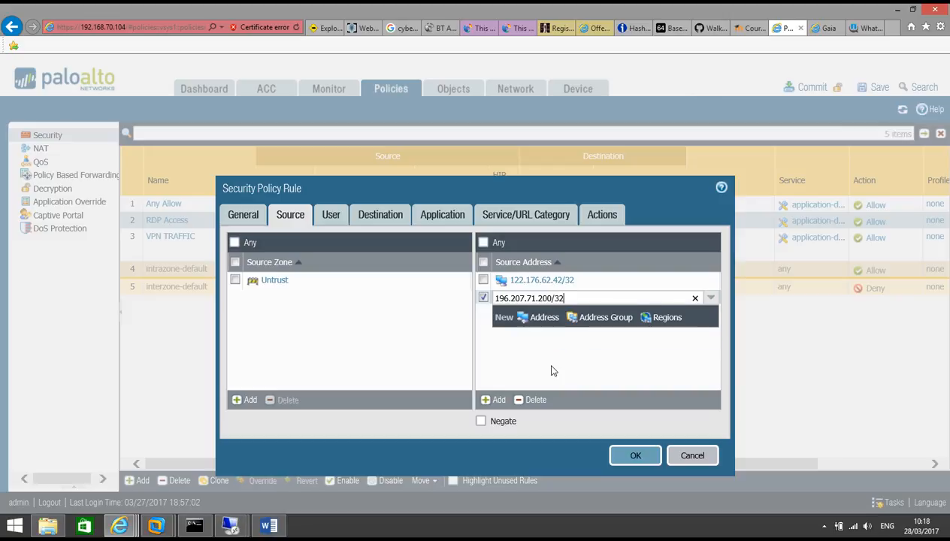
click(550, 366)
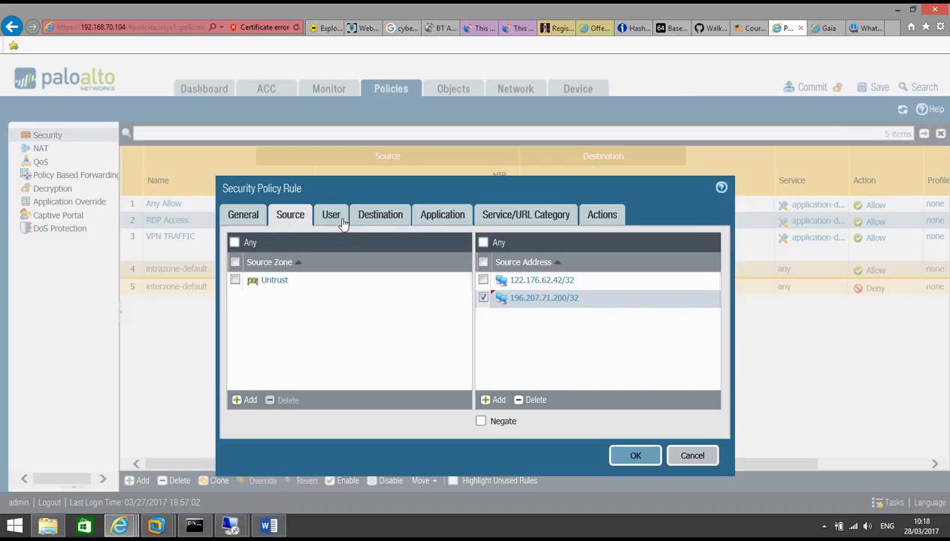
Step: Review the rule's destination, application, service and action settings, save it, and commit
click(371, 217)
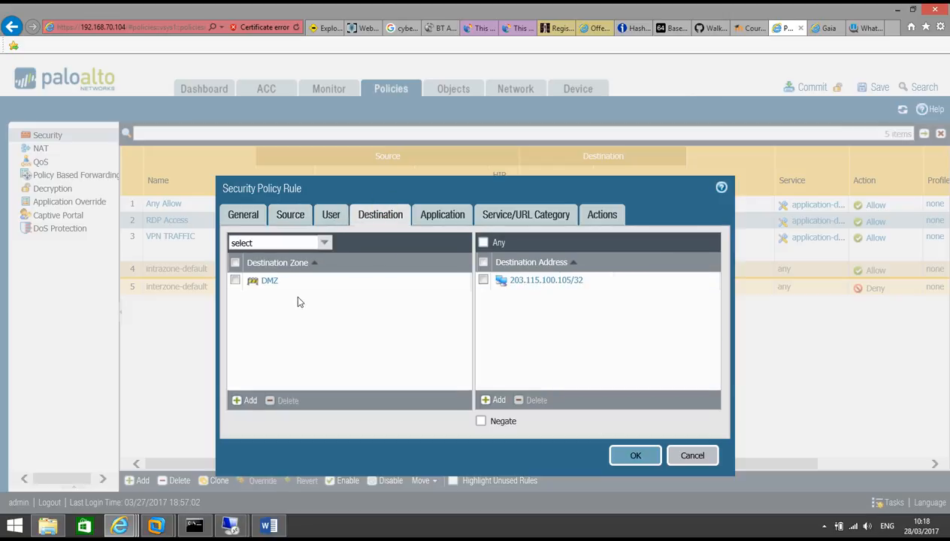
click(437, 216)
click(502, 215)
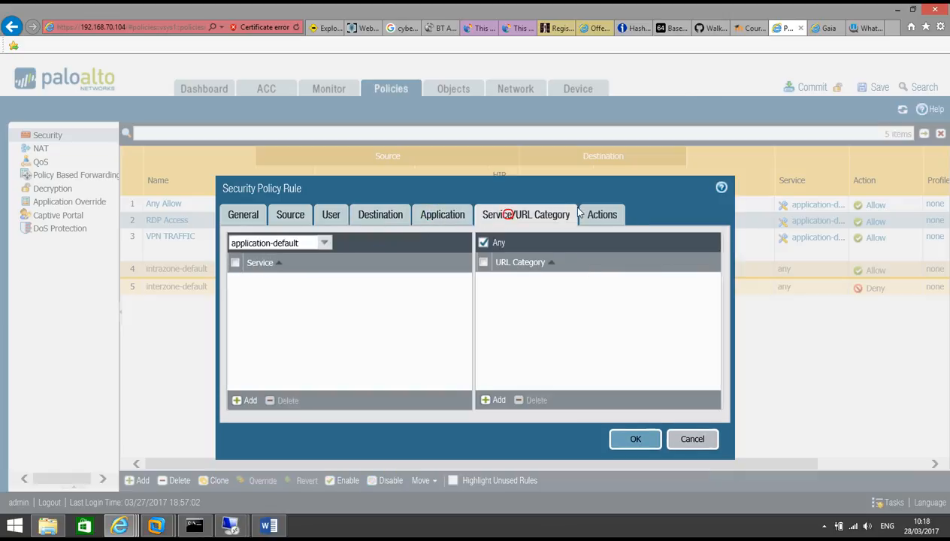
click(605, 216)
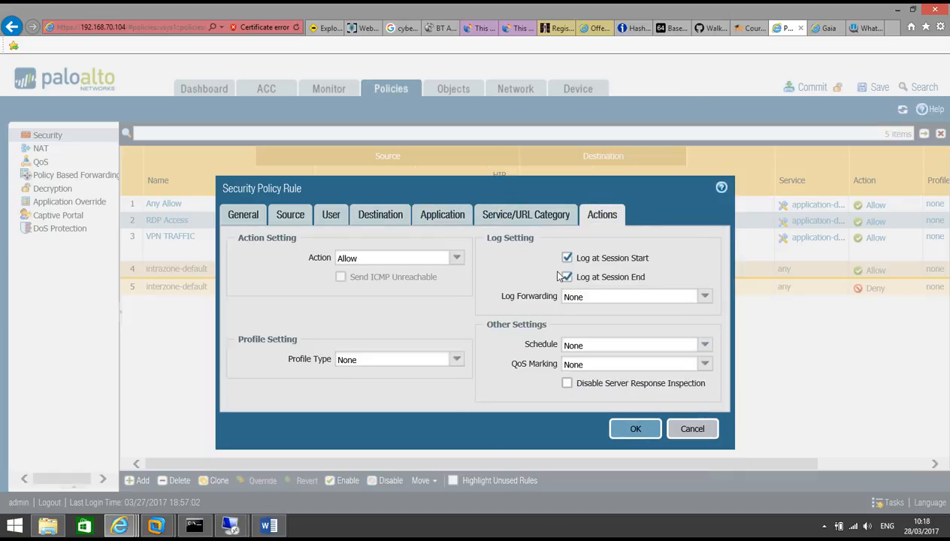
click(634, 429)
click(810, 87)
click(547, 346)
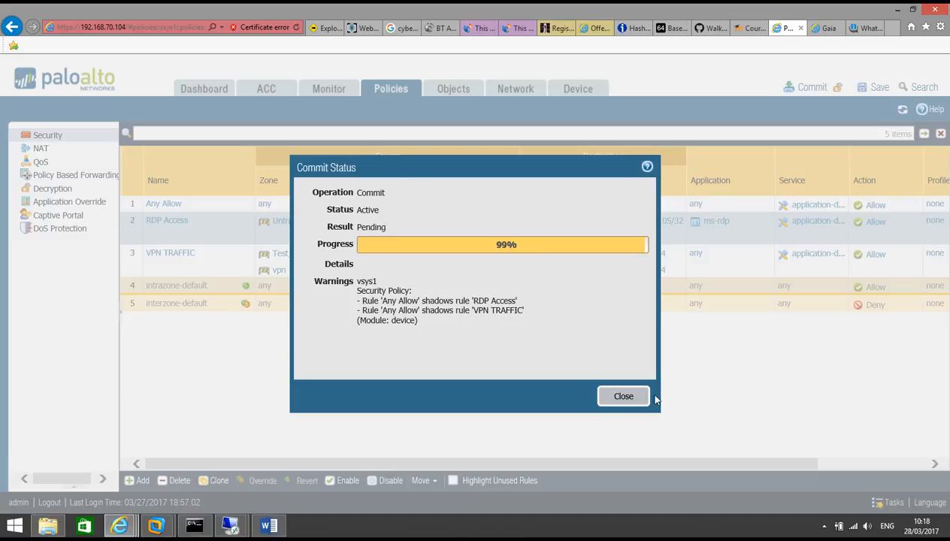
Step: Close the commit status report to return to the security rules list
click(630, 396)
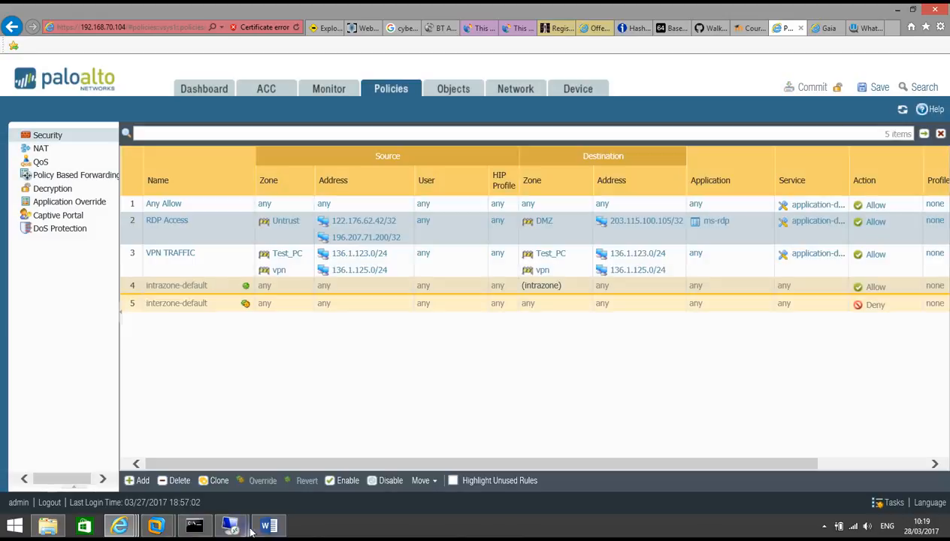
Step: Connect by Remote Desktop to 192.168.70.50, accept the identity warning, and log on with the password
click(269, 525)
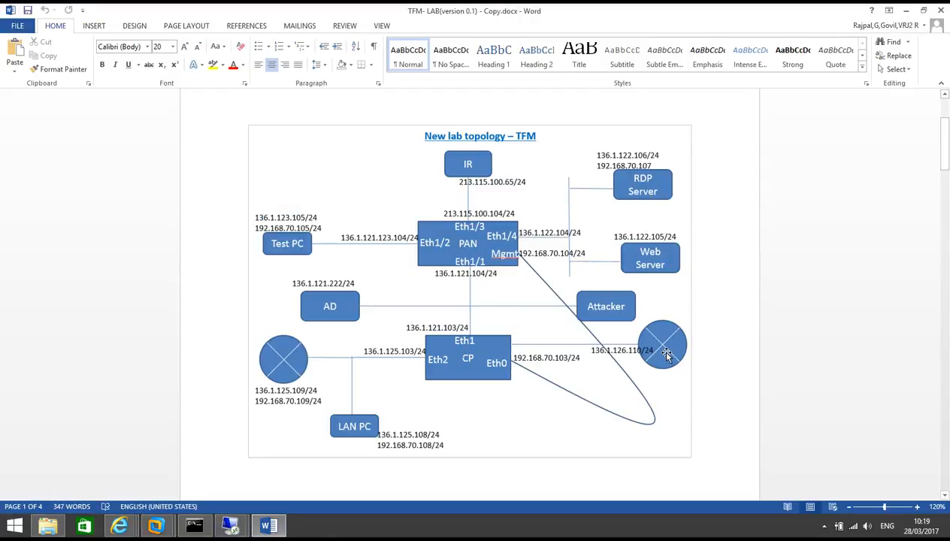
mouse_move(231, 526)
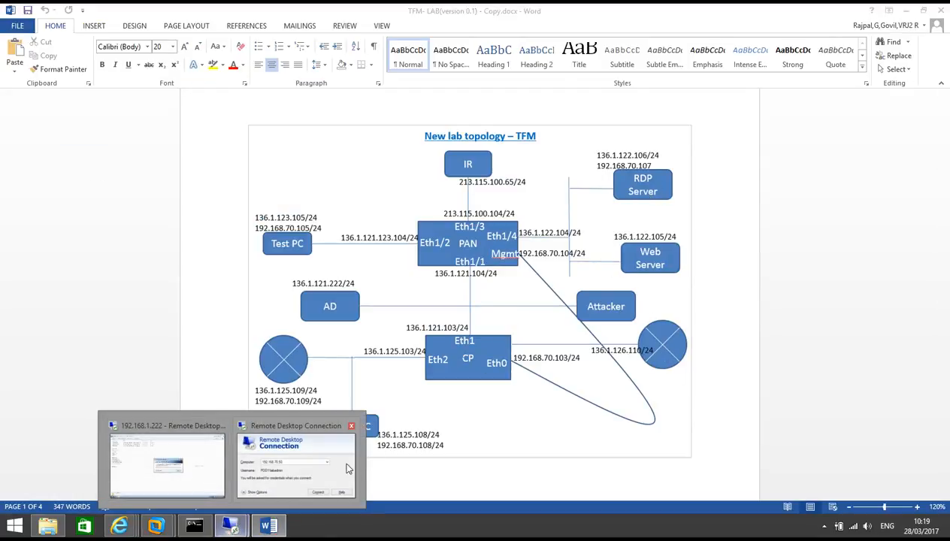
click(284, 467)
click(519, 231)
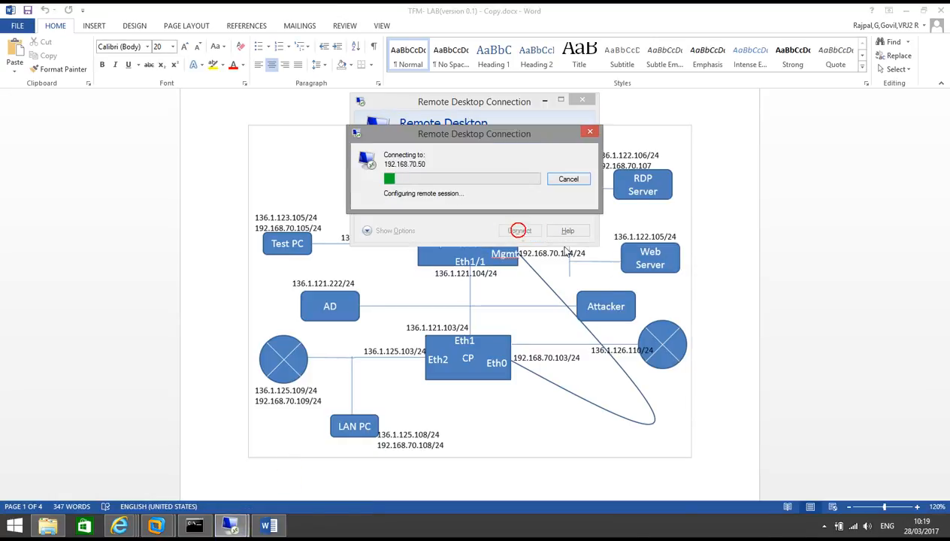
click(497, 222)
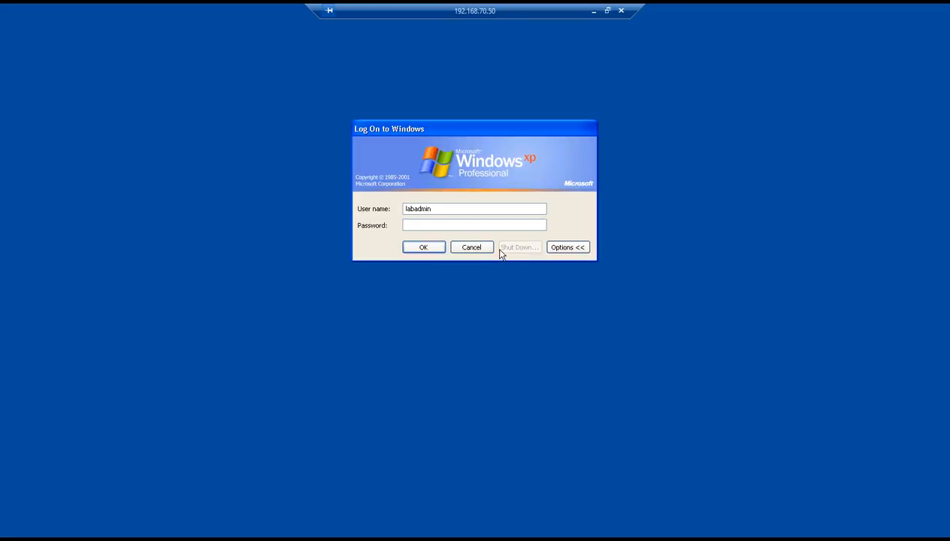
text(********)
key(Return)
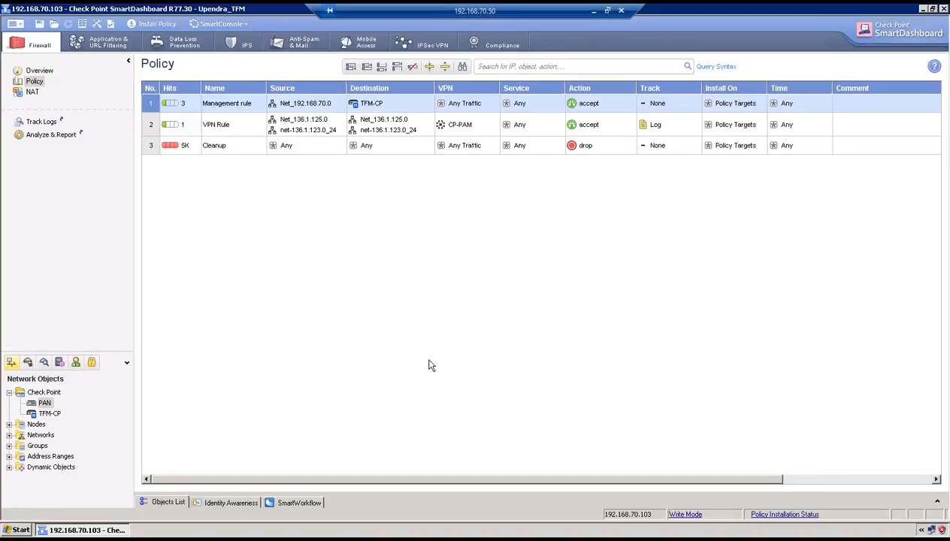
Step: Open a maximized PuTTY SSH session to 192.168.70.103 and log in as admin
click(923, 9)
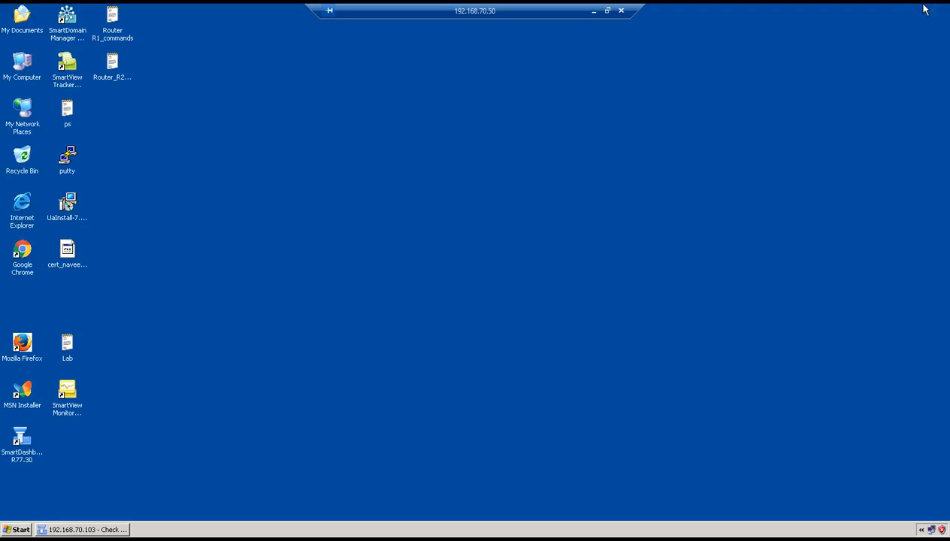
double_click(66, 163)
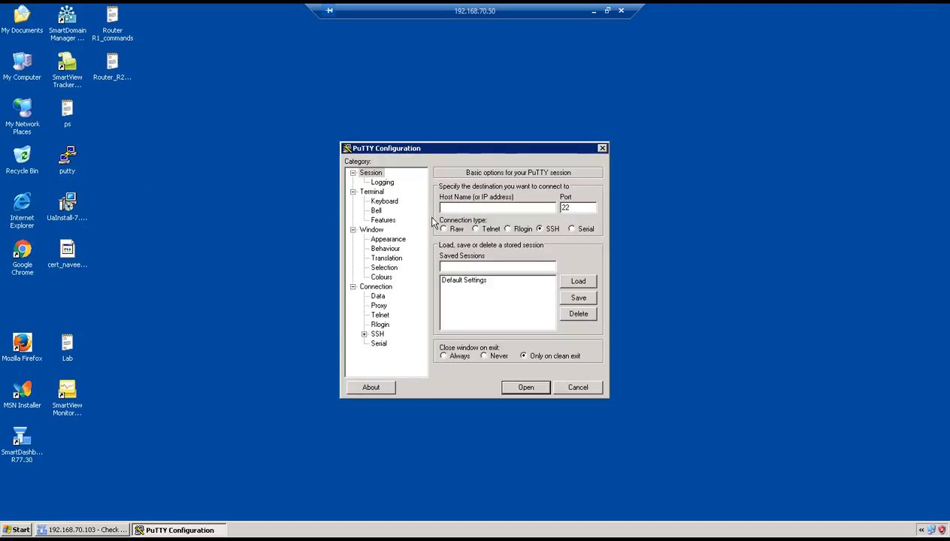
text(192.168.70.103)
key(Return)
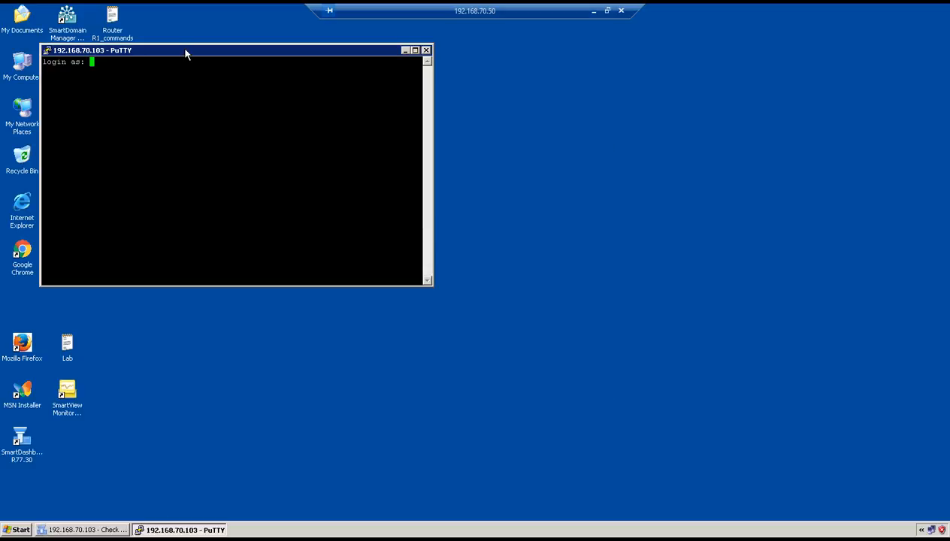
double_click(184, 49)
text(admin)
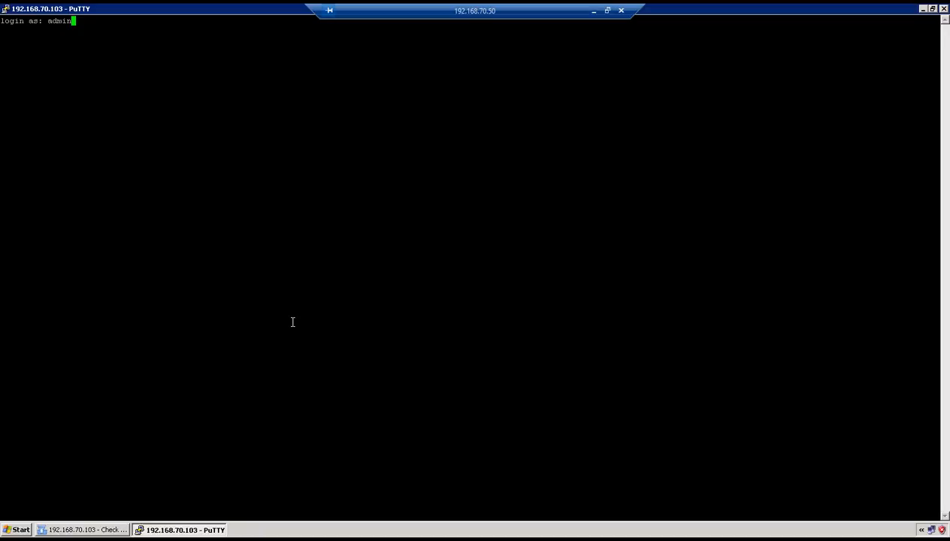
key(Return)
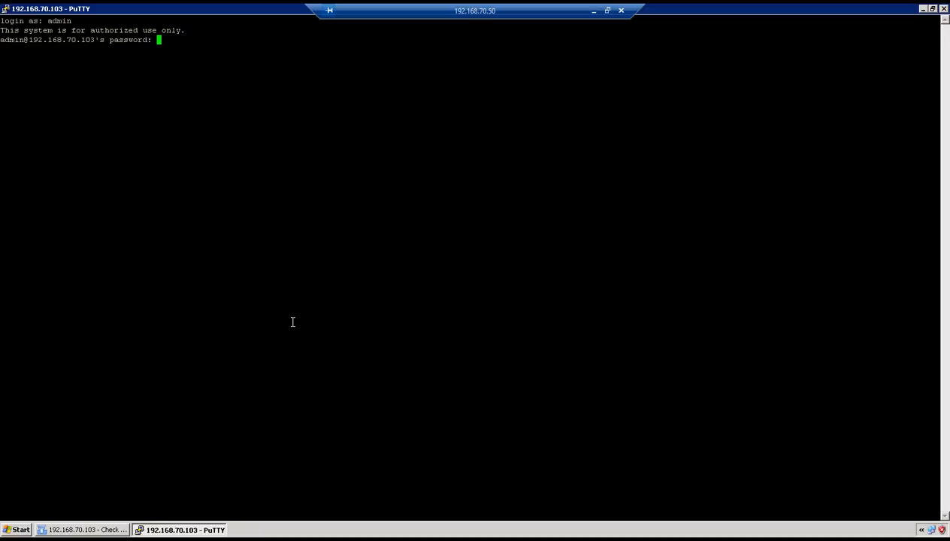
key(Return)
Step: Ping 136.1.122.110 and stop it to confirm 0% packet loss
key(Return)
key(Return)
text(ping 136.1.122.110)
key(Return)
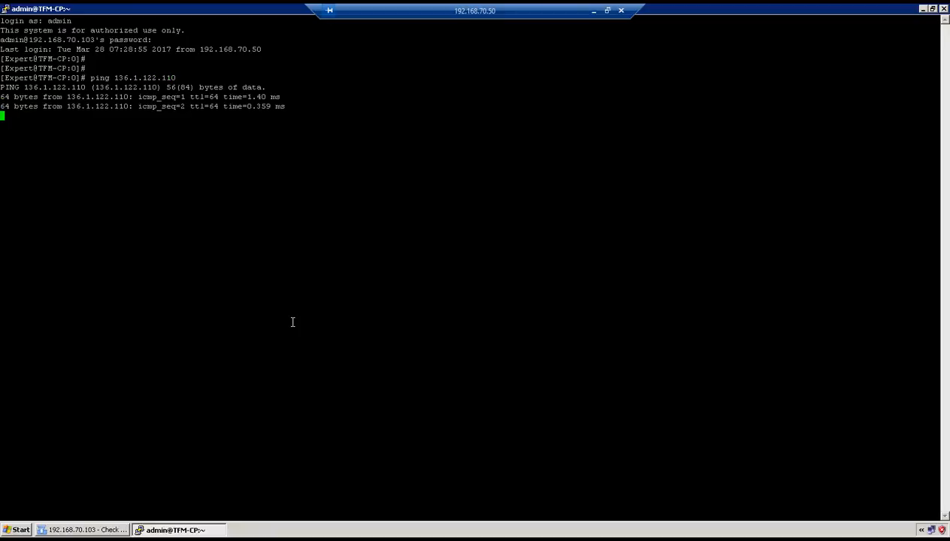
key(ctrl+c)
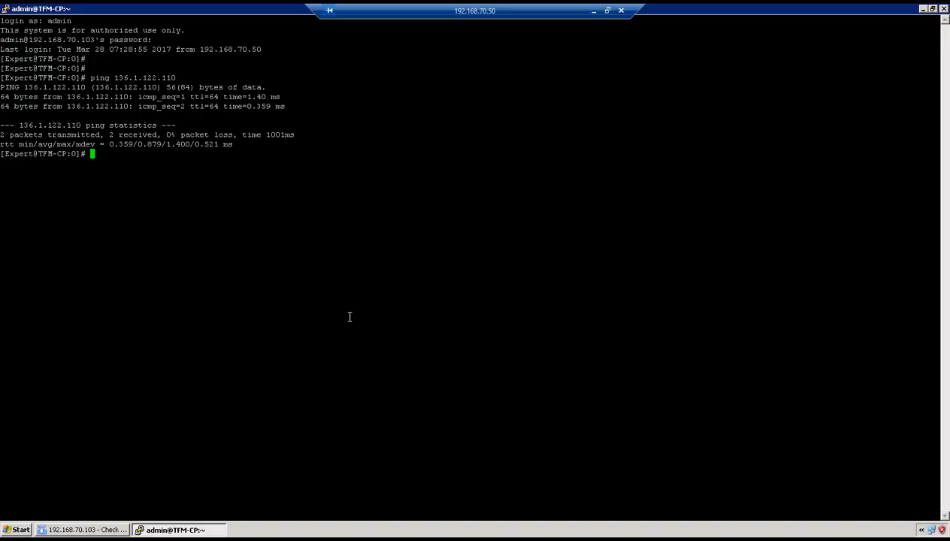
Step: Run mstsc, change the saved 203.115.100.66 to 203.115.100.105, and connect despite the identity warning
click(593, 11)
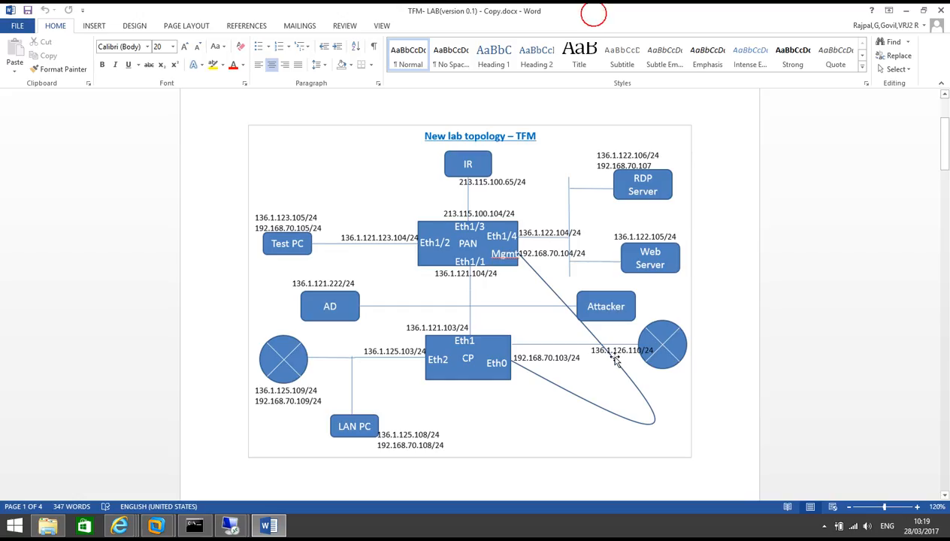
key(super+r)
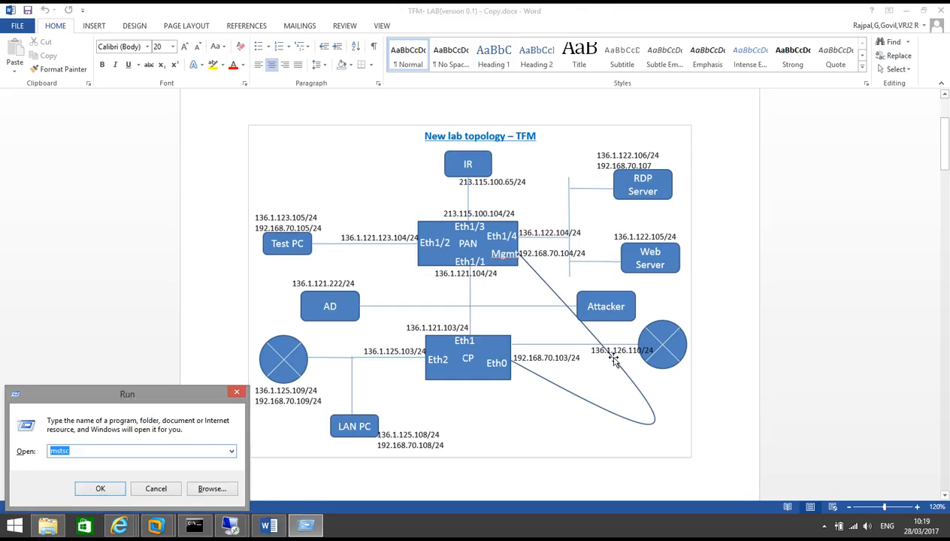
key(Return)
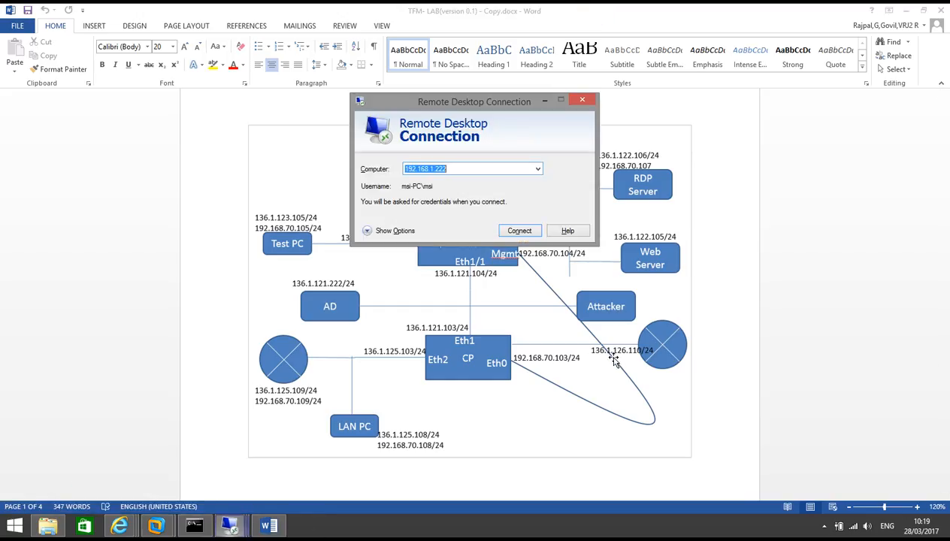
click(538, 169)
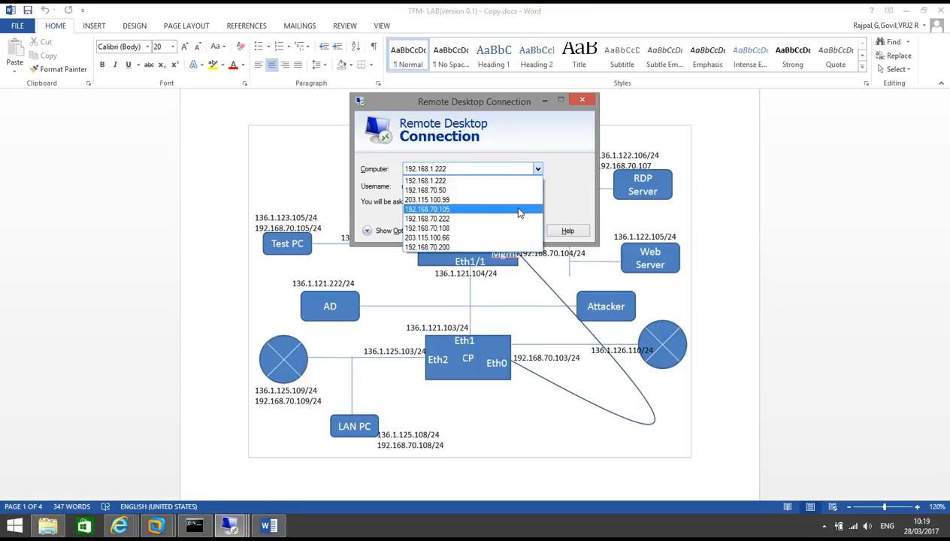
click(499, 238)
click(467, 166)
key(BackSpace)
key(BackSpace)
text(105)
click(514, 239)
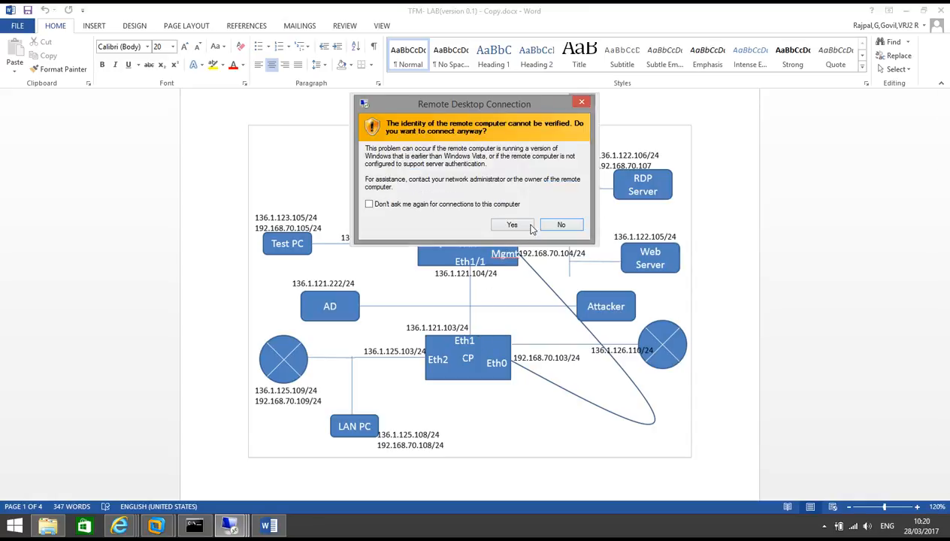
click(513, 224)
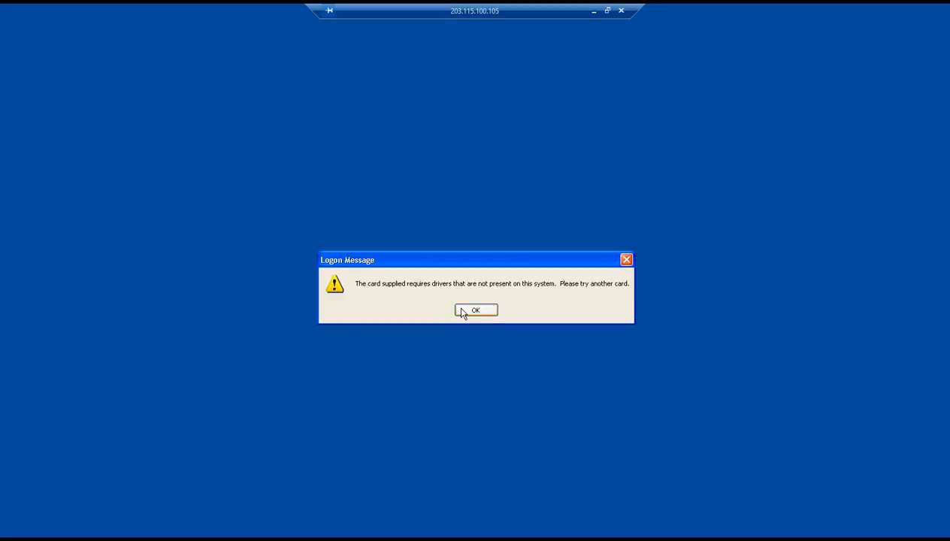
Step: Dismiss the card logon message, submit the user name and password, then minimize the session
click(461, 308)
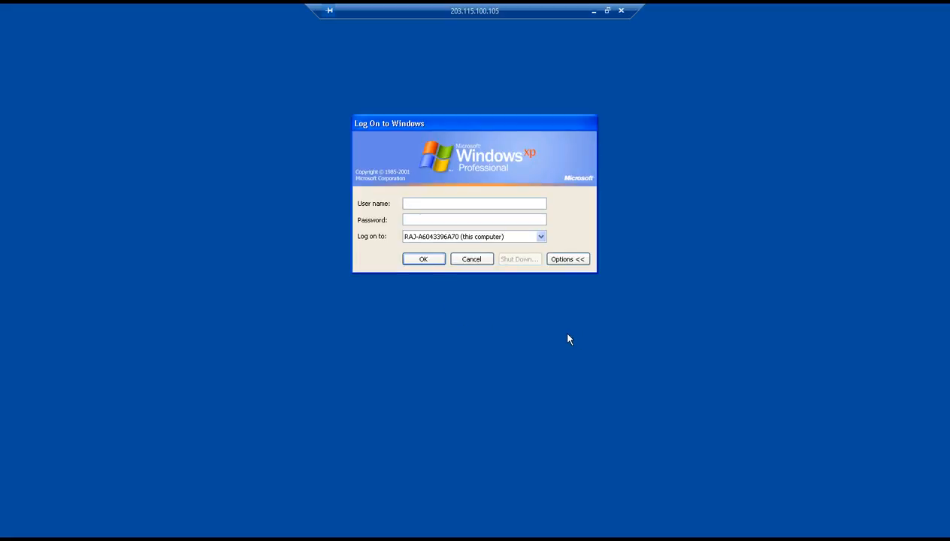
text(ladm********)
key(Return)
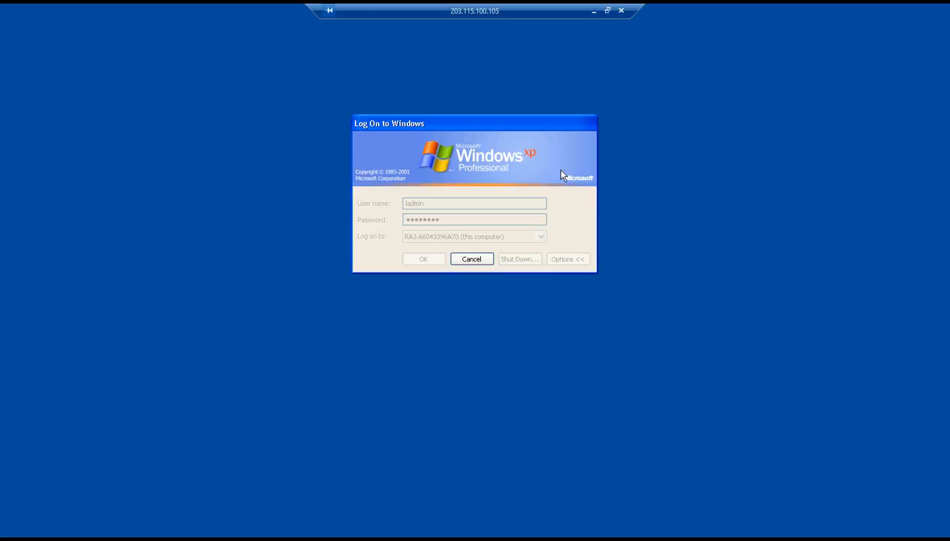
click(594, 11)
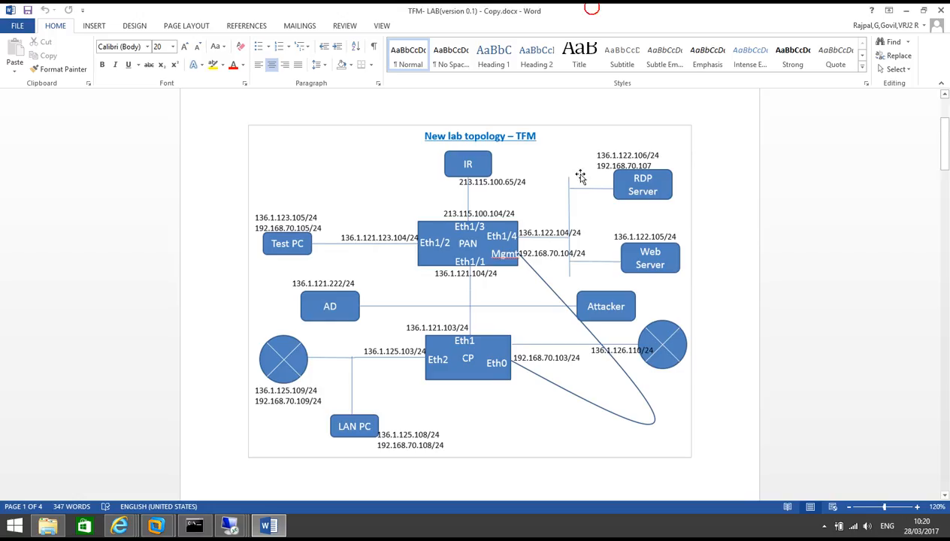
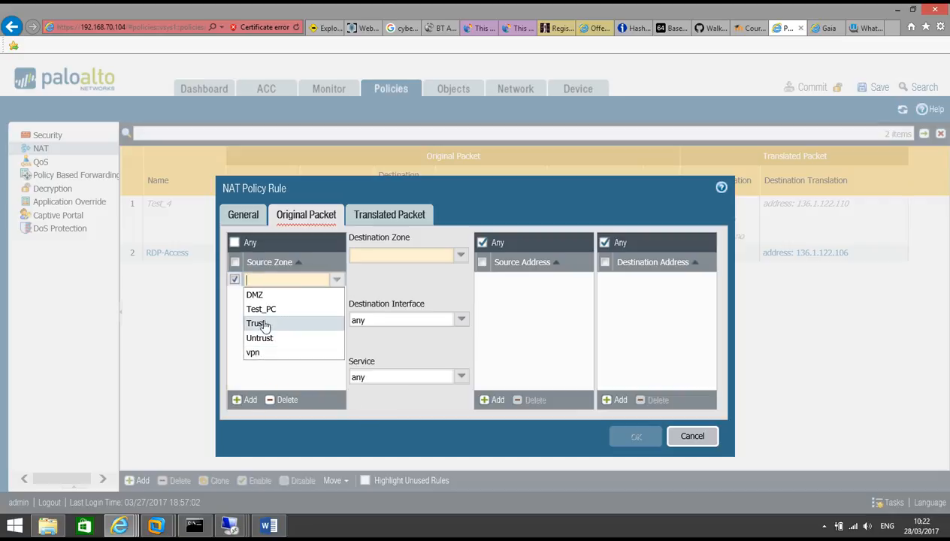
Step: Set the NAT rule's source zone to DMZ and destination zone to vpn
click(261, 296)
click(295, 348)
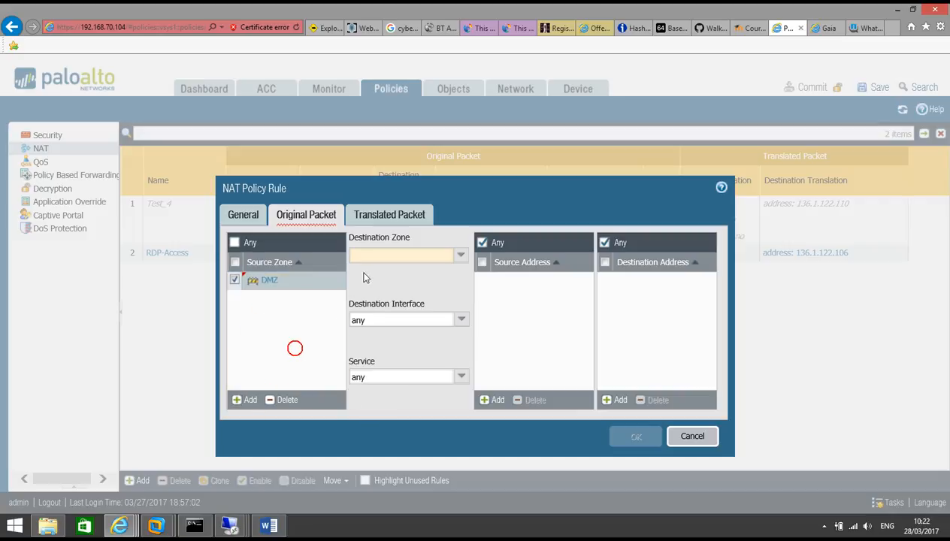
click(461, 255)
click(400, 330)
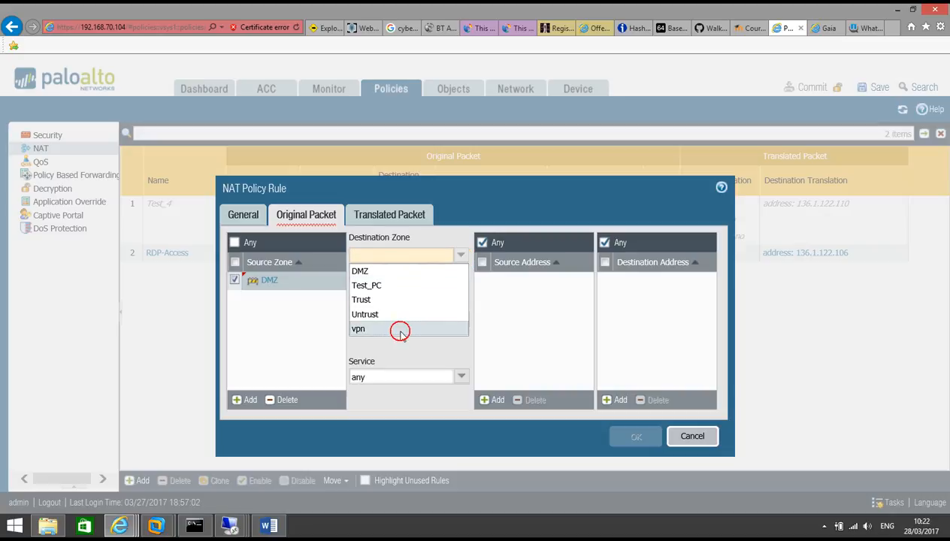
Step: Add source address 136.1.122.106 and destination address 1.1.1.1/32 to the rule
click(496, 400)
text(136)
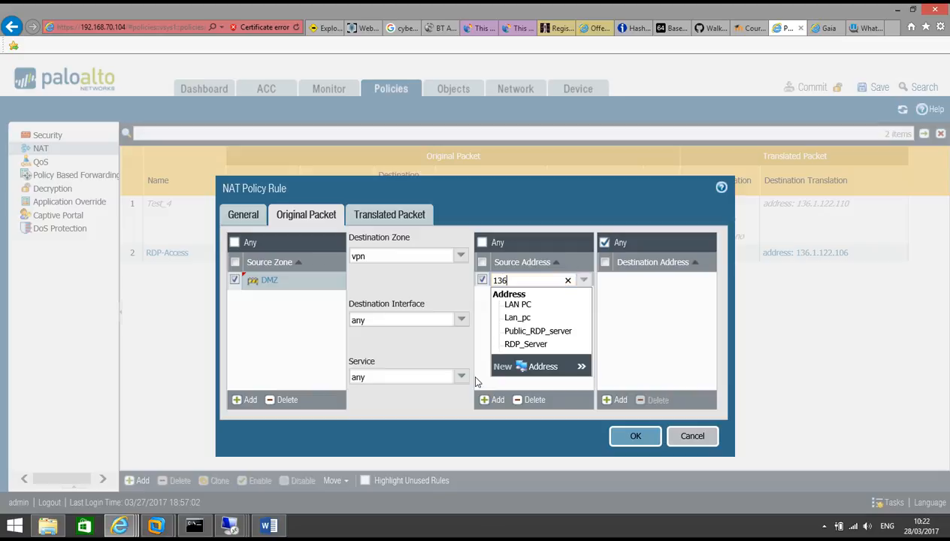
text(.1.122.106/32)
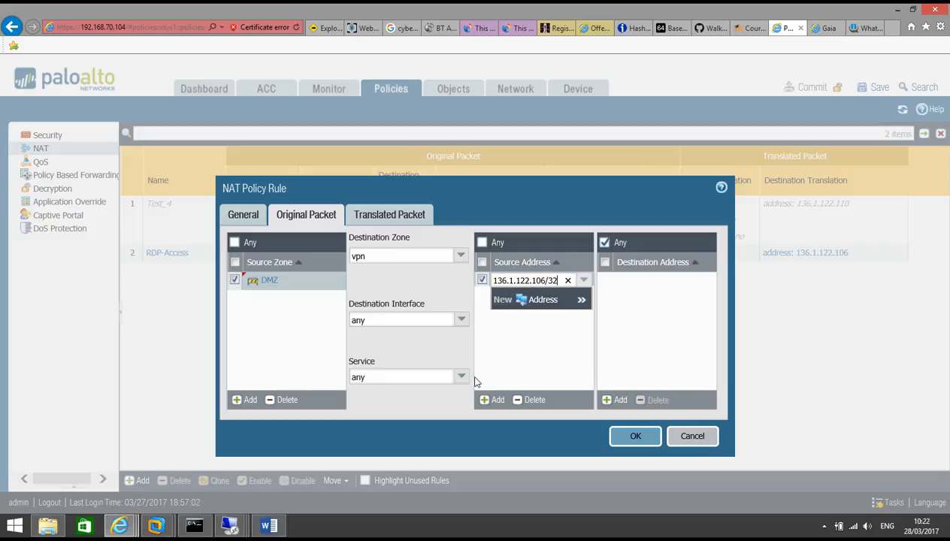
click(655, 330)
click(621, 400)
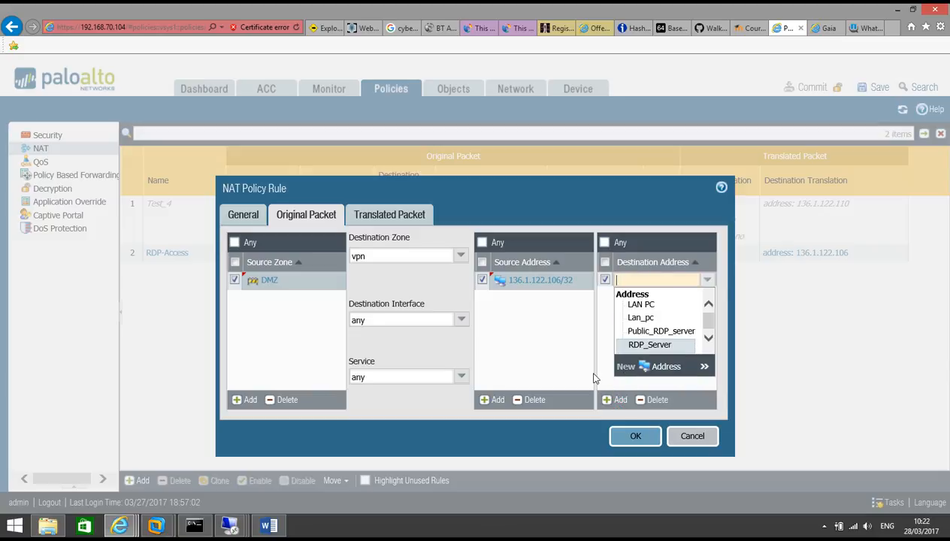
text(1.1.1.1/)
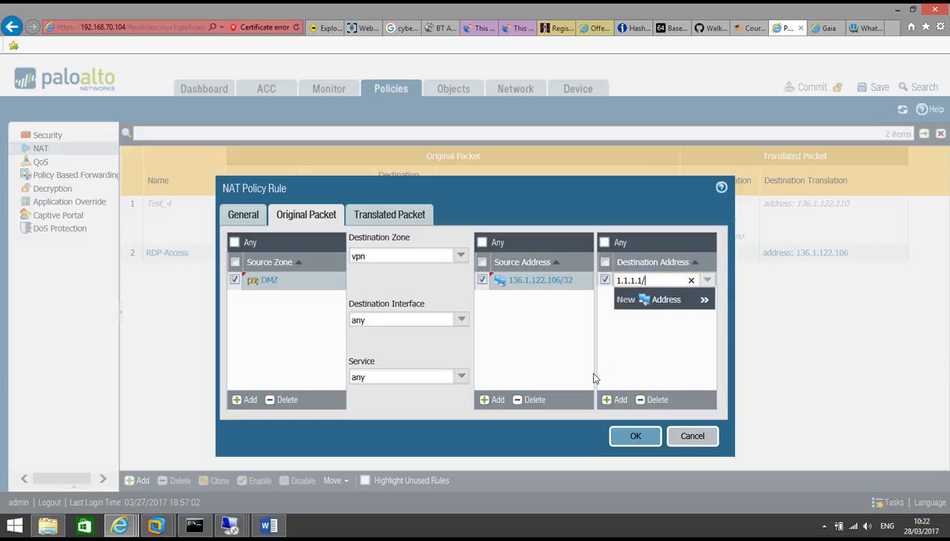
click(659, 359)
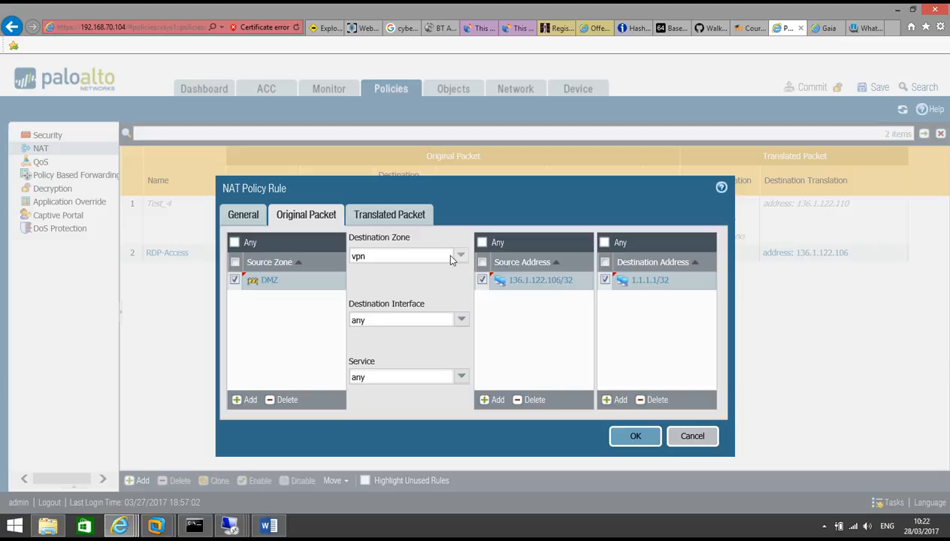
click(407, 214)
Step: Set source translation to Dynamic IP And Port with translated address 136.1.121.117
click(455, 258)
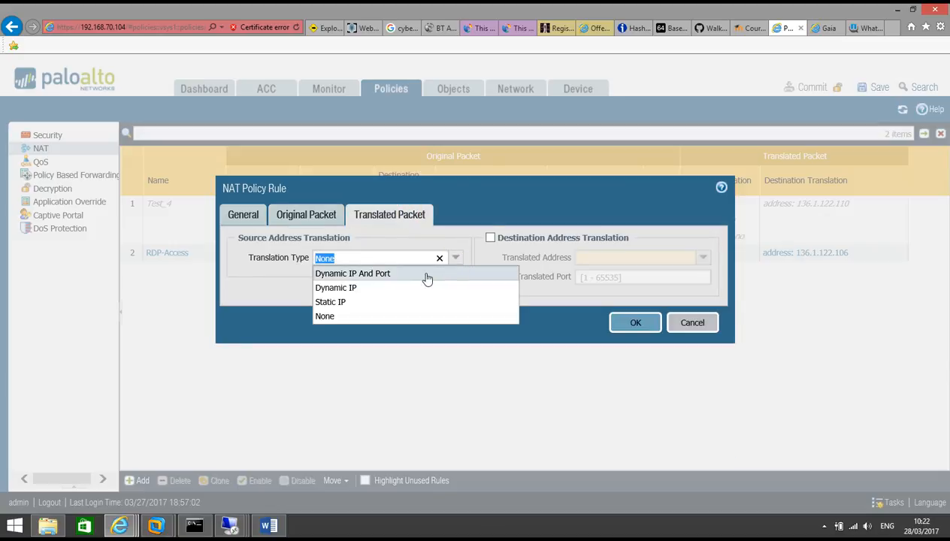
click(421, 274)
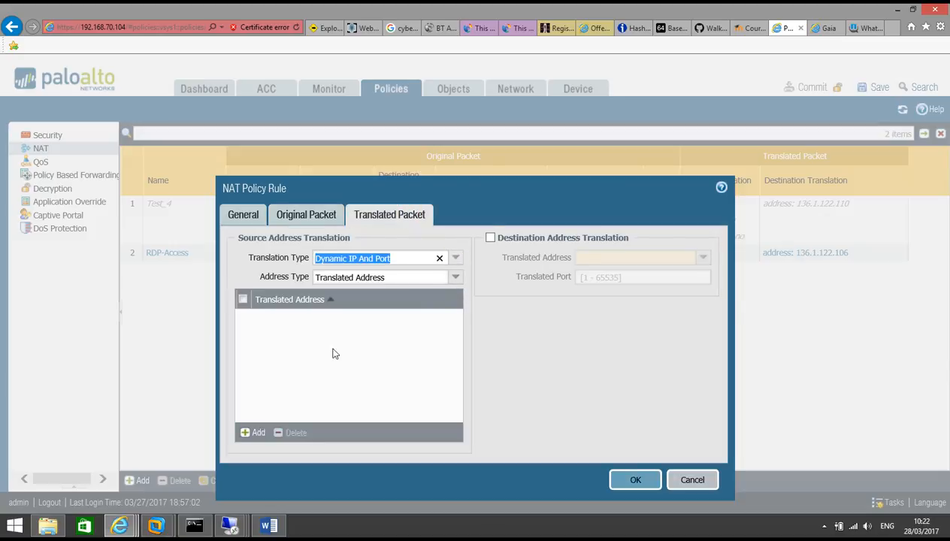
click(258, 434)
text(1)
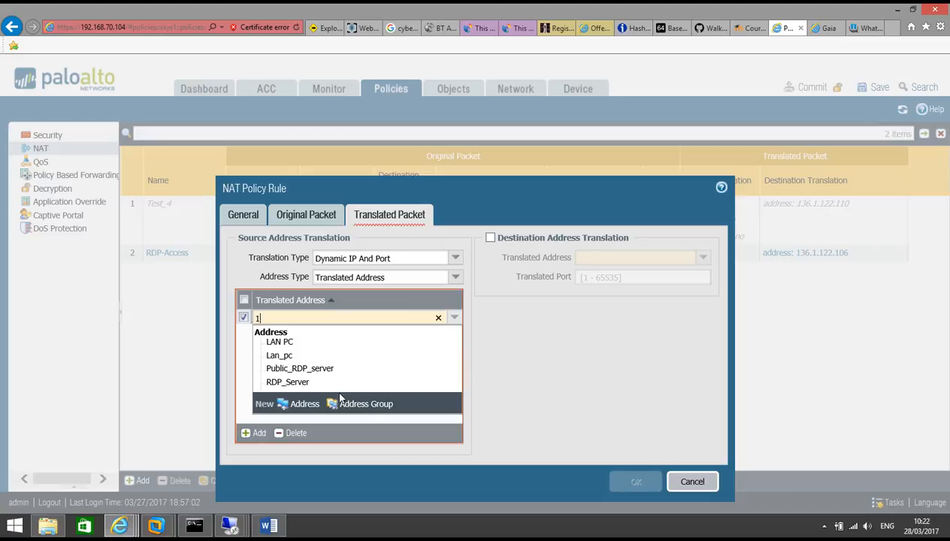
text(36.1.121.117/32)
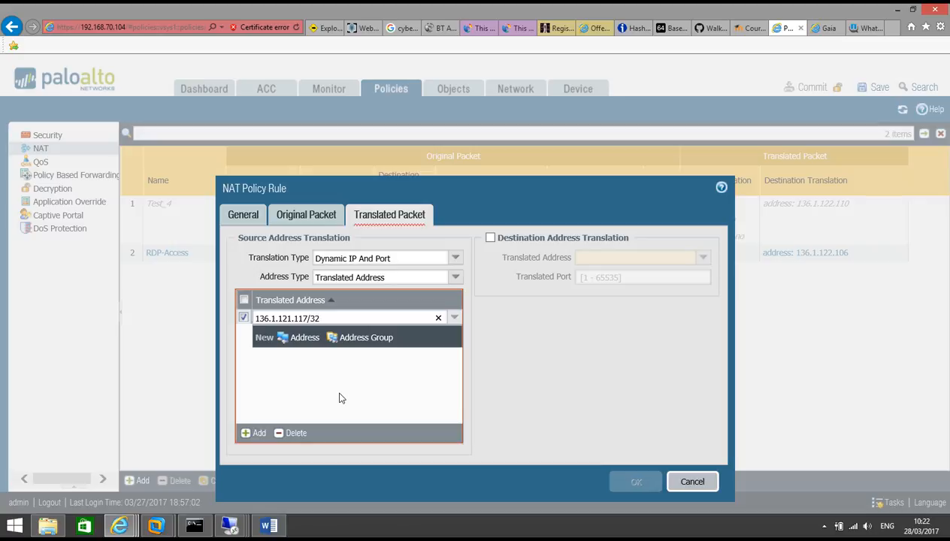
click(339, 397)
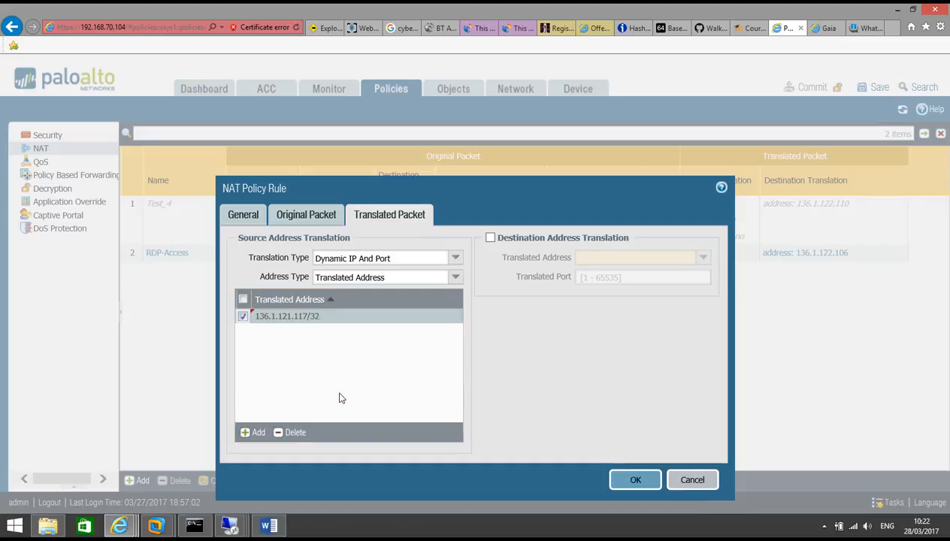
Step: Review the original packet settings and save the NAT rule with OK
click(287, 214)
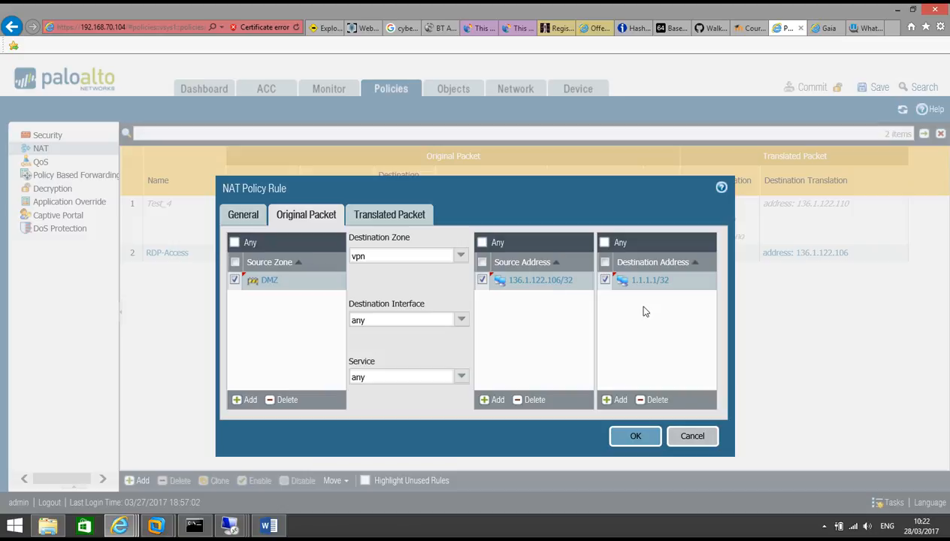
click(419, 216)
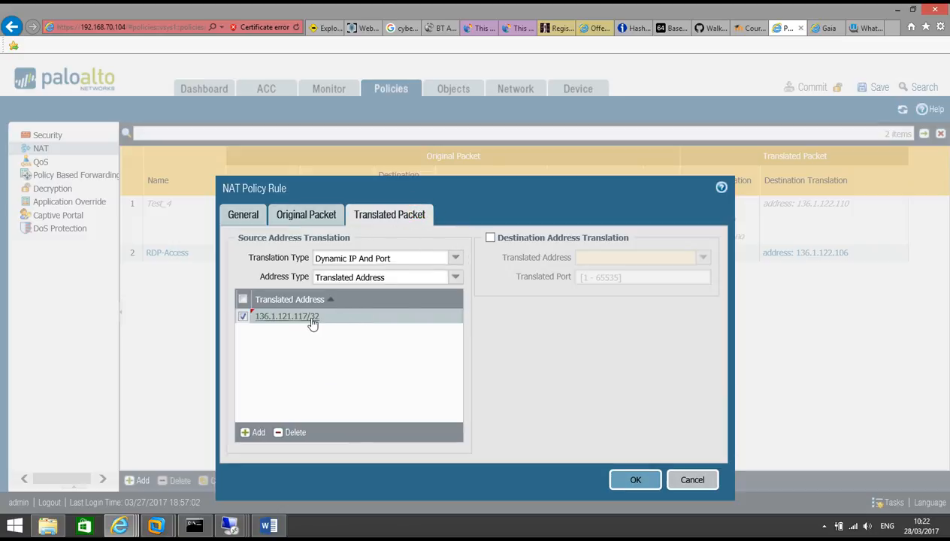
click(638, 478)
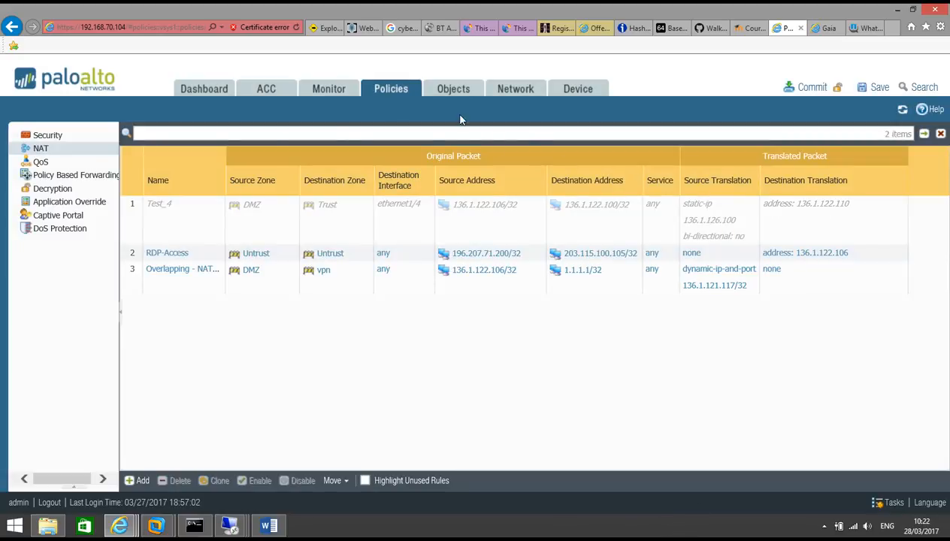
Step: Commit the new NAT configuration to the firewall
click(58, 137)
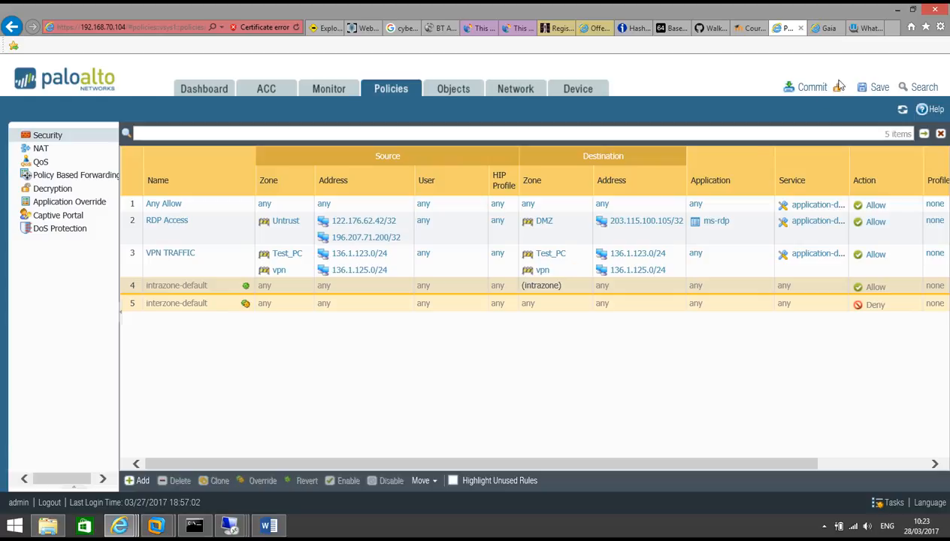
click(813, 88)
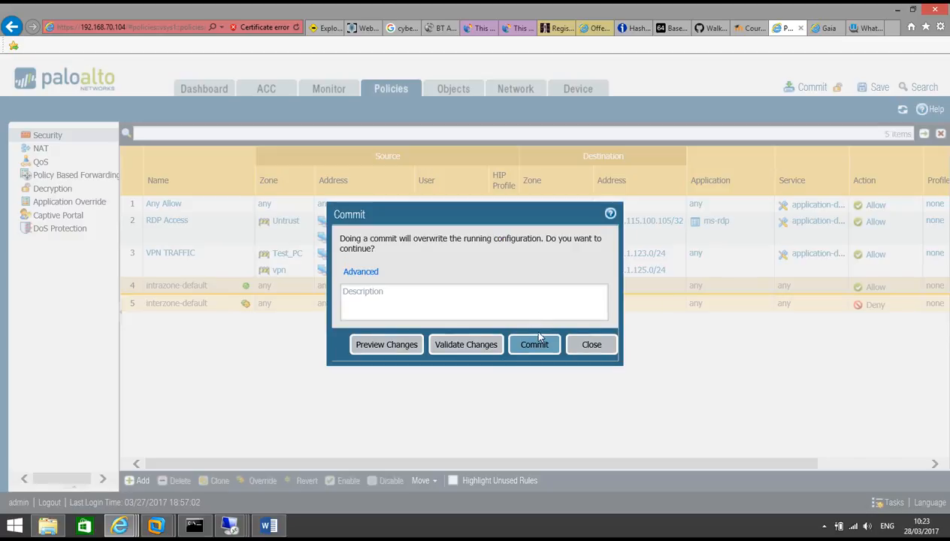
click(539, 344)
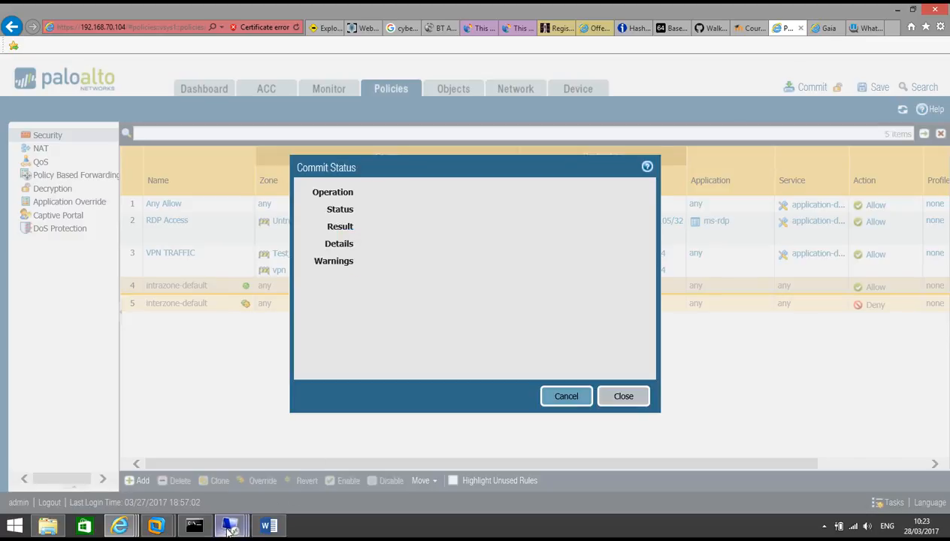
Step: Bring the 192.168.70.50 Remote Desktop session to the front
mouse_move(229, 528)
mouse_move(229, 455)
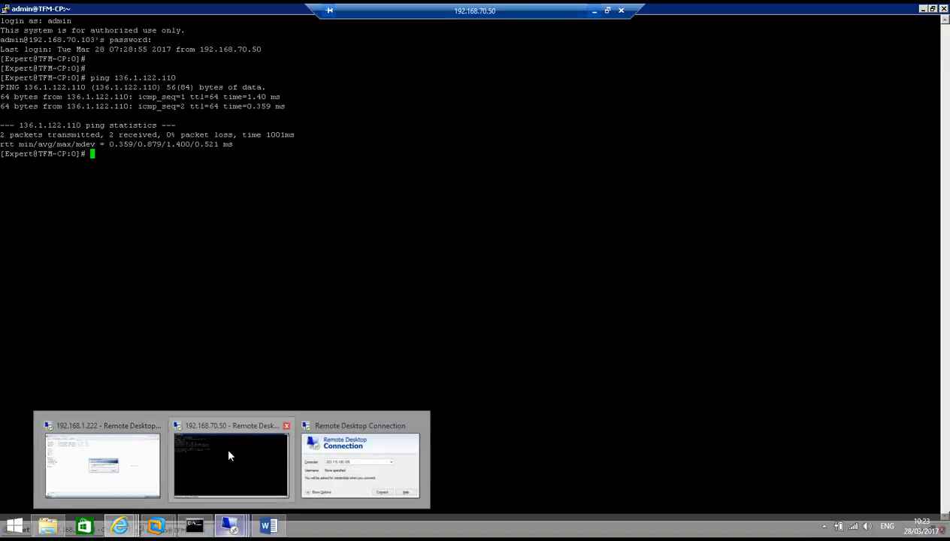
click(271, 460)
Step: Add a new Check Point NAT rule with original source Nat_136.1.121.117
key(alt+Tab)
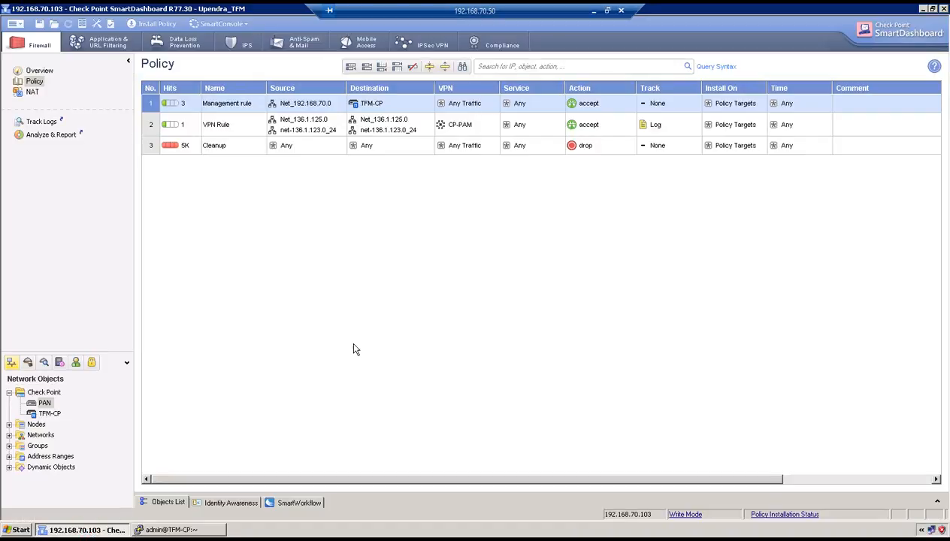
click(30, 93)
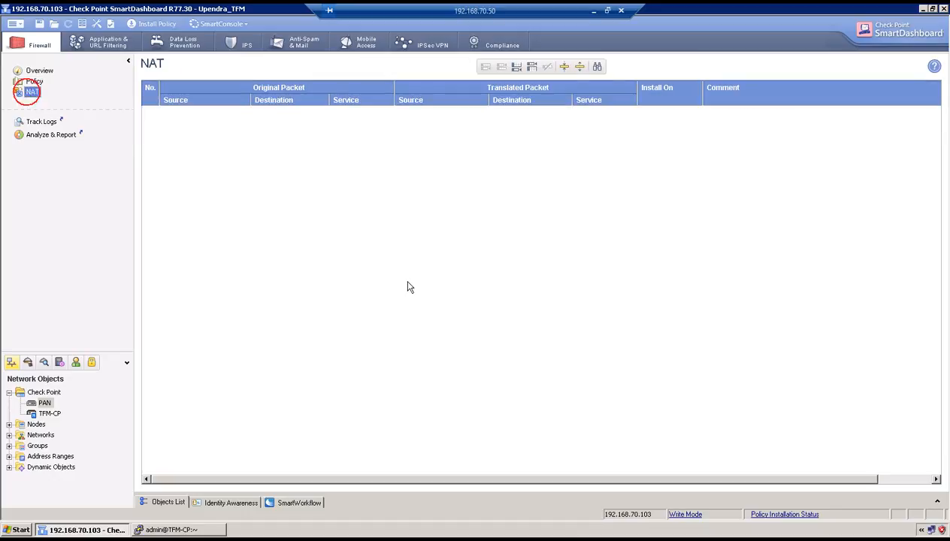
click(532, 67)
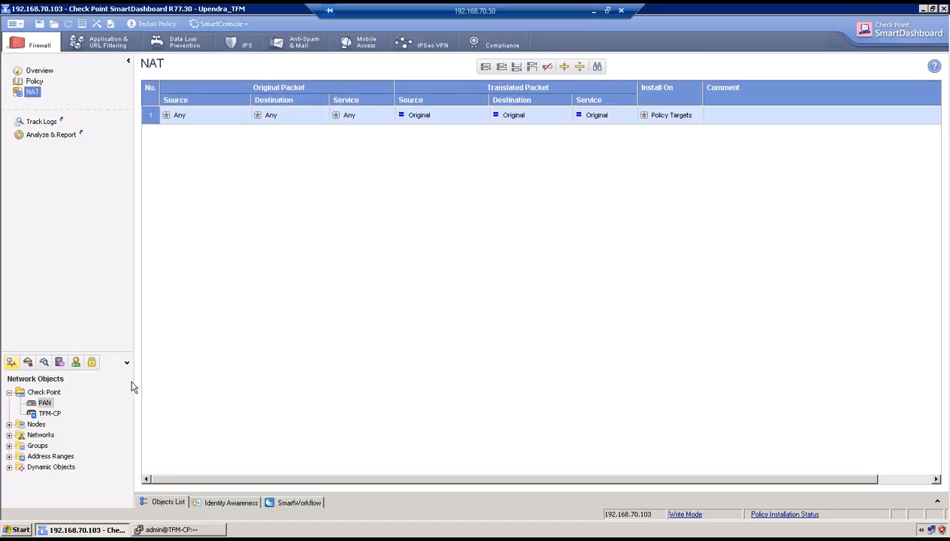
click(253, 114)
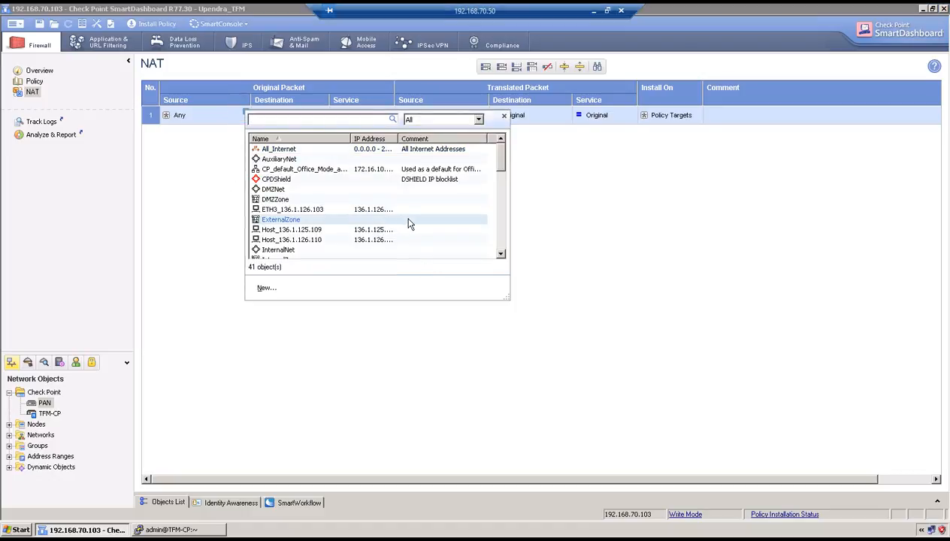
scroll(410, 225, down, 4)
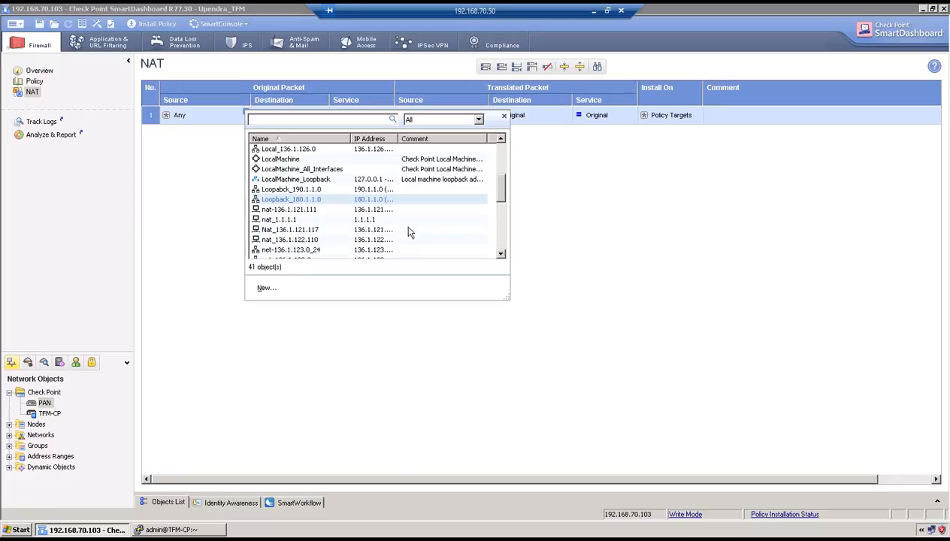
click(308, 229)
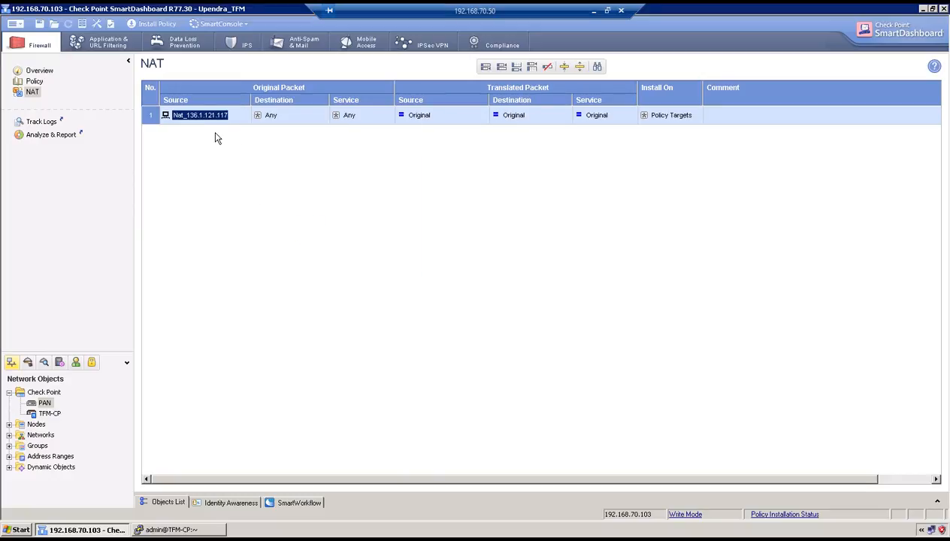
Step: Set original destination nat_1.1.1.1, statically translated to nat_136.1.122.110, then show the firewall policy
mouse_move(294, 117)
click(324, 115)
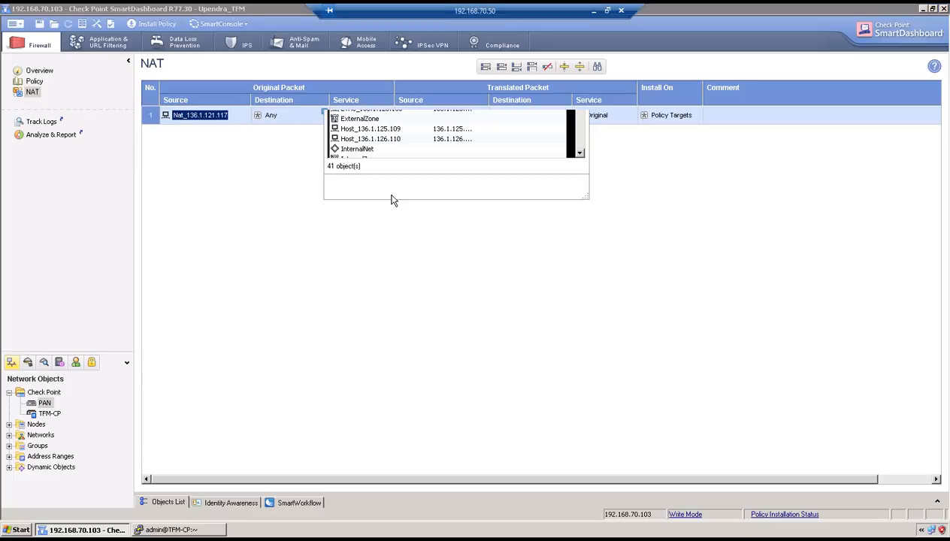
drag(579, 154, 577, 197)
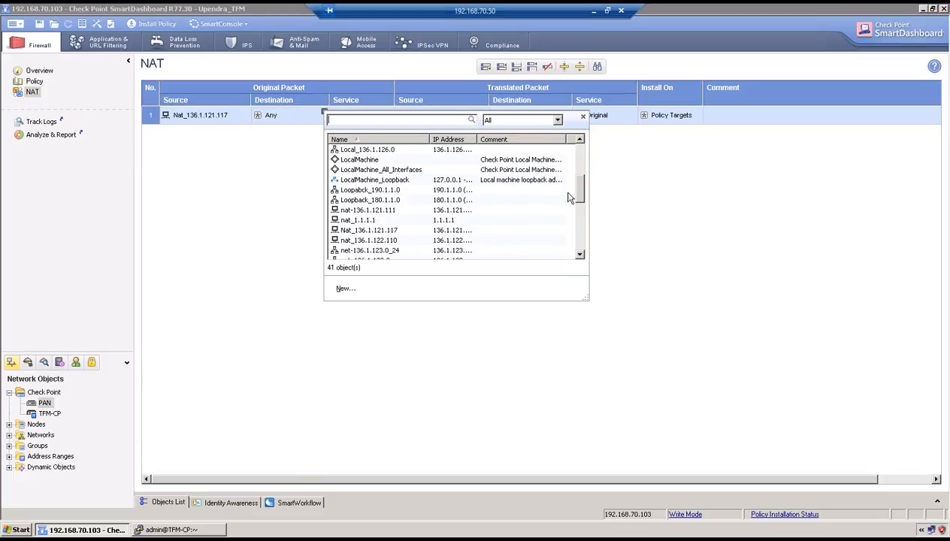
click(390, 219)
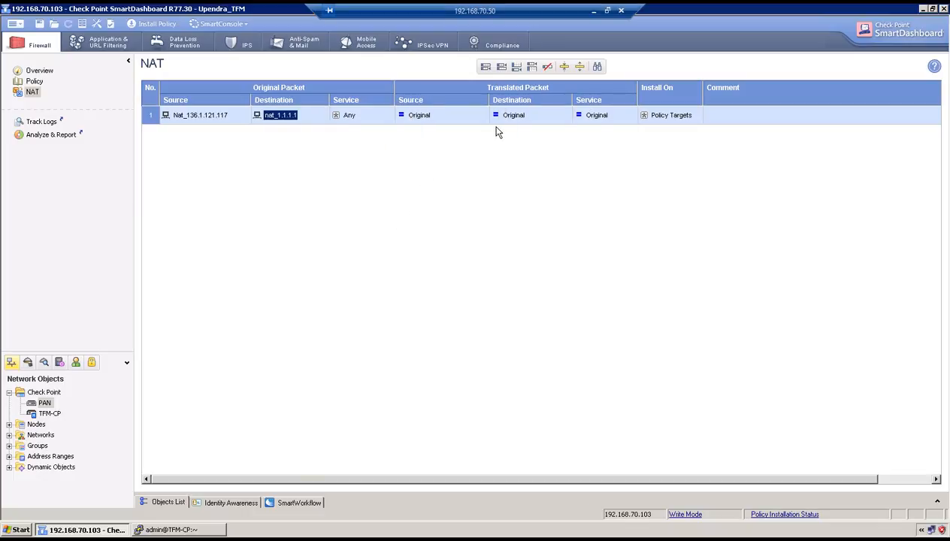
right_click(510, 118)
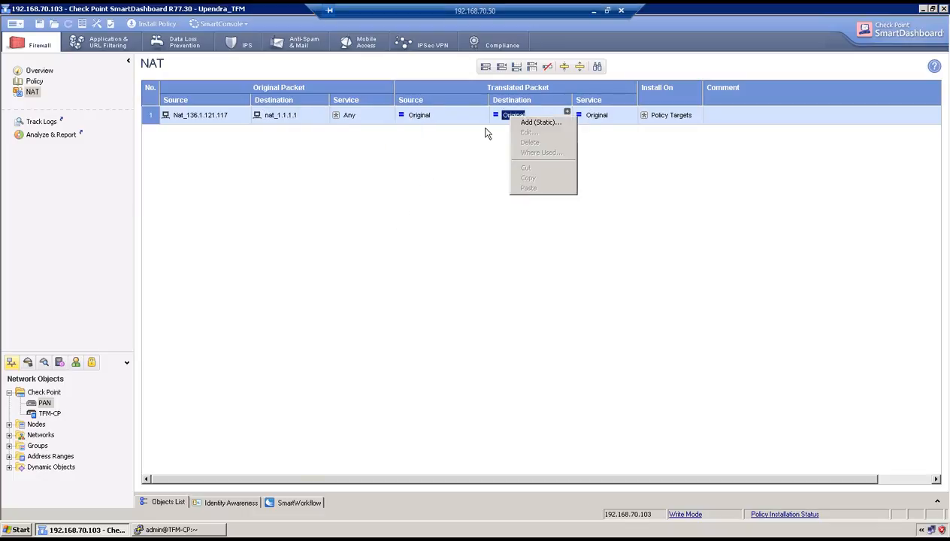
click(536, 122)
drag(563, 225, 566, 255)
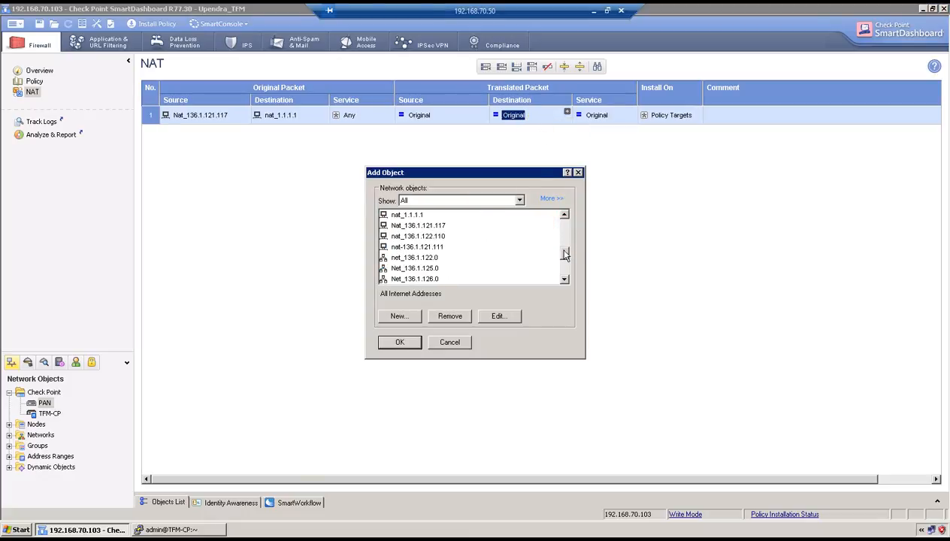
click(445, 237)
click(400, 344)
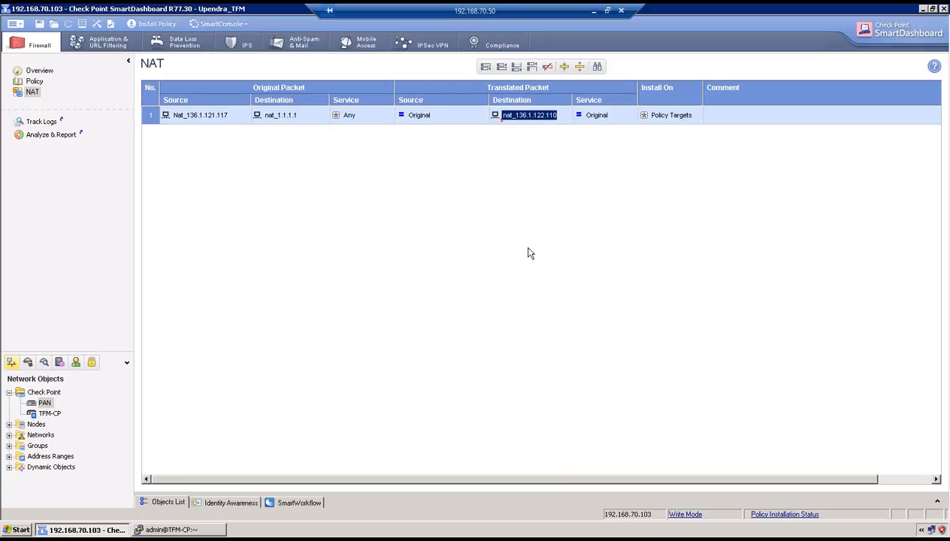
click(34, 81)
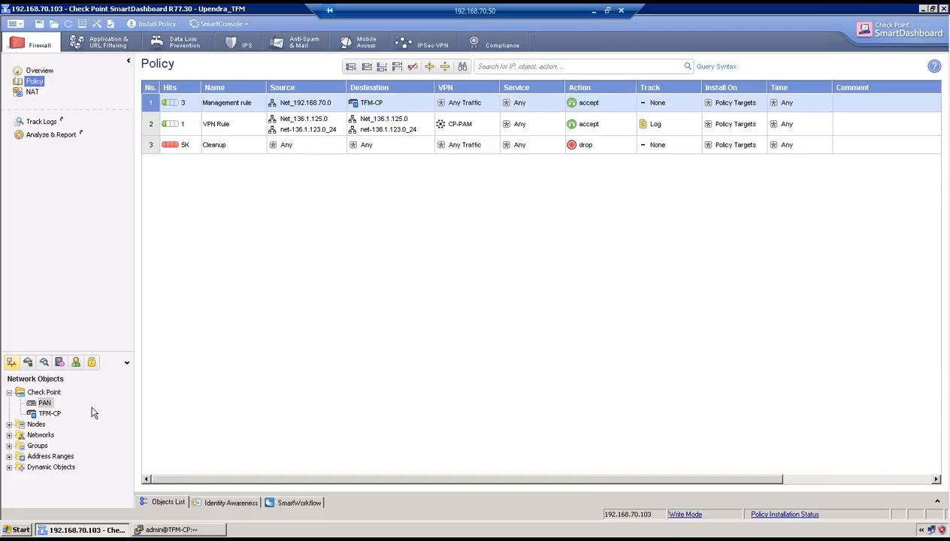
Step: In rule 2, add source Nat_136.1.121.117 and destination nat_1.1.1.1
click(343, 119)
scroll(483, 231, down, 1)
scroll(483, 231, down, 2)
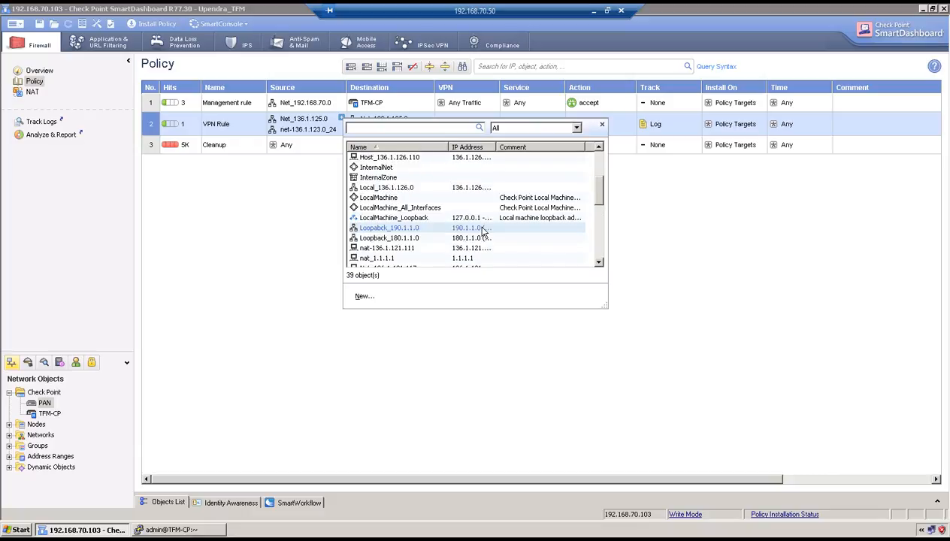
scroll(454, 244, down, 1)
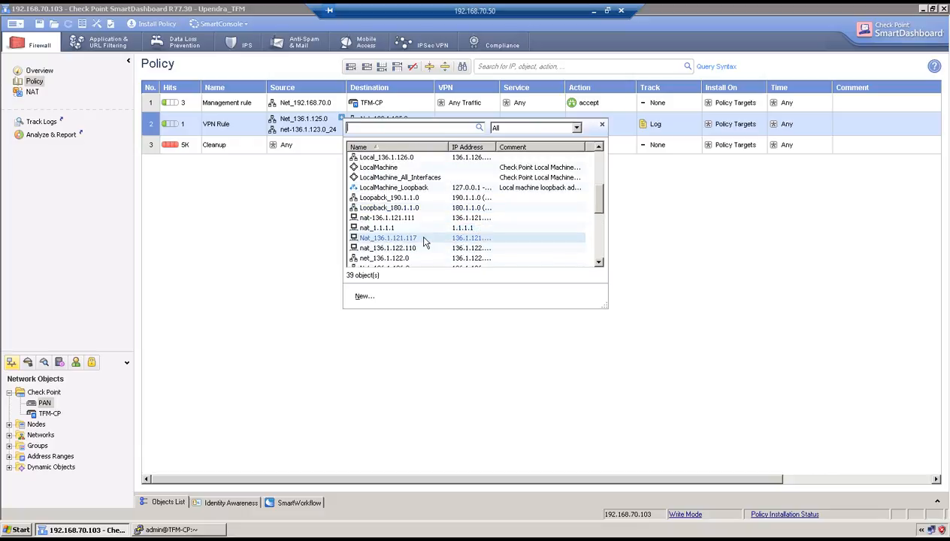
click(421, 239)
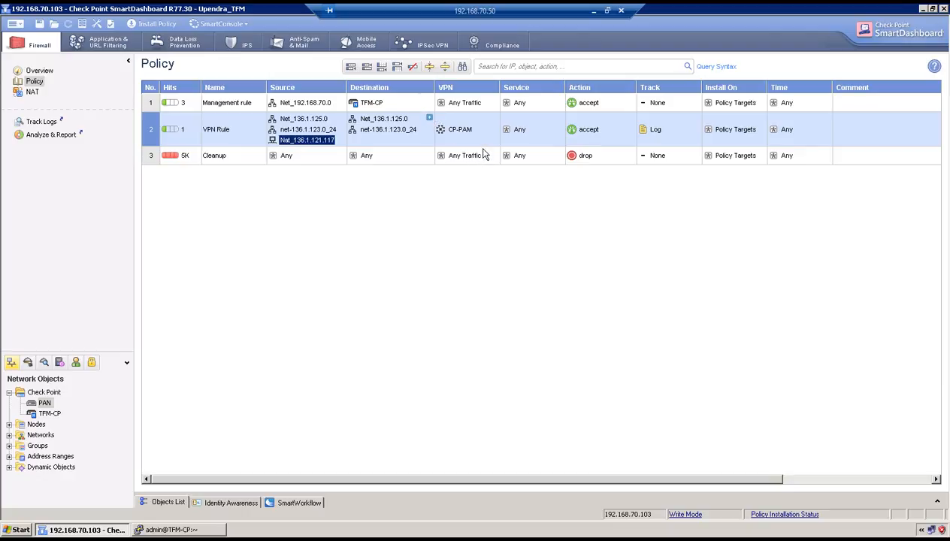
drag(685, 170, 568, 218)
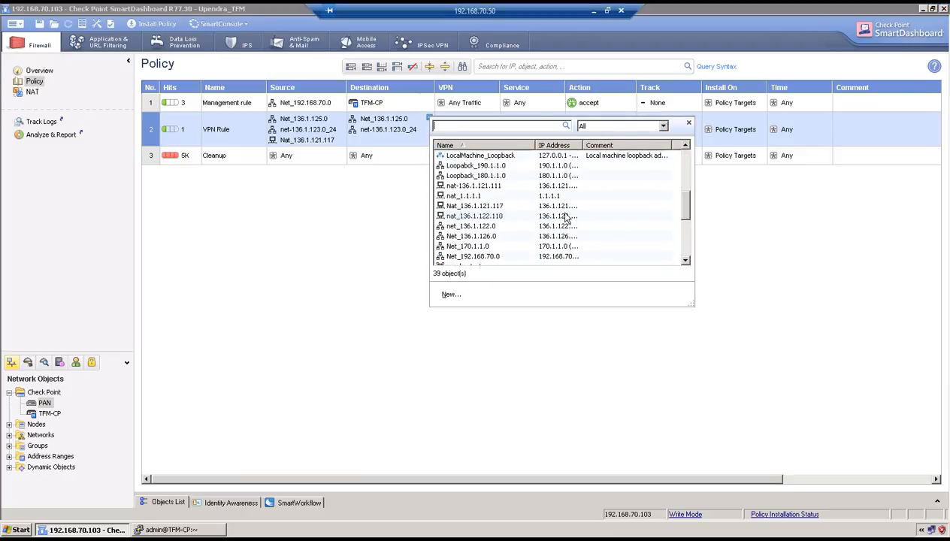
click(489, 197)
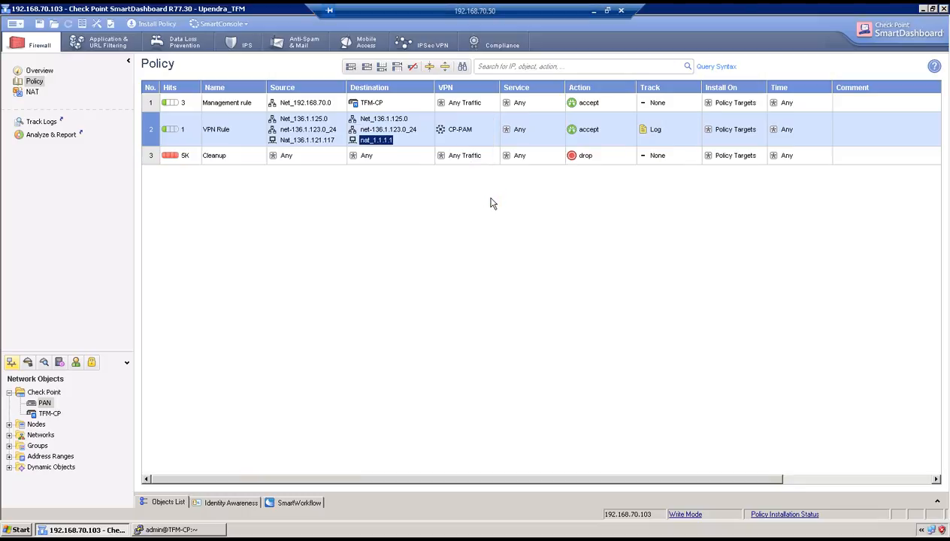
double_click(54, 414)
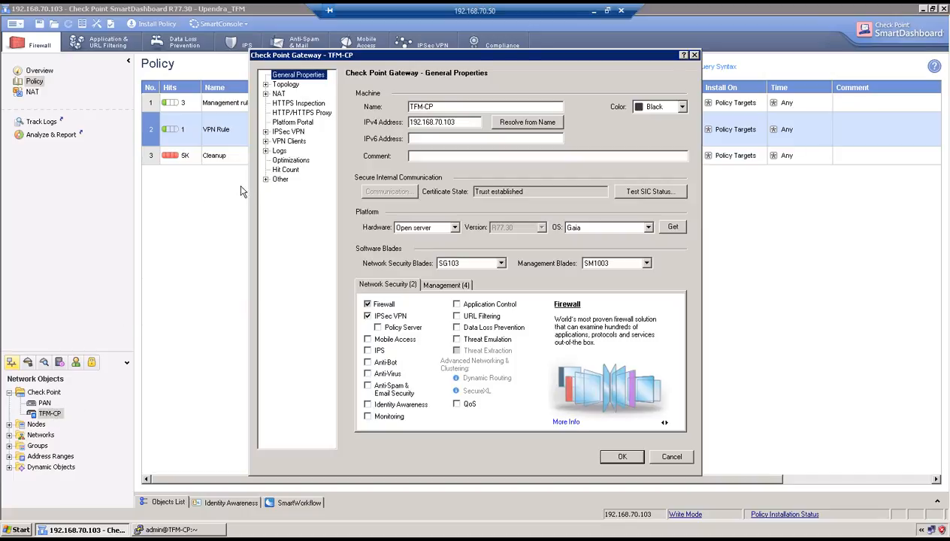
click(284, 85)
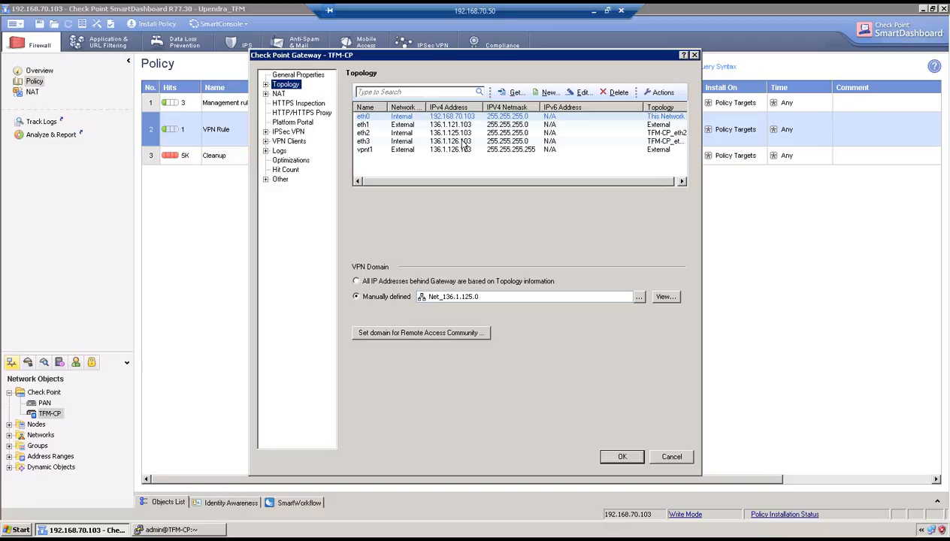
double_click(462, 142)
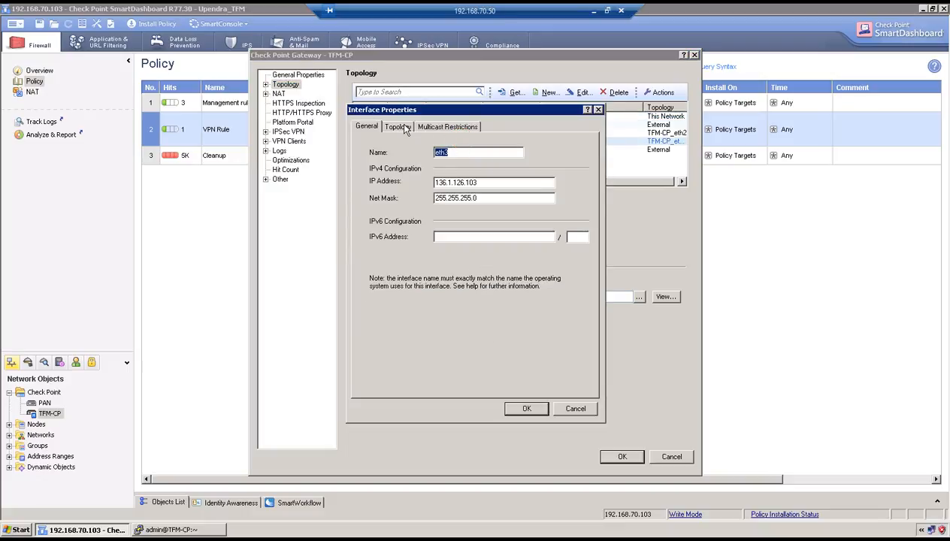
click(398, 126)
click(556, 236)
click(564, 250)
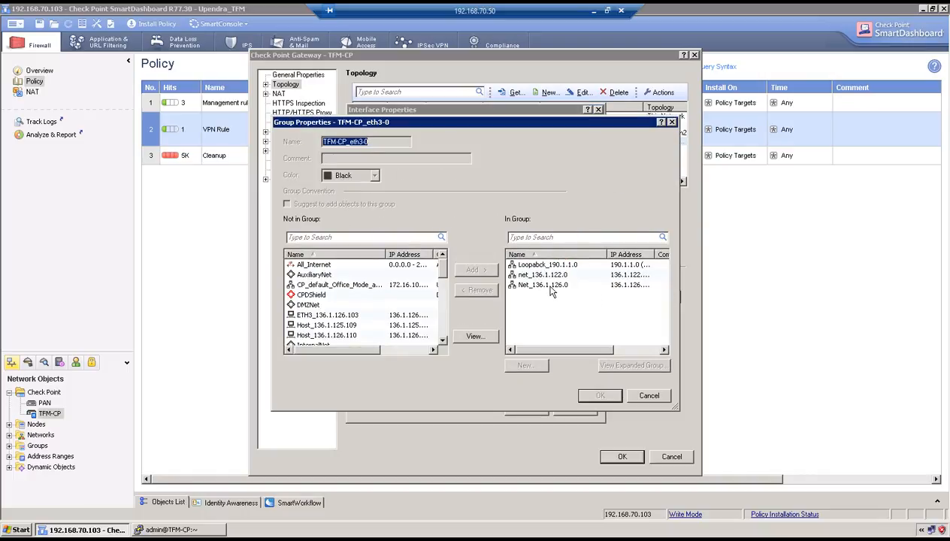
click(649, 396)
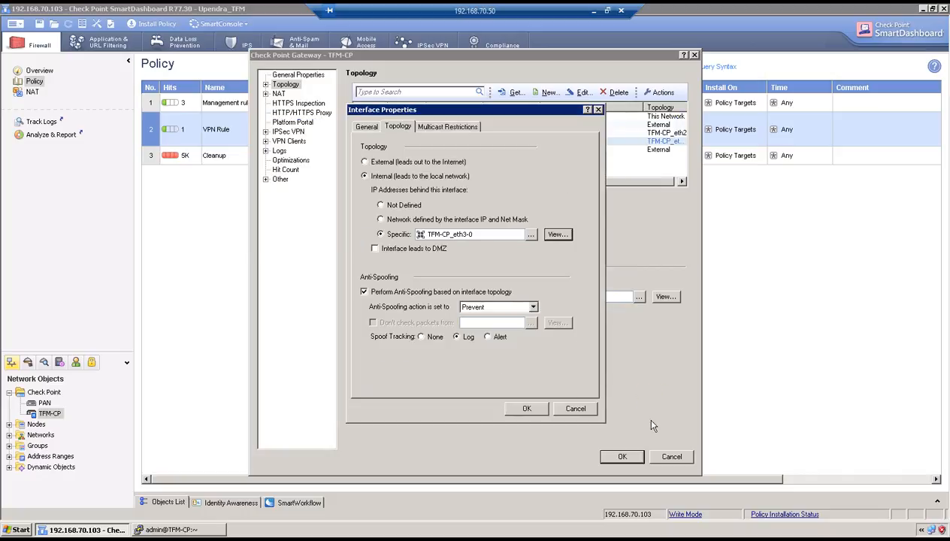
click(528, 408)
click(622, 458)
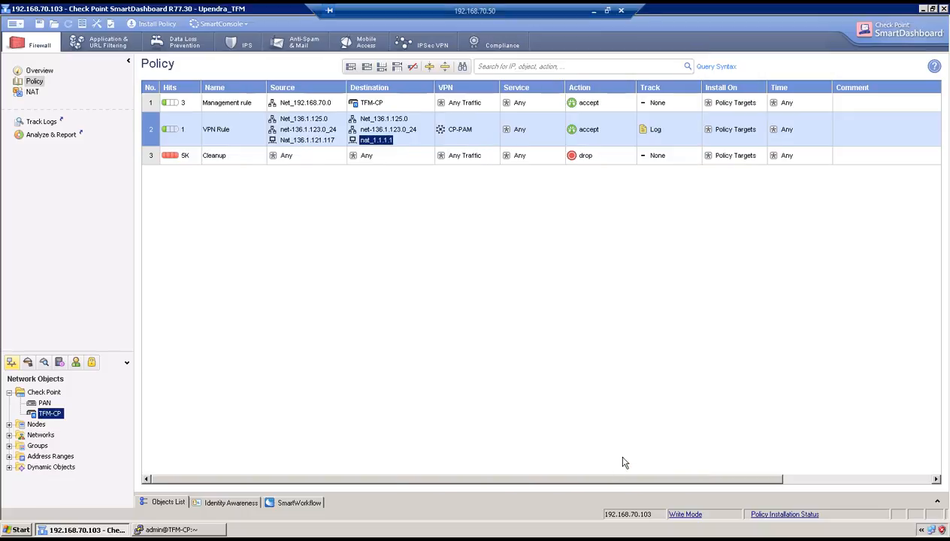
Step: Add proxy ID PAN-CP to PAM-CP-VPN with local 136.1.122.106/32 and remote 1.1.1.1/32
click(593, 11)
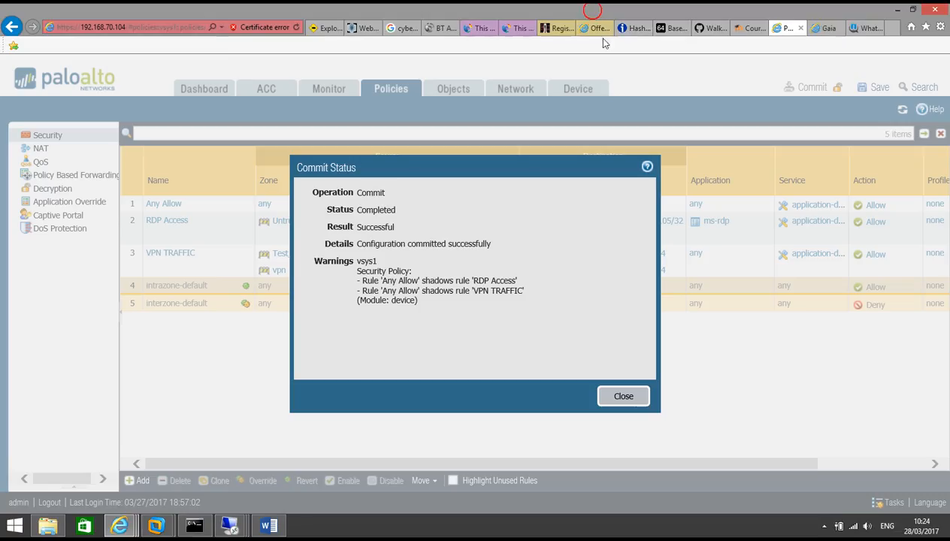
click(618, 398)
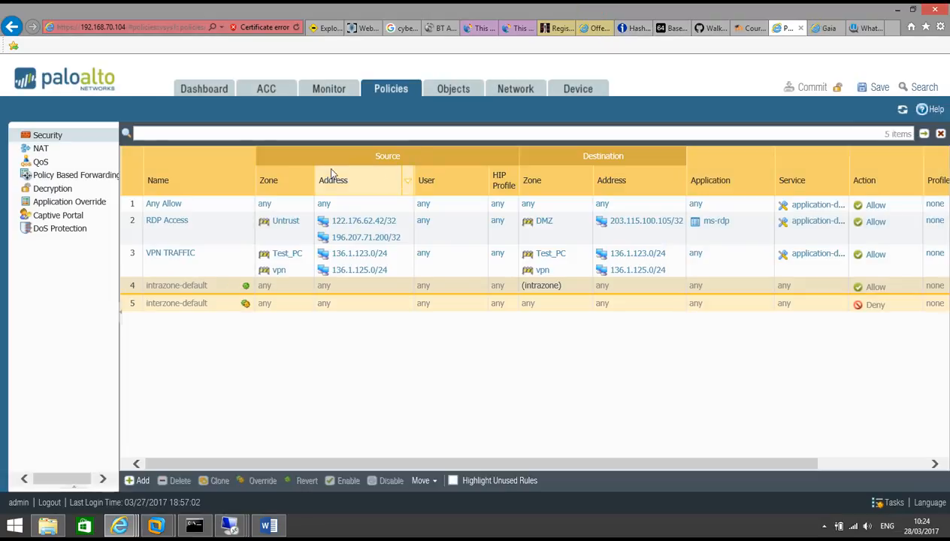
click(513, 89)
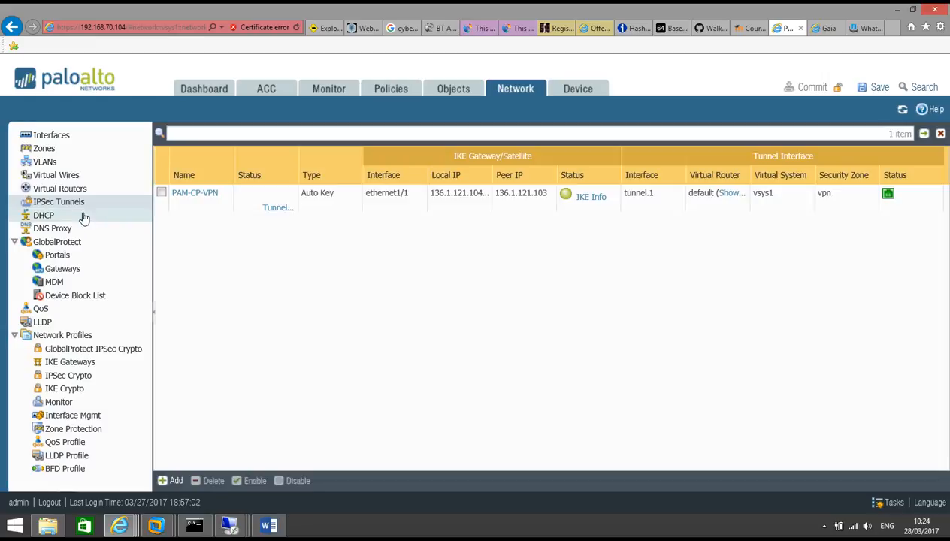
click(187, 193)
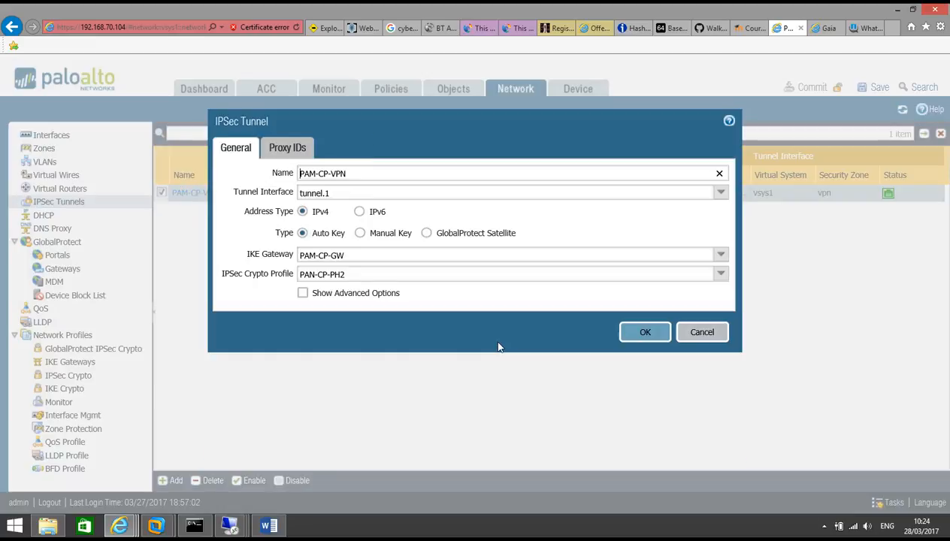
click(287, 148)
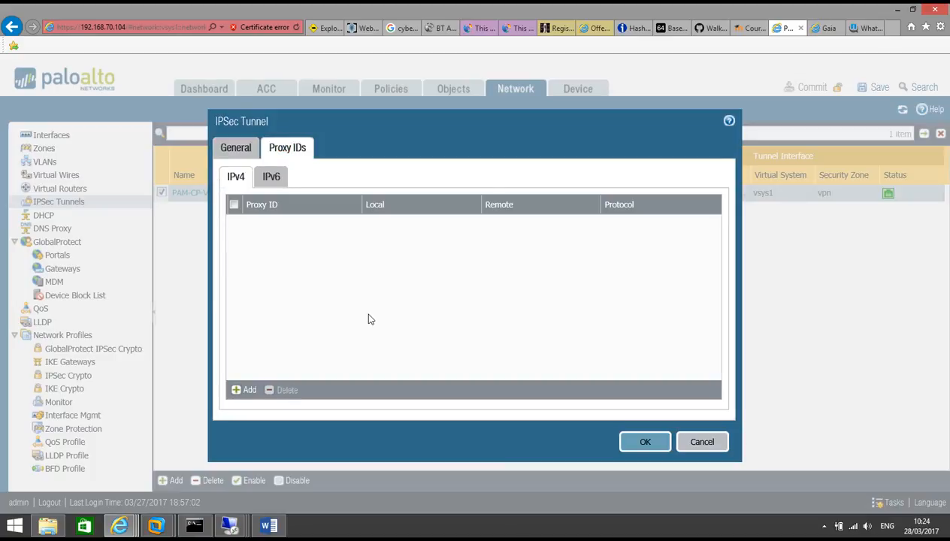
click(257, 390)
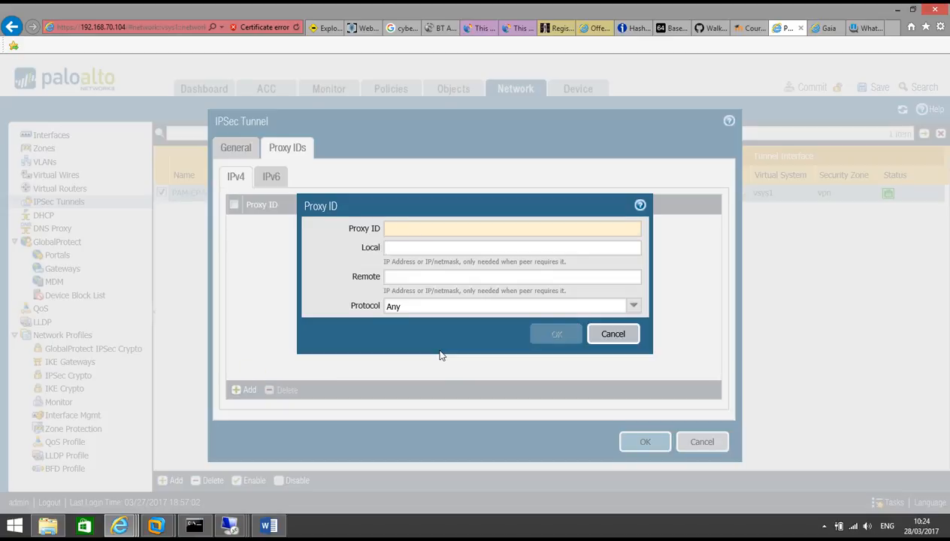
text(PAN-CP)
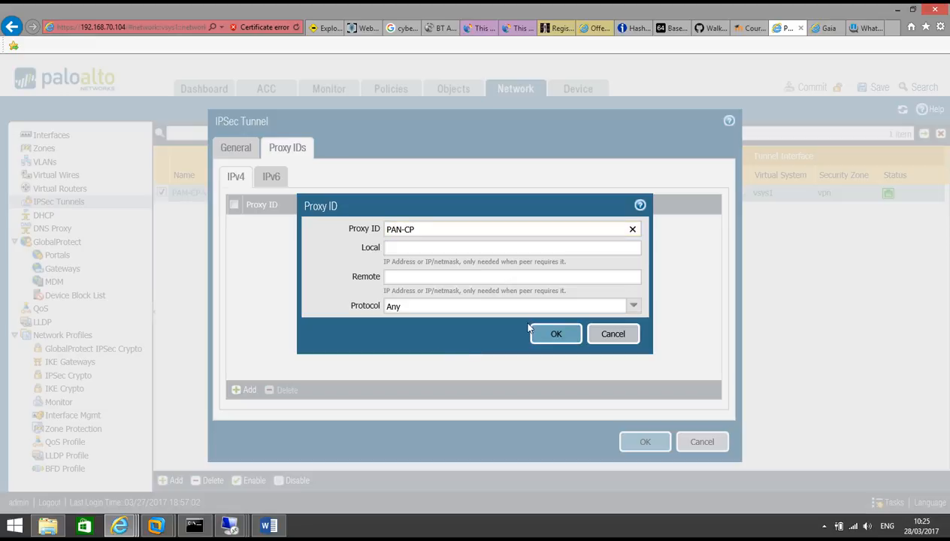
click(461, 242)
text(136)
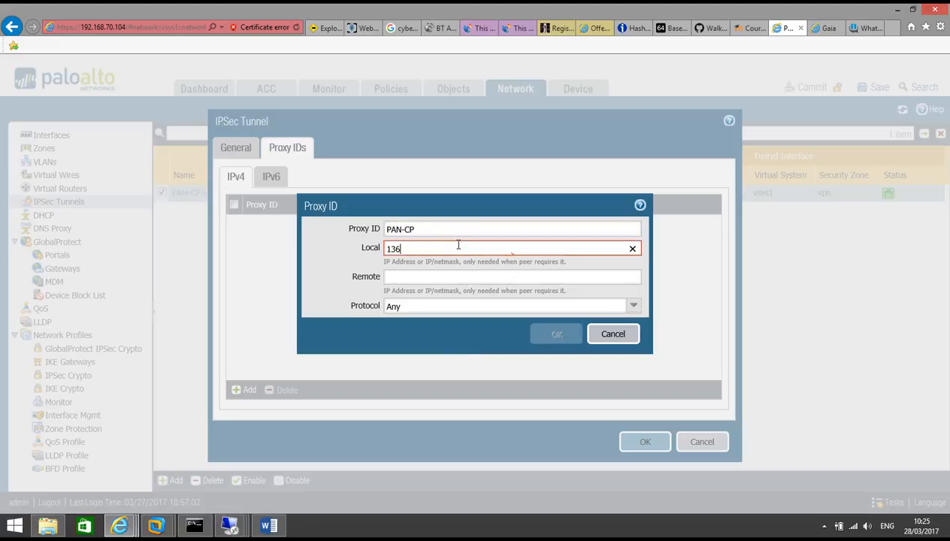
text(.1.122.106/32)
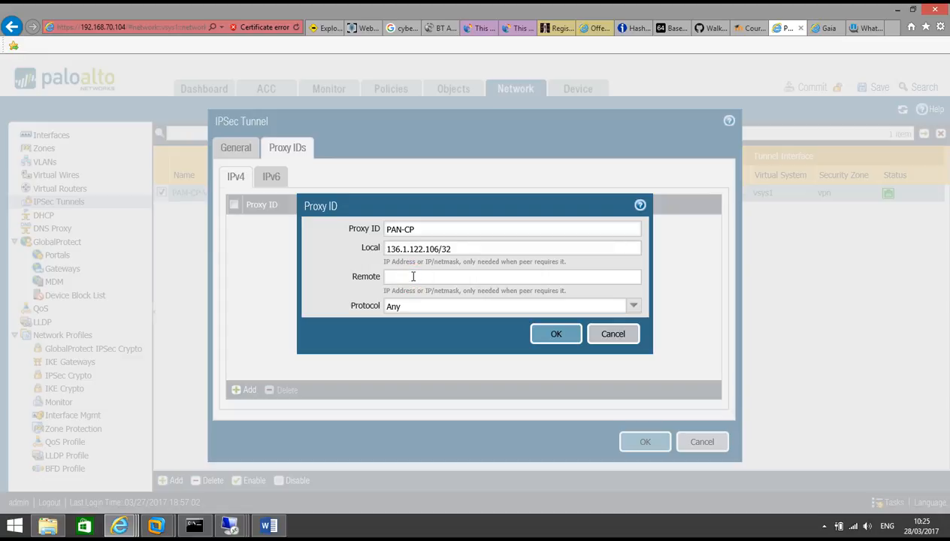
text(1.1.1.1/32)
click(556, 334)
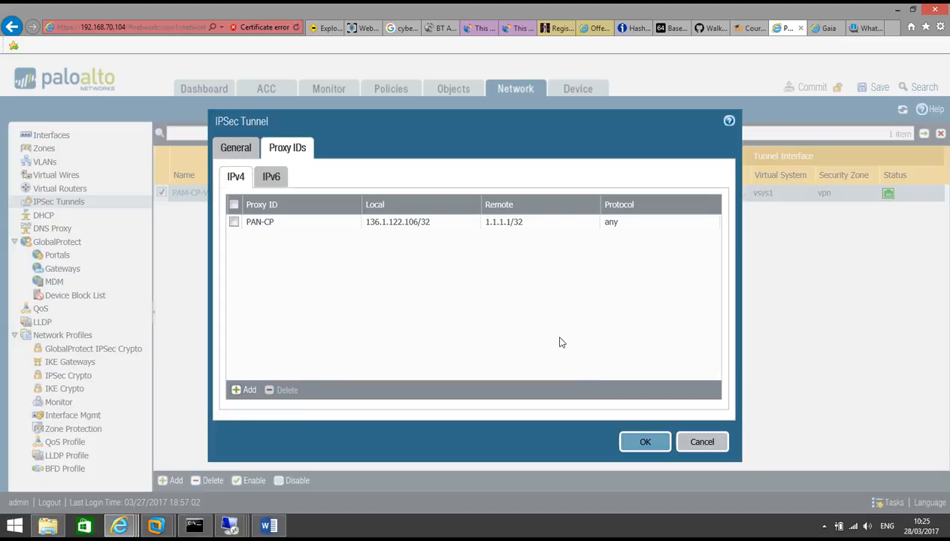
click(639, 443)
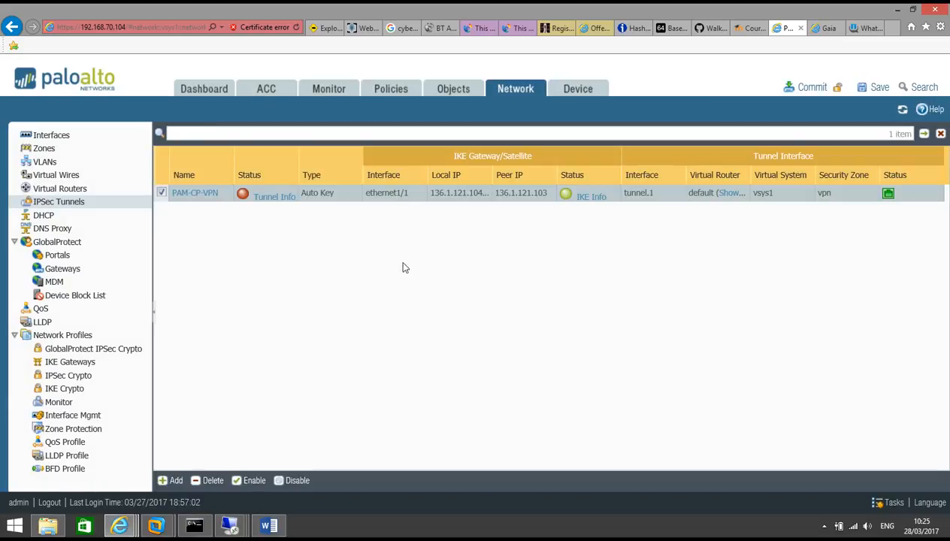
Step: Add static route 'overlaping' for 1.1.1.1/32 via tunnel.1, no next hop, to the default router
click(75, 189)
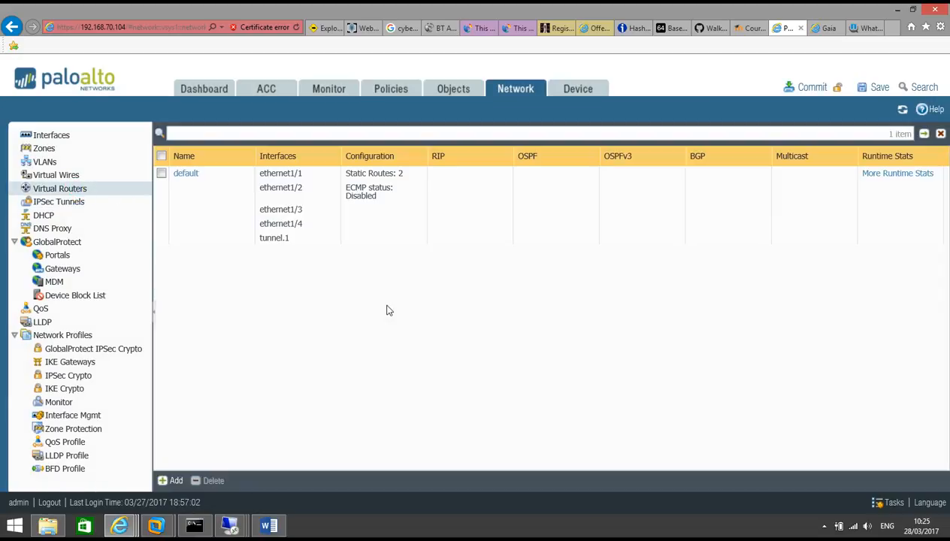
click(183, 175)
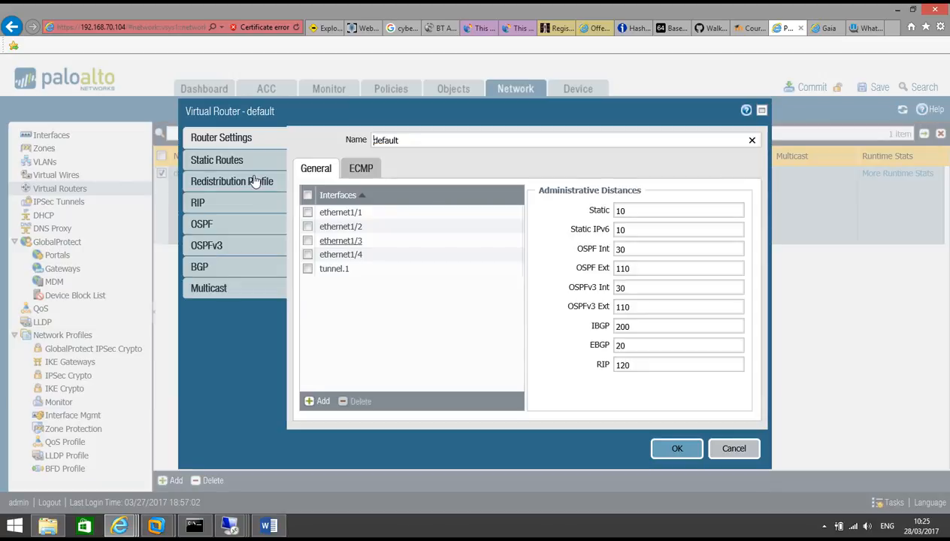
click(246, 159)
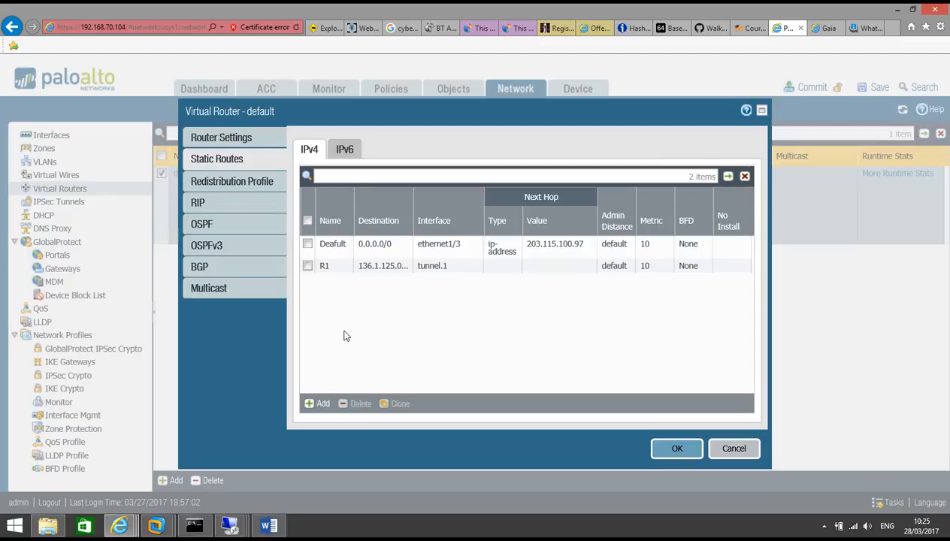
click(321, 405)
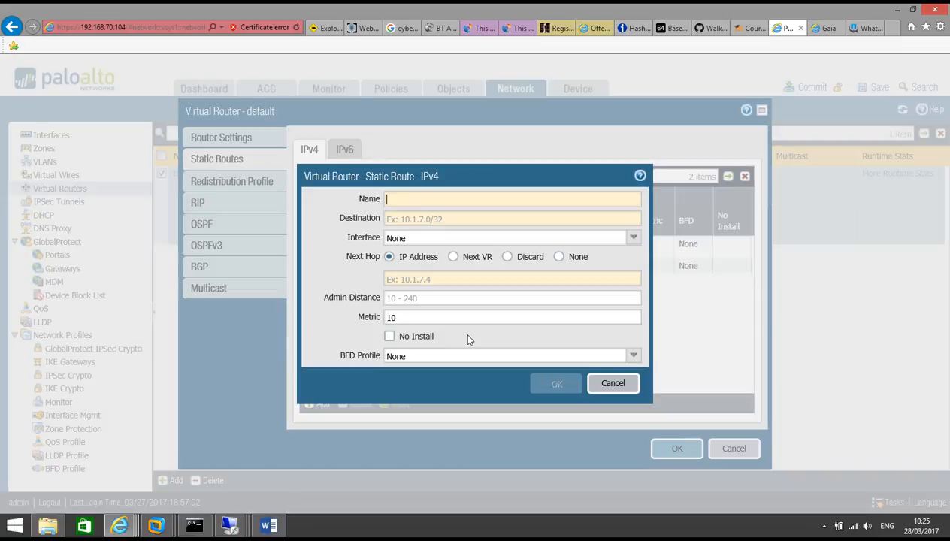
text(overlaping)
click(423, 216)
text(1.1.1.1)
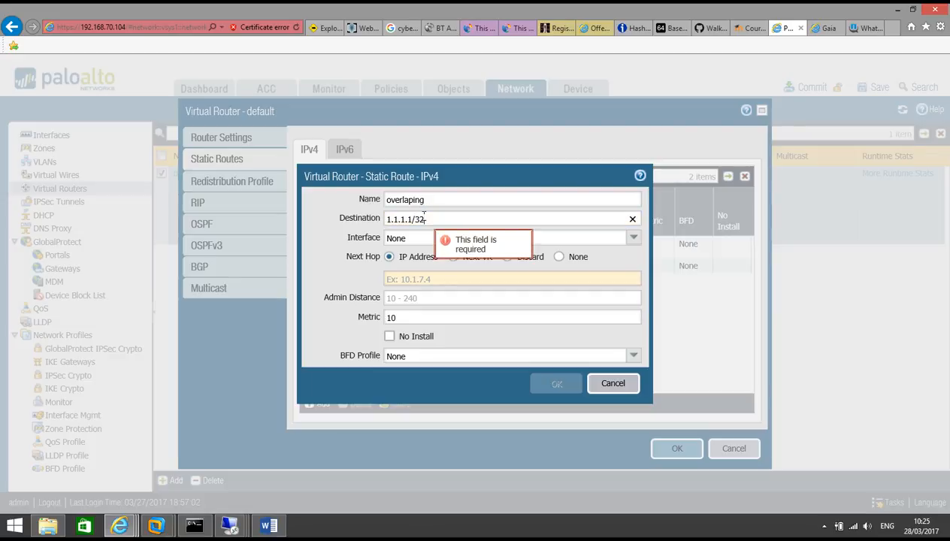
text(/32)
click(558, 256)
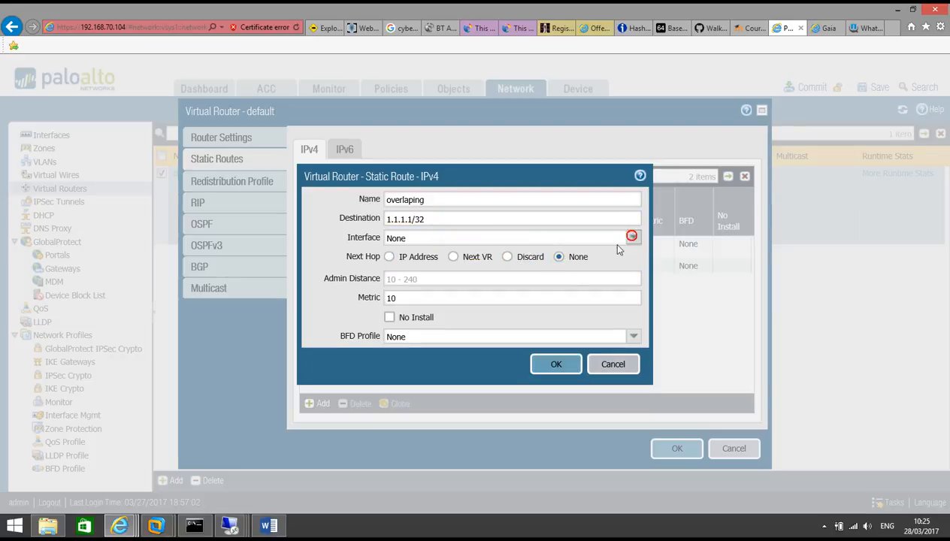
click(631, 236)
click(485, 325)
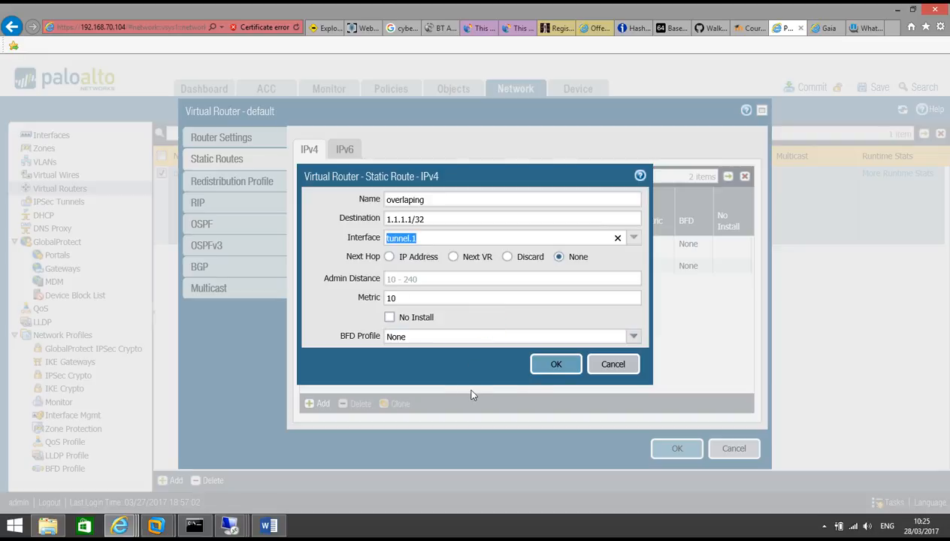
click(554, 364)
click(676, 449)
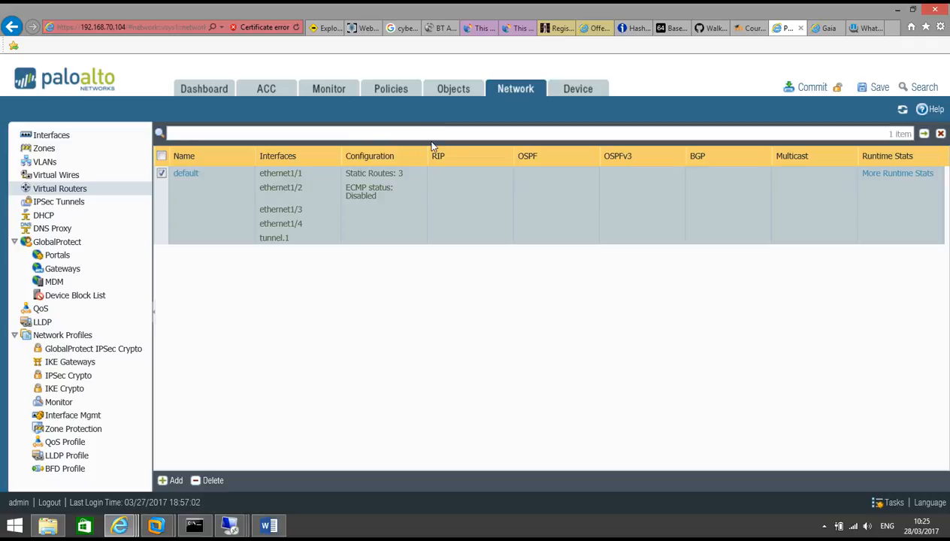
Step: Commit the configuration and switch to the 192.168.70.50 Check Point session
click(812, 89)
click(535, 344)
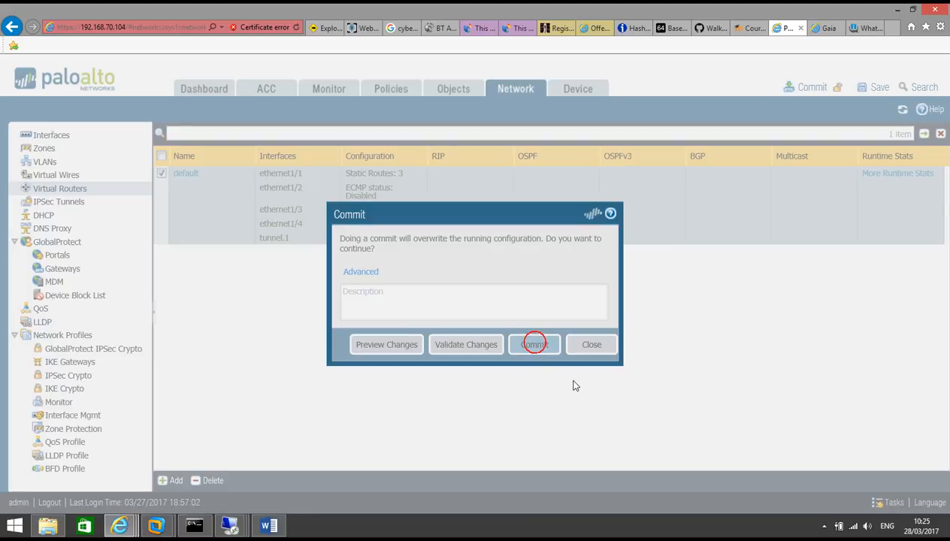
click(229, 525)
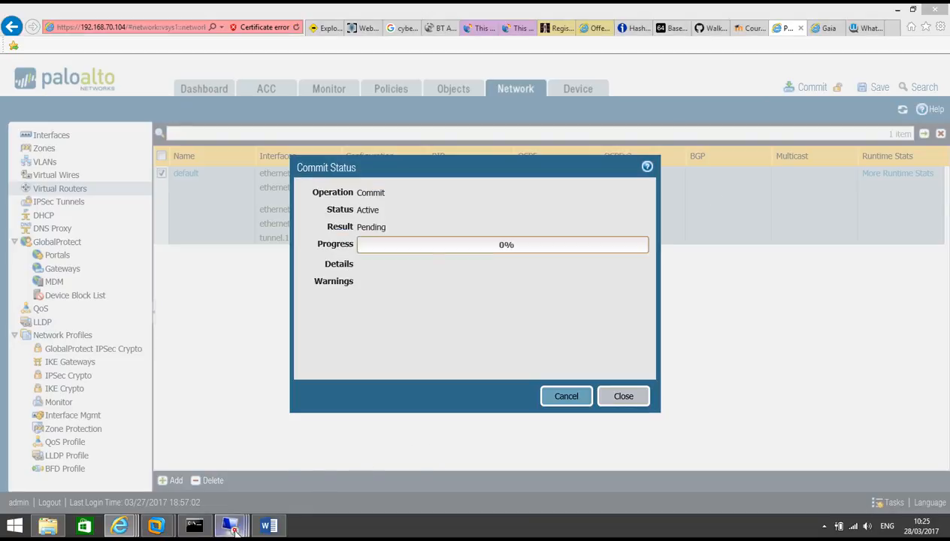
click(230, 466)
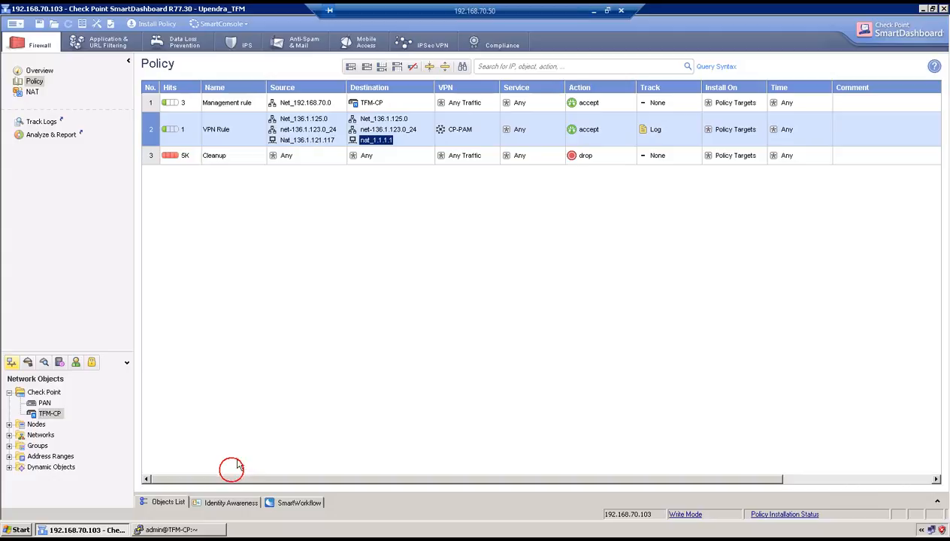
Step: Inspect the TFM-CP gateway's topology and VPN domain, then close without changes
click(43, 412)
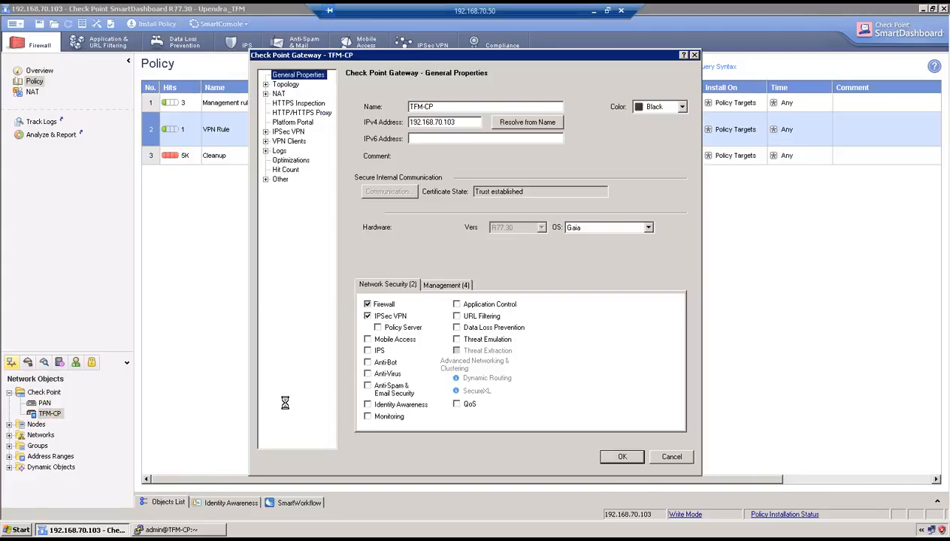
click(286, 85)
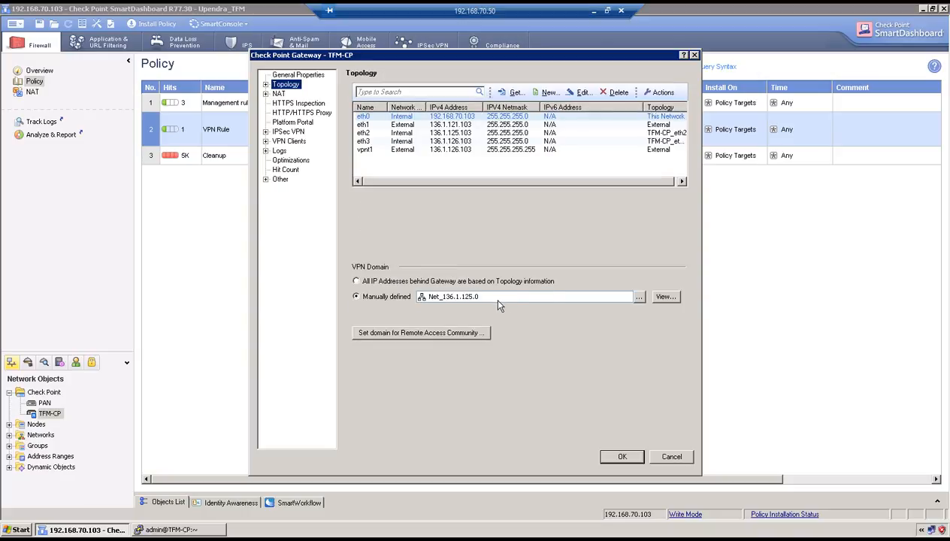
click(672, 456)
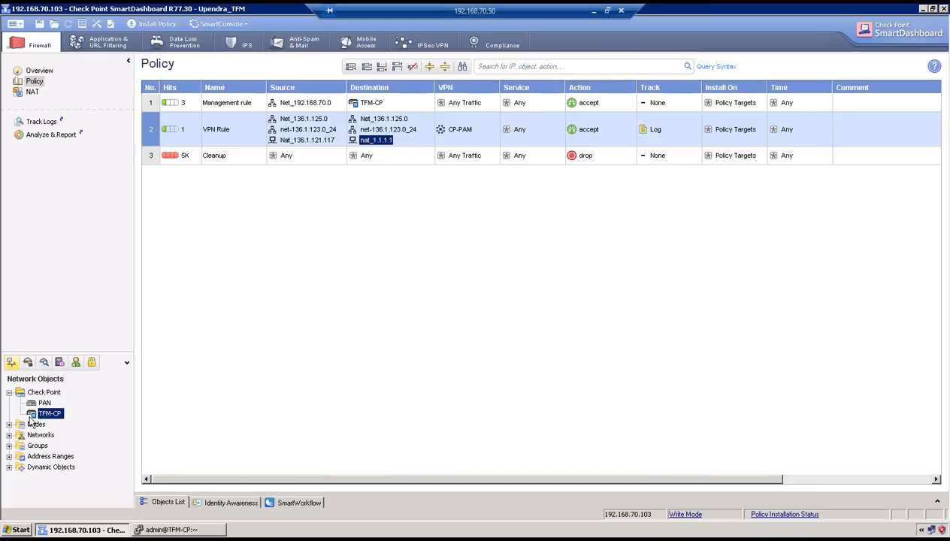
Step: Review the VPN_DOMAIN and overlapping_network group members without changing them
click(9, 446)
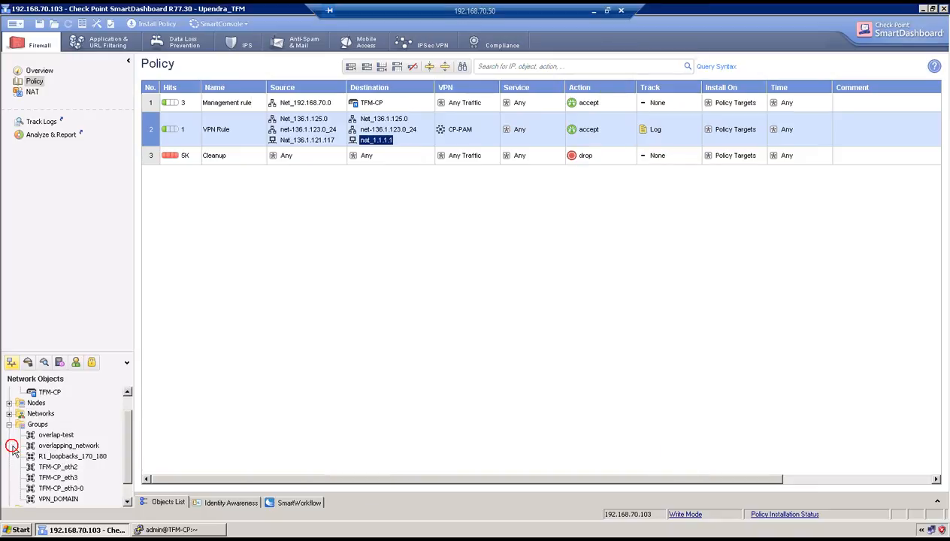
click(125, 481)
double_click(58, 478)
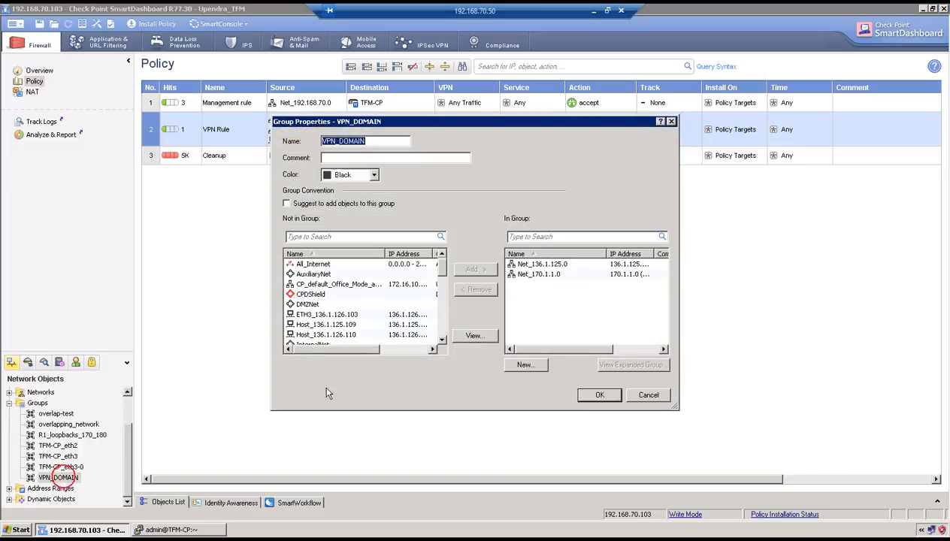
click(648, 395)
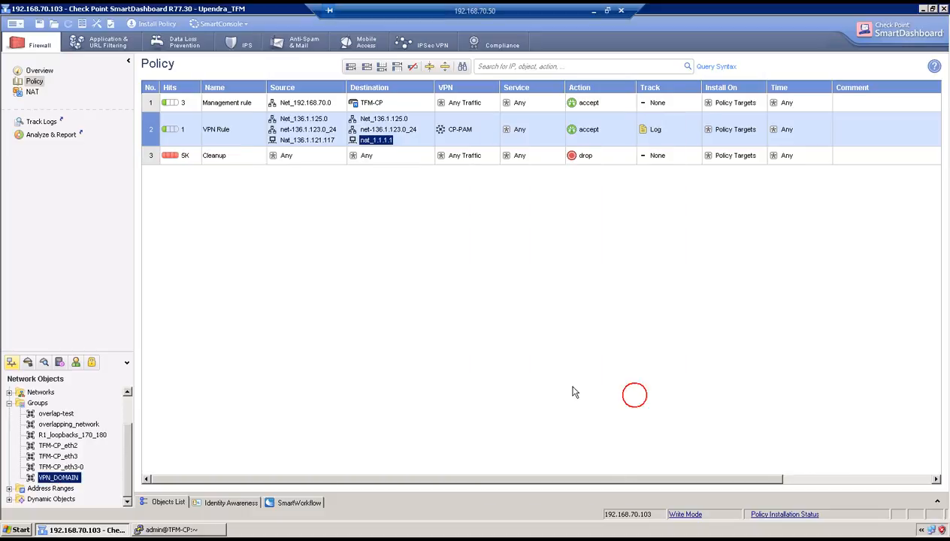
double_click(75, 425)
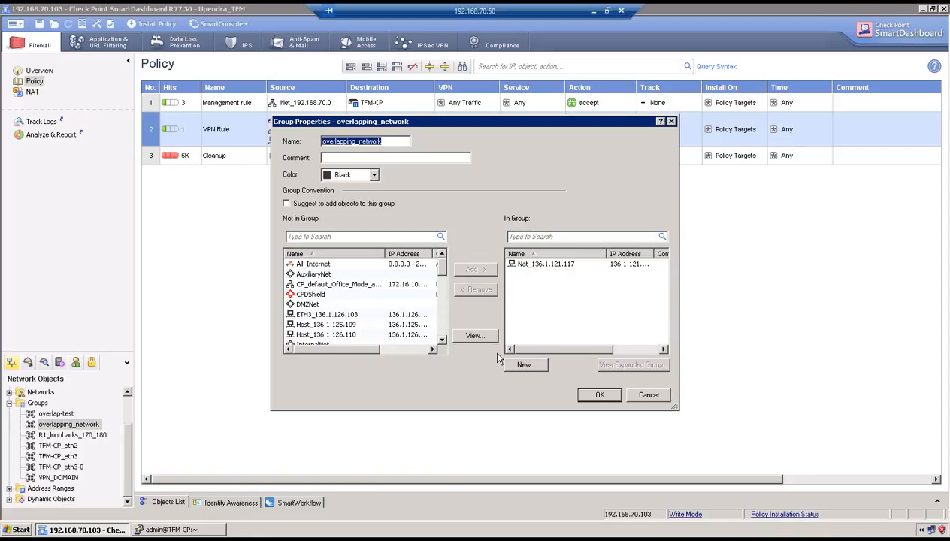
click(648, 395)
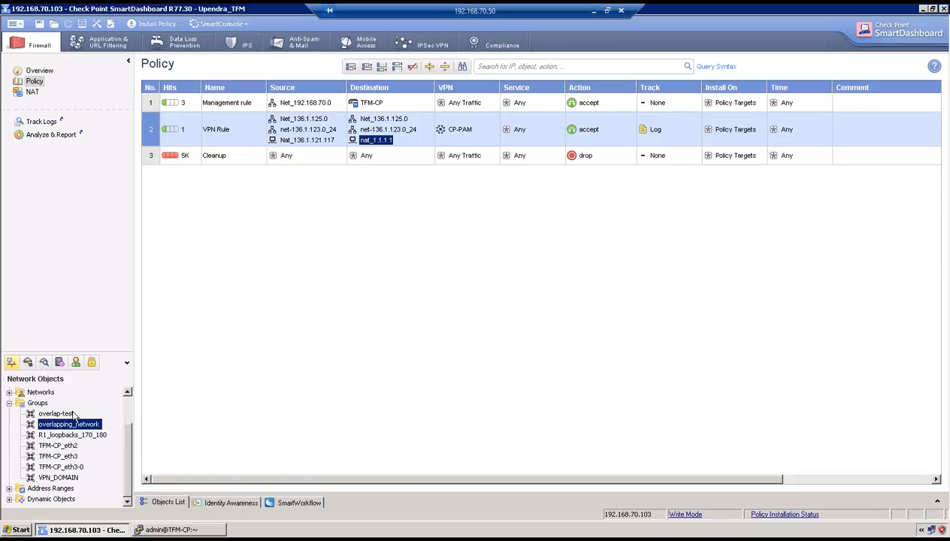
Step: Confirm overlap-test holds nat_1.1.1.1 and nat_136.1.122.110, then reopen TFM-CP's topology
click(68, 413)
double_click(67, 414)
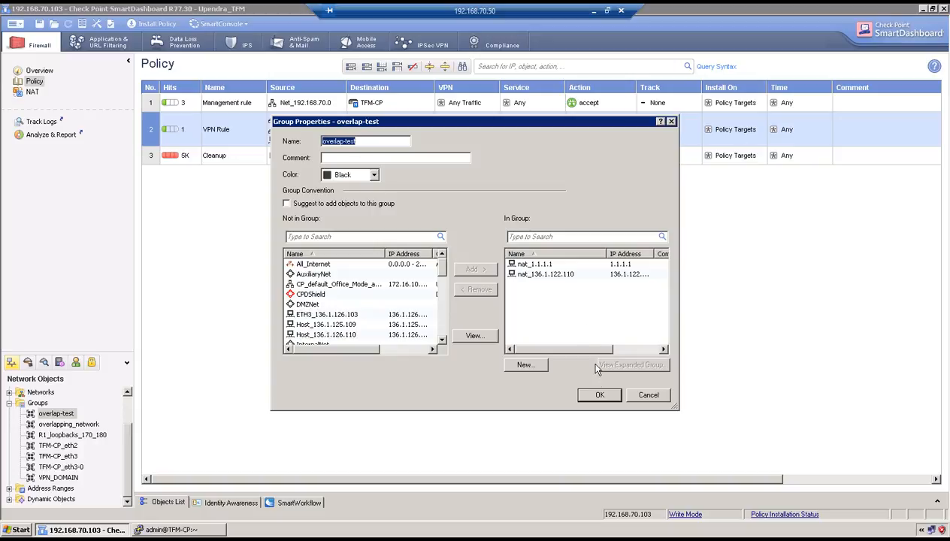
click(598, 392)
click(124, 399)
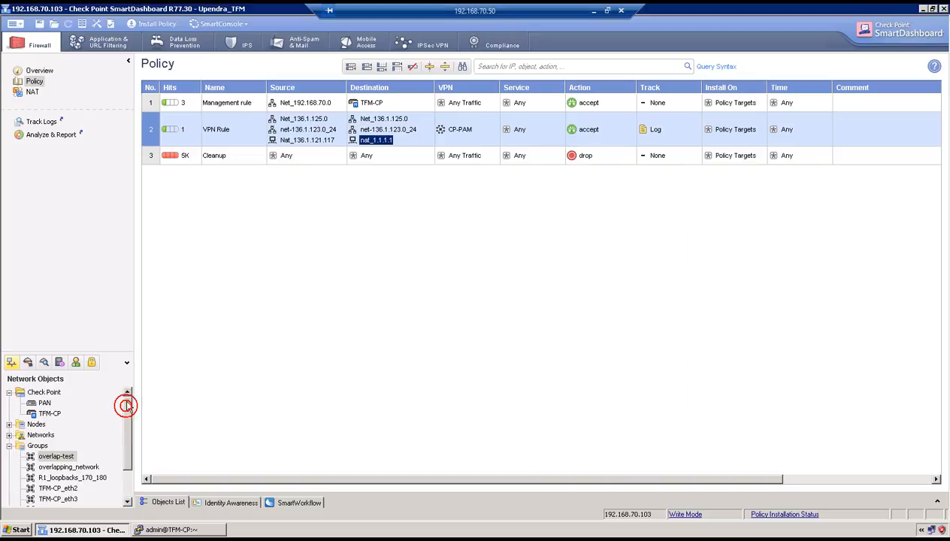
double_click(48, 413)
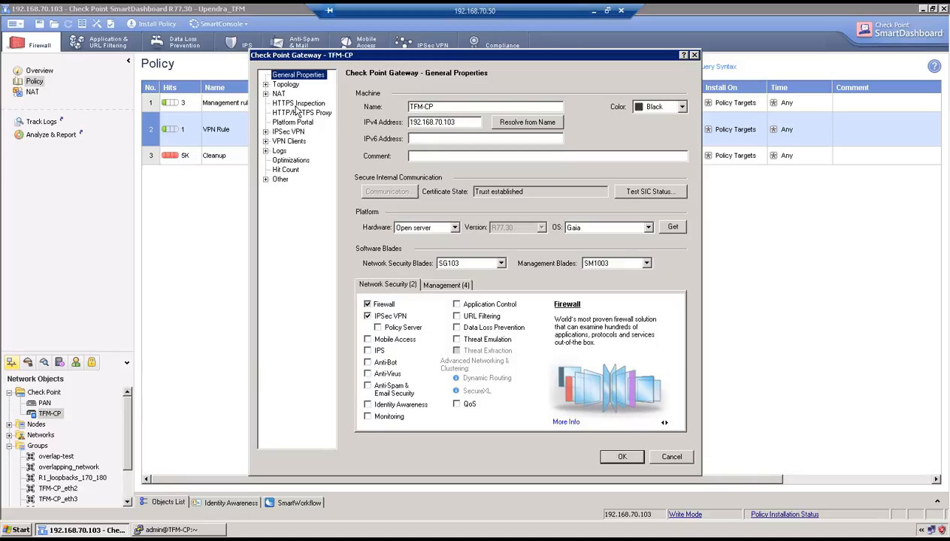
click(285, 84)
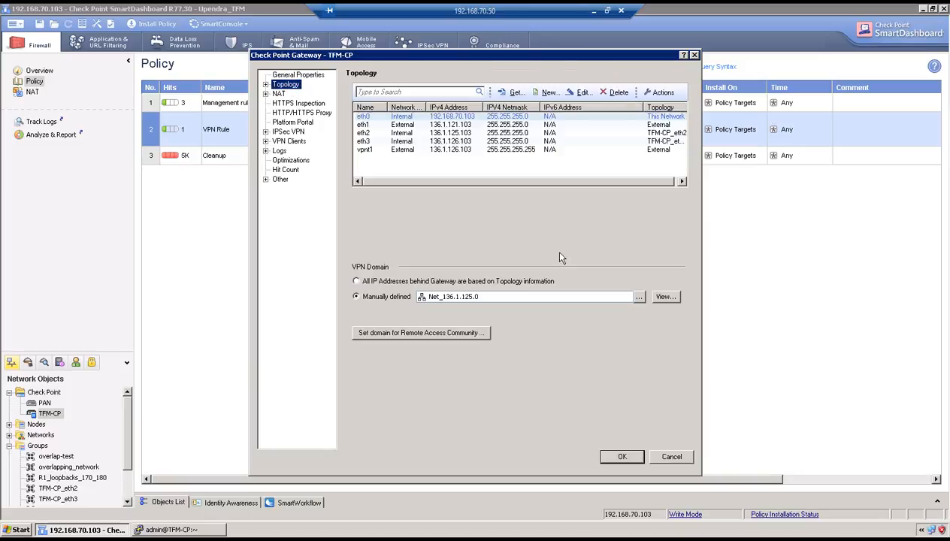
Step: Set TFM-CP's VPN domain manually to overlap-test and save the gateway
click(628, 296)
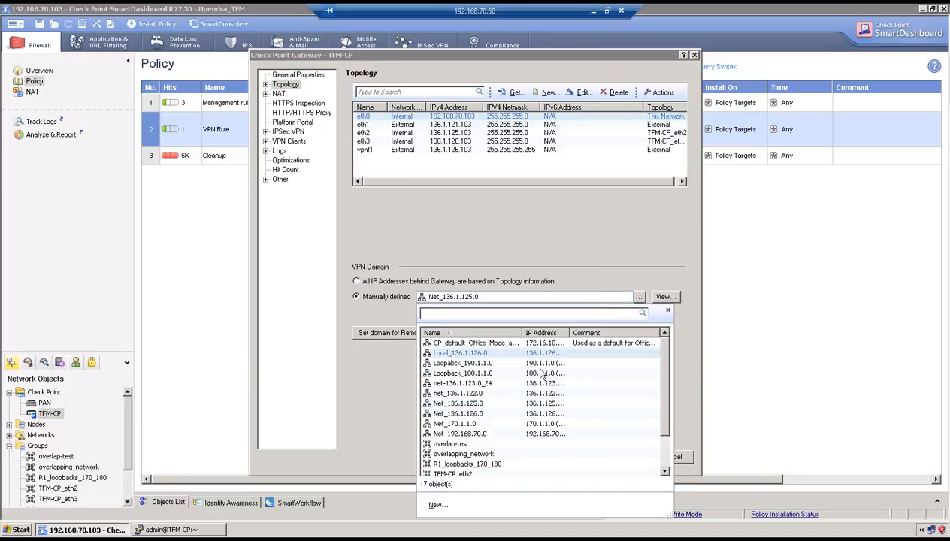
click(485, 444)
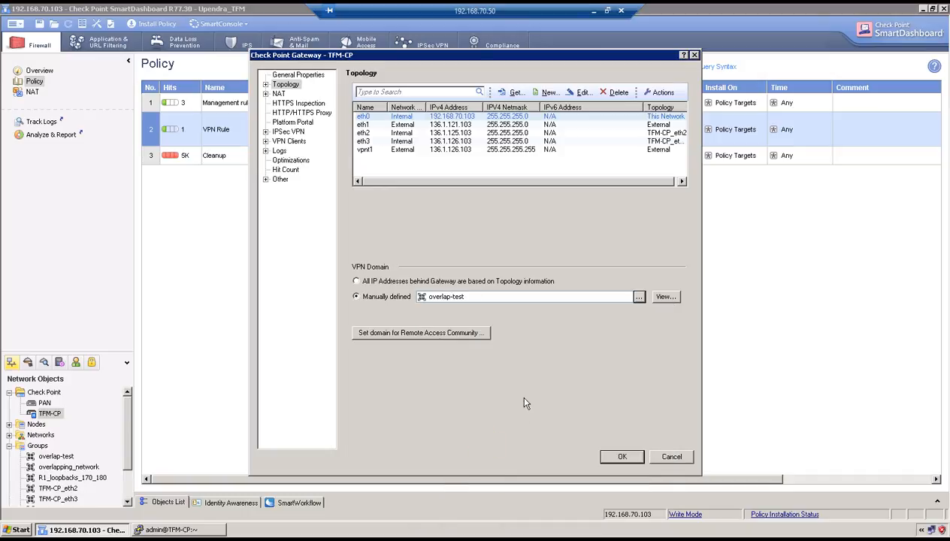
click(622, 458)
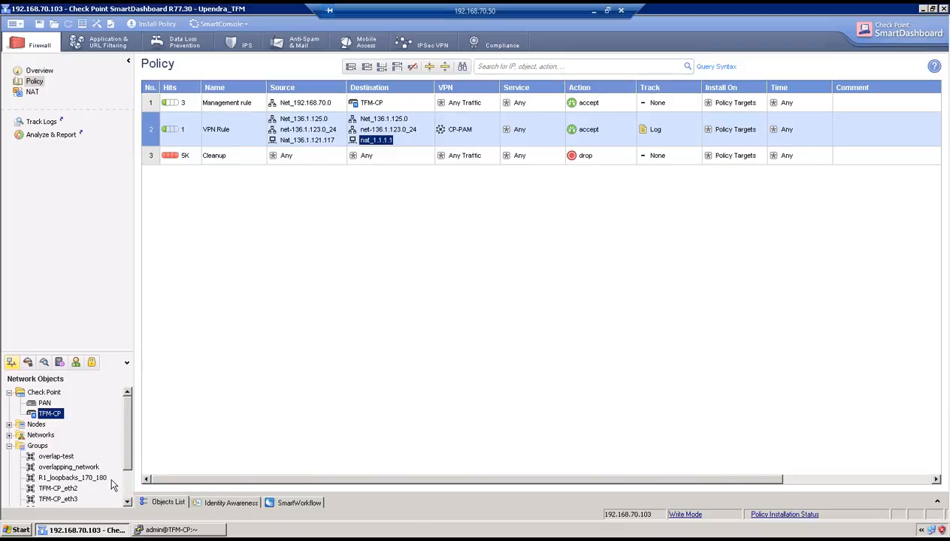
Step: Open the overlapping_network group and close it with OK
scroll(81, 470, down, 2)
double_click(68, 425)
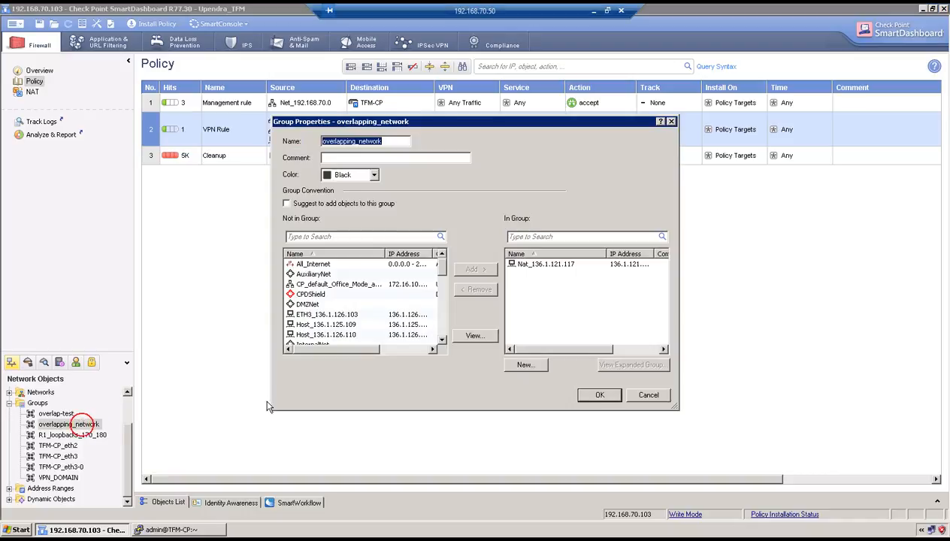
click(583, 395)
scroll(129, 396, up, 2)
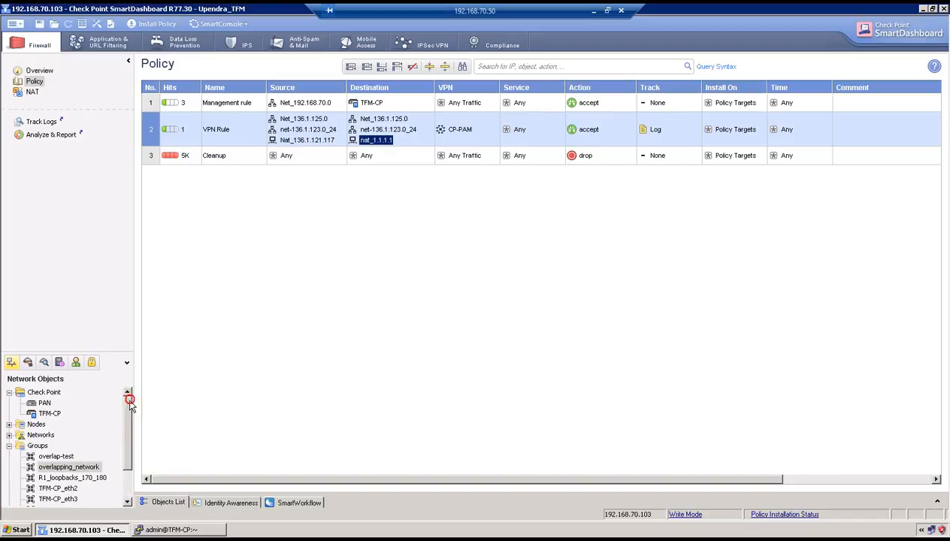
Step: Make overlapping_network the PAN gateway's manually defined VPN domain and save it
click(39, 404)
double_click(39, 404)
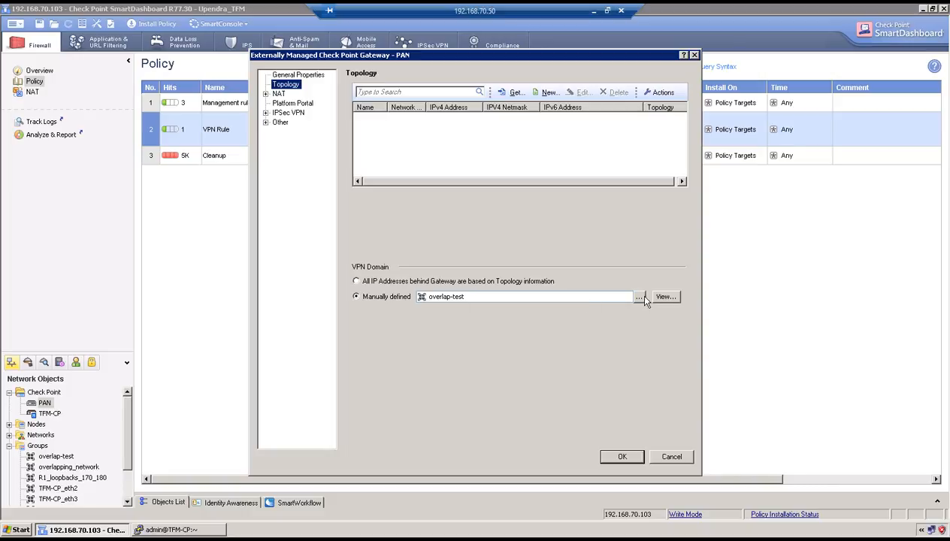
click(639, 299)
click(487, 454)
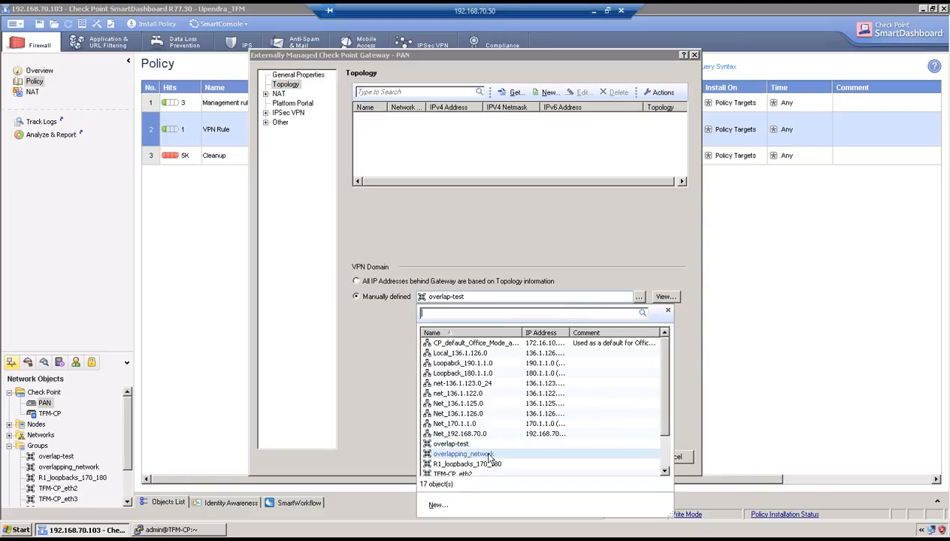
click(615, 458)
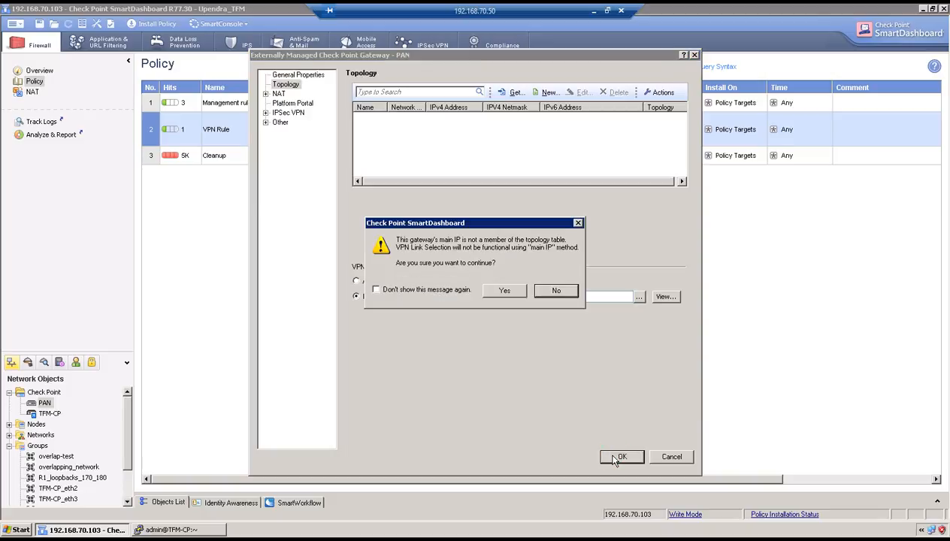
click(493, 294)
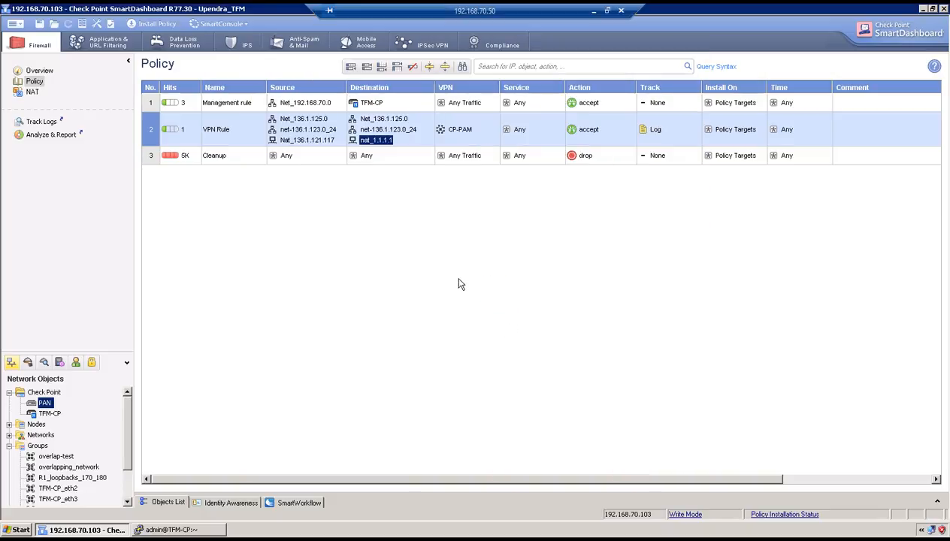
Step: Install the policy on TFM-CP, then type 'vpn tu' in the TFM-CP shell
click(147, 23)
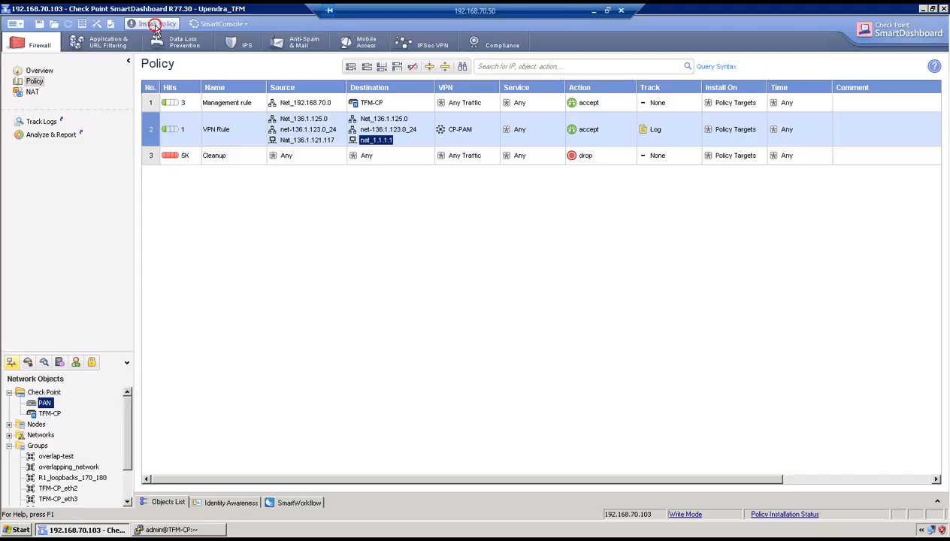
click(529, 365)
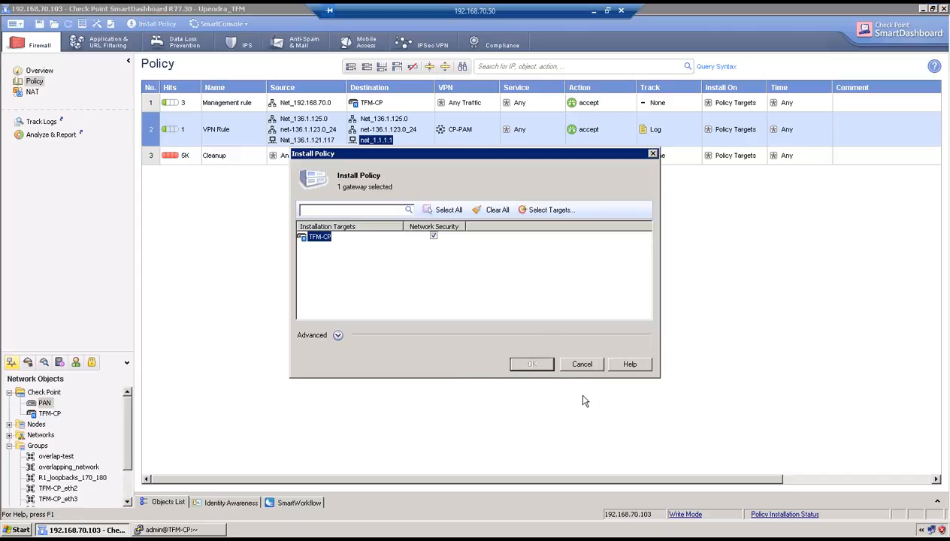
click(179, 529)
key(Return)
key(Return)
text(vpn tu)
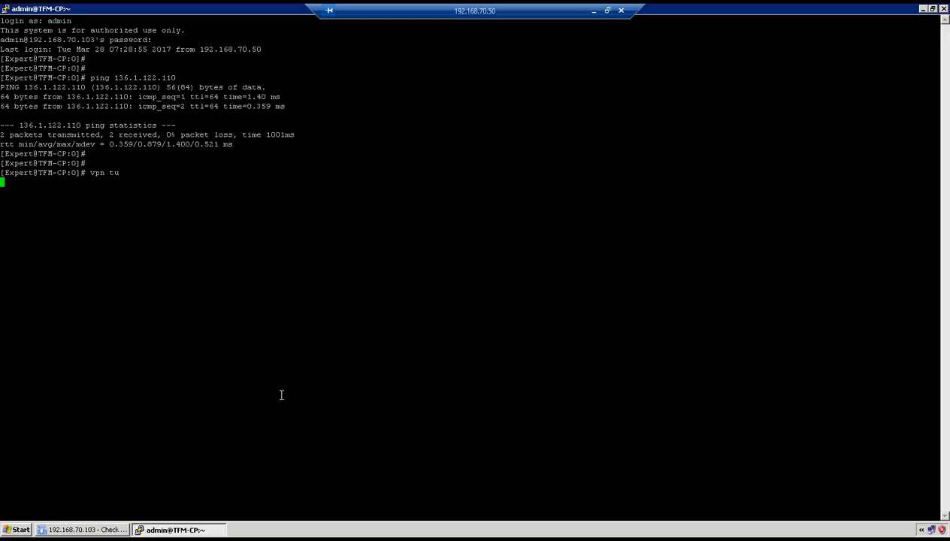
Step: Open a new PuTTY session to the Palo Alto at 192.168.70.104 and enter login name admin
right_click(190, 7)
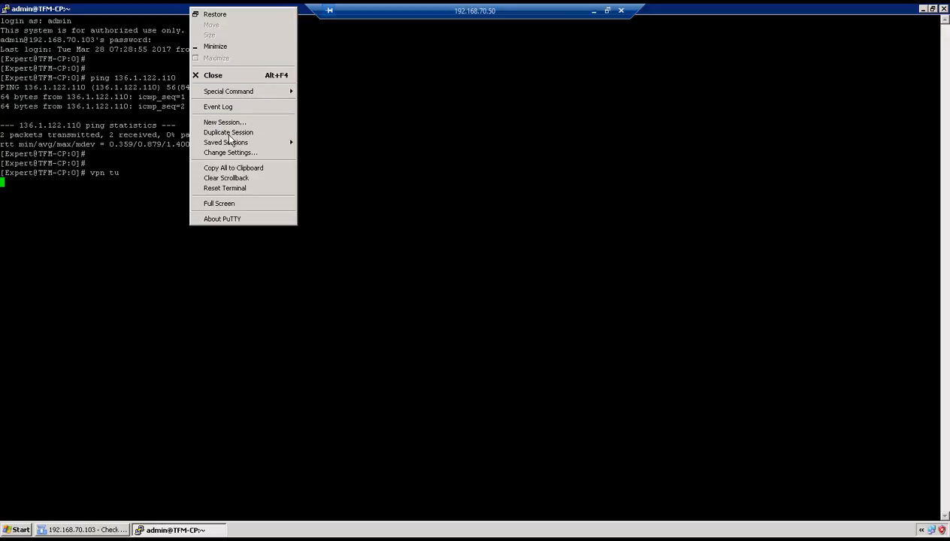
click(226, 123)
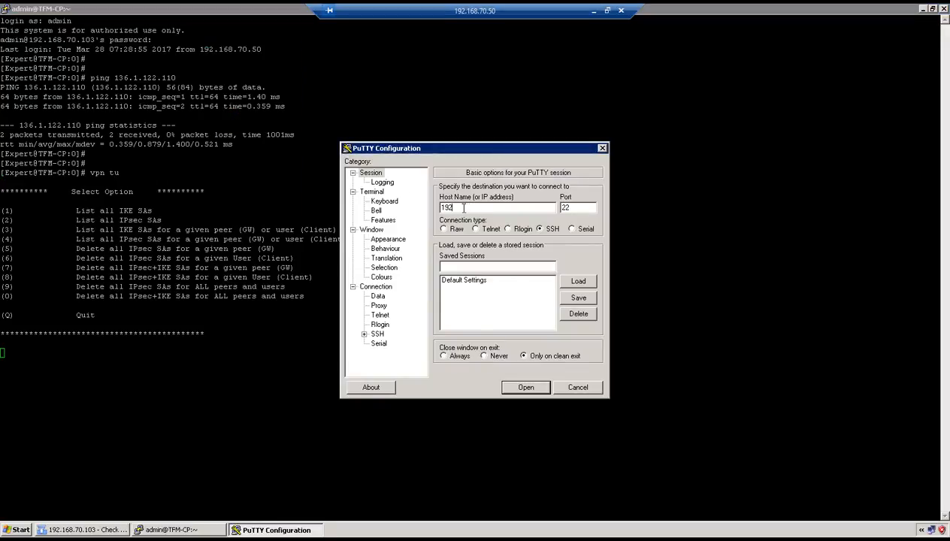
text(192.168.70.104)
key(Return)
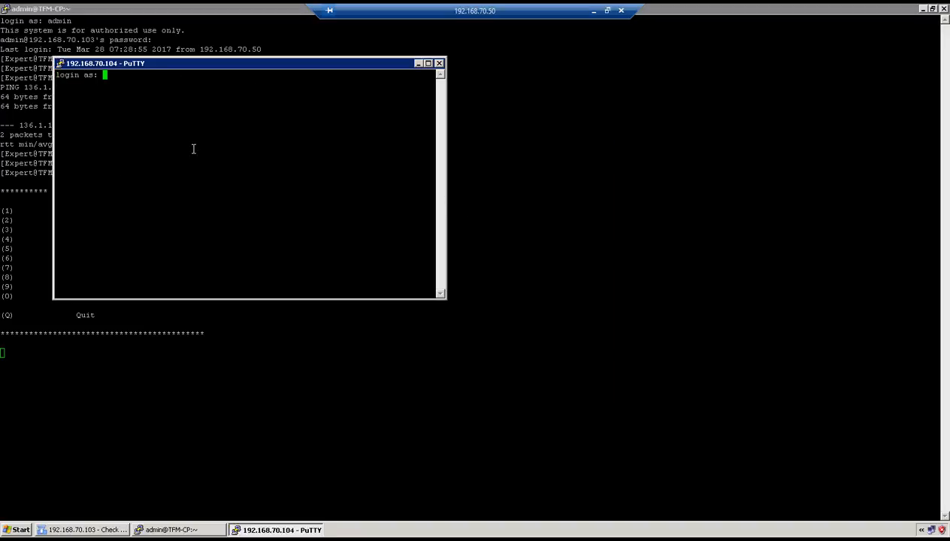
text(admin)
key(Return)
Step: On the Check Point, delete all IPsec and IKE SAs in vpn tu and quit the utility
click(205, 360)
text(0)
key(Return)
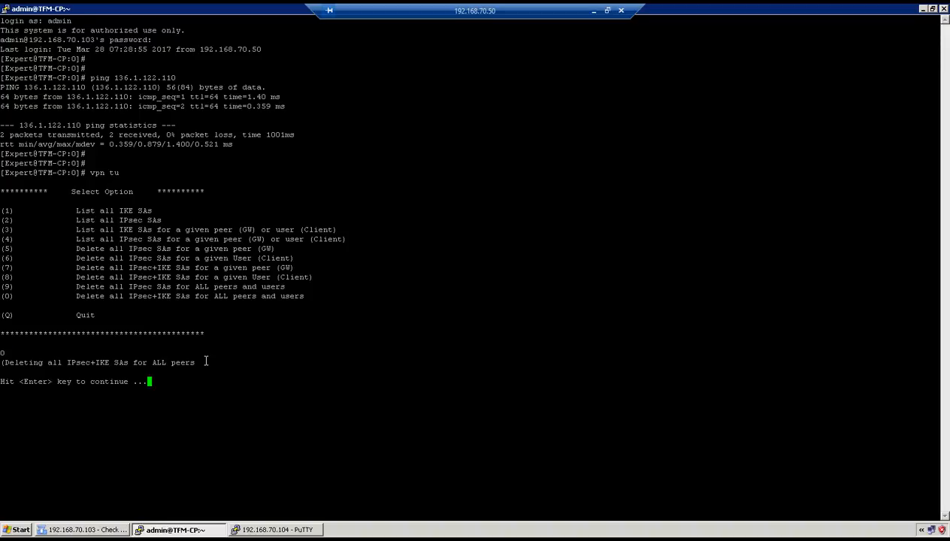
key(Return)
text(q)
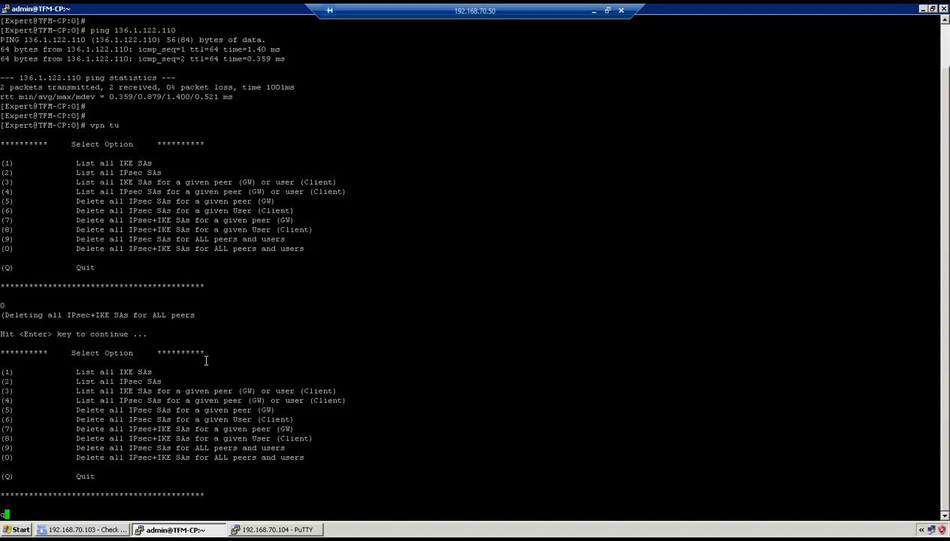
key(Return)
key(Return)
key(Return)
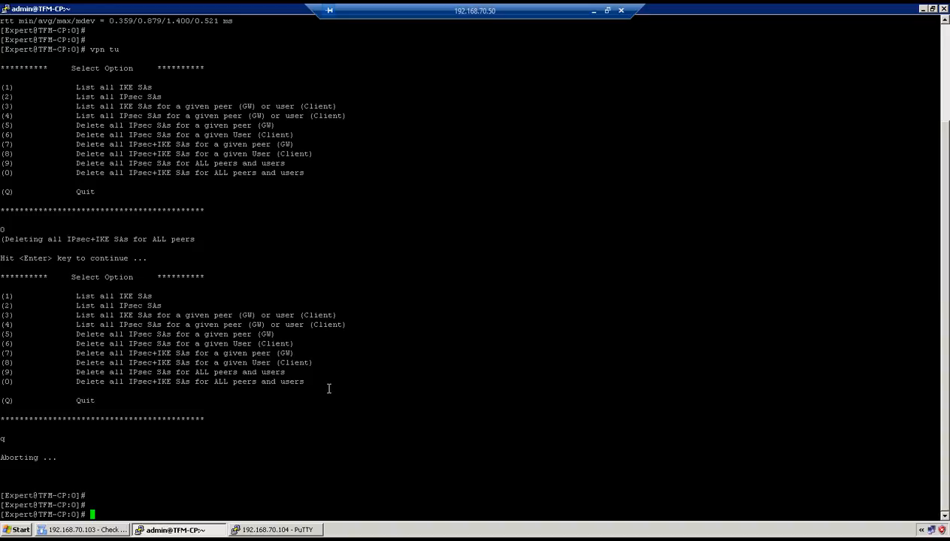
click(288, 530)
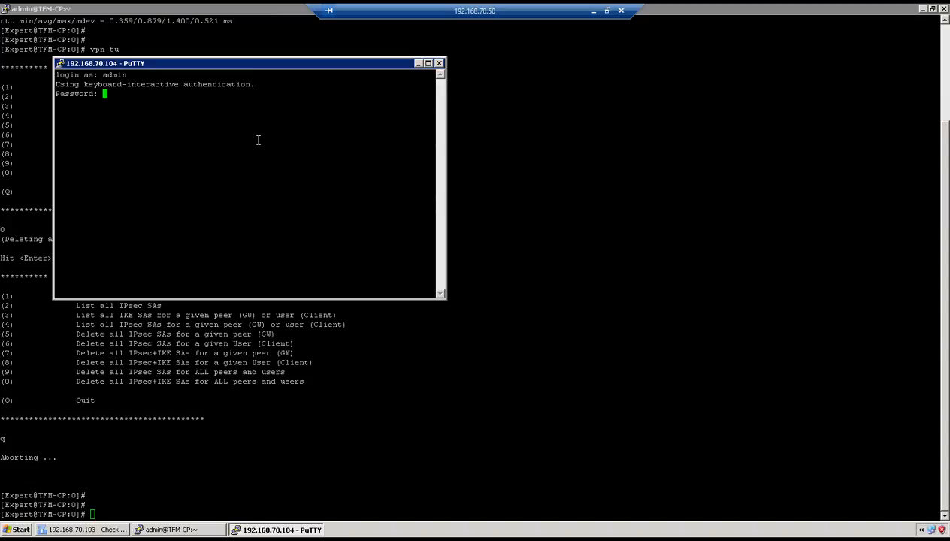
Step: Log in to the Palo Alto with the admin password and maximize its terminal window
key(Return)
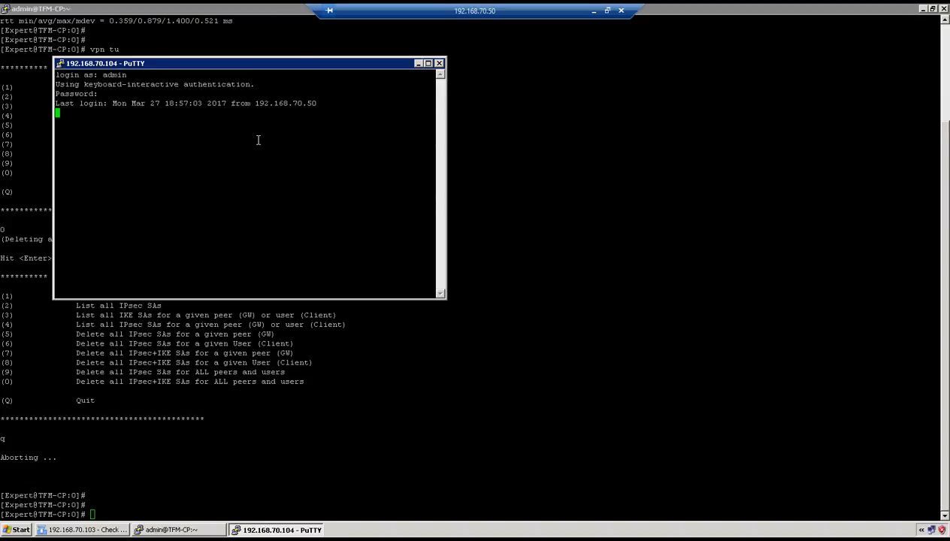
click(275, 62)
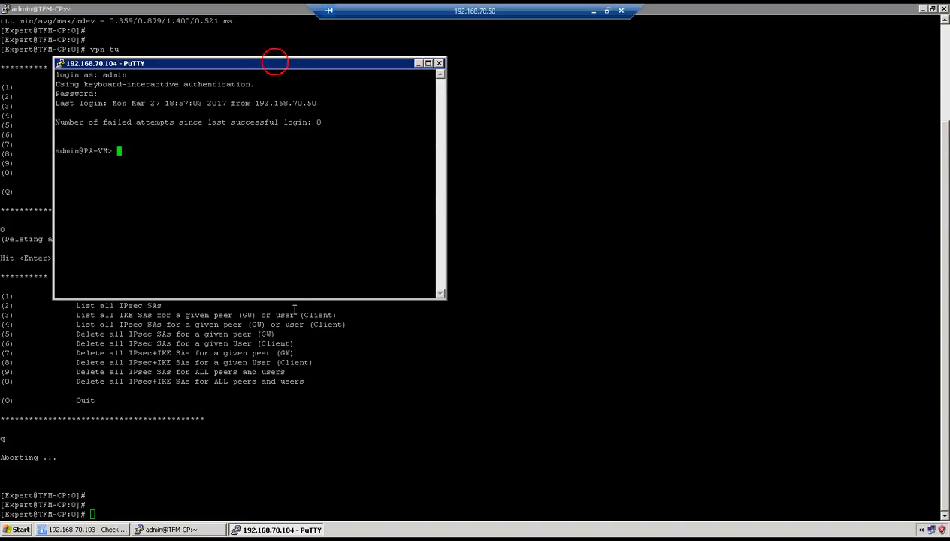
double_click(239, 64)
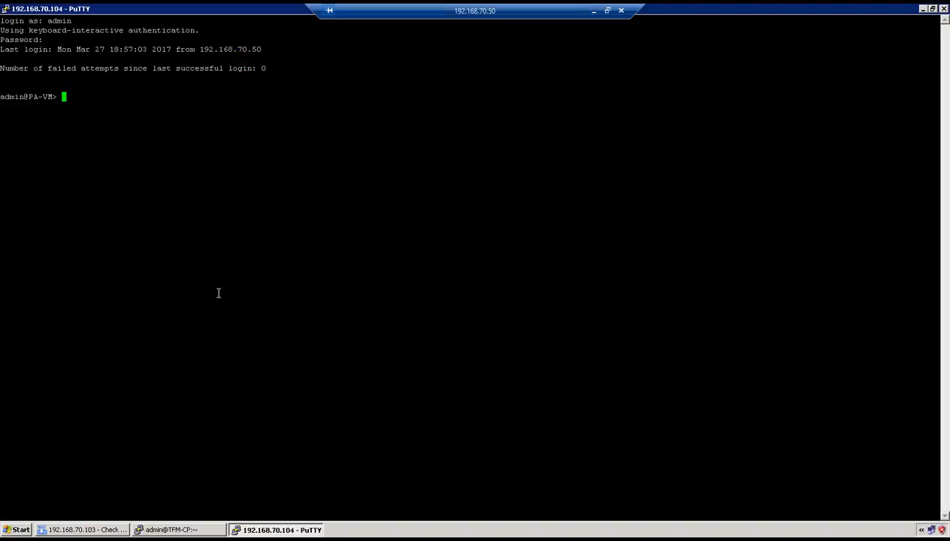
Step: Clear the Palo Alto's SAs with 'clear vpn ike-sa' and 'clear vpn ipsec-sa'
text(clear vpn ike-sa)
key(Return)
key(Return)
key(Return)
text(clear vpn ipsec-sa)
key(Return)
key(Return)
key(Return)
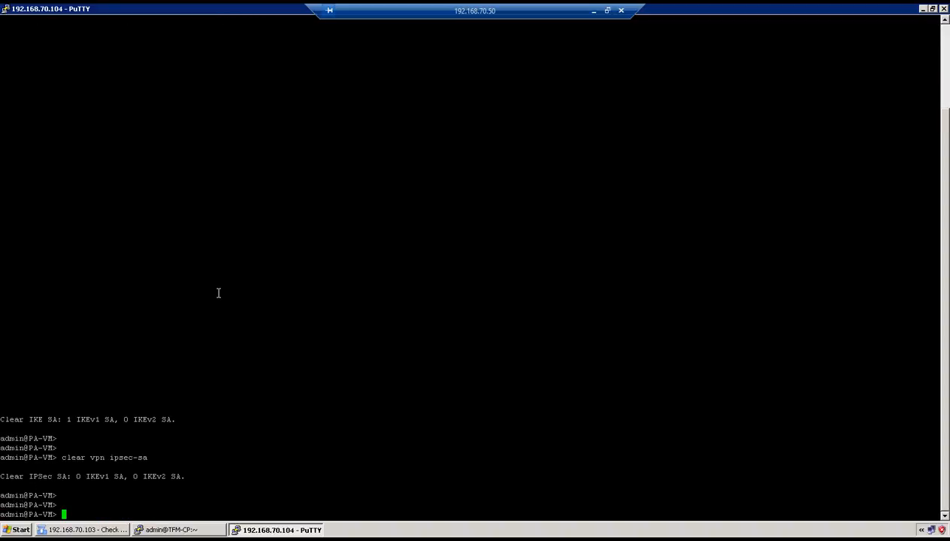
key(Return)
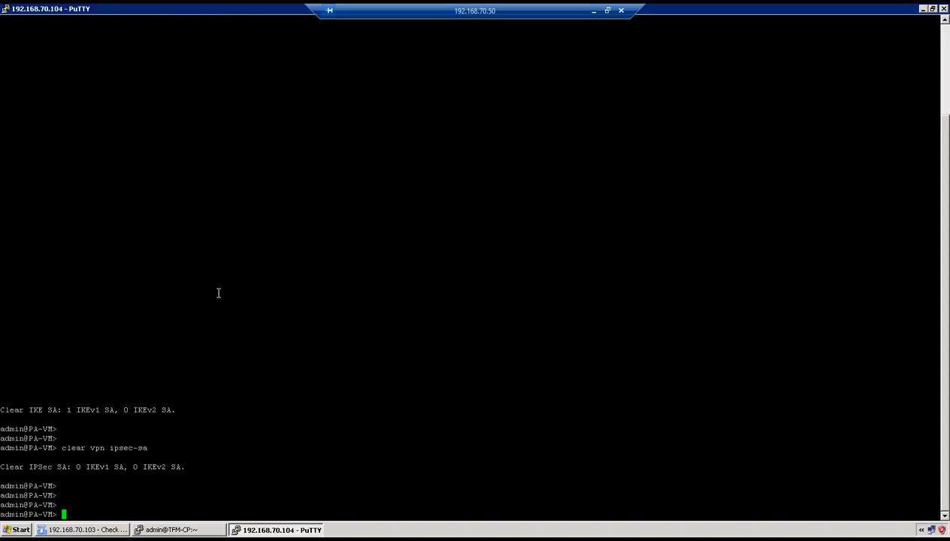
click(594, 12)
Step: Connect Remote Desktop to 203.115.100.105, accepting the certificate warning and dismissing the logon message
click(637, 397)
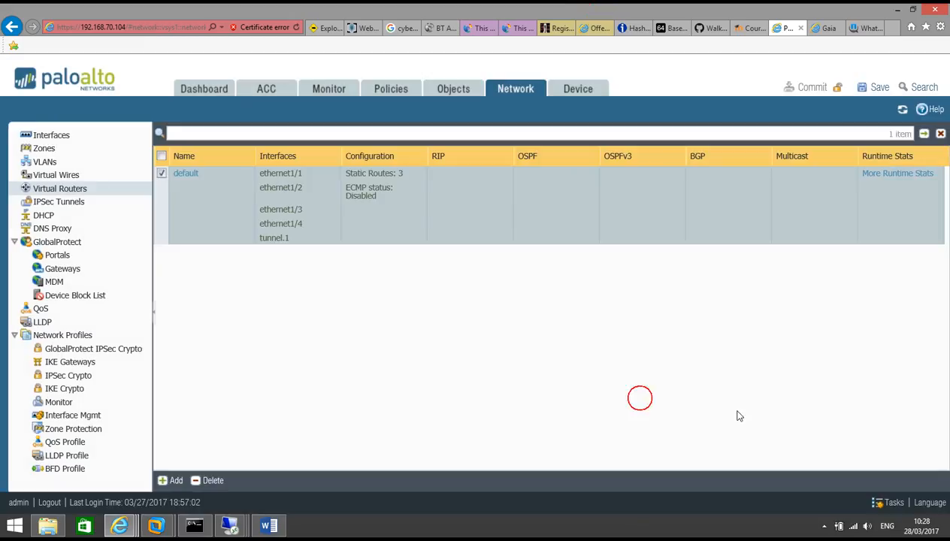
mouse_move(229, 526)
click(337, 451)
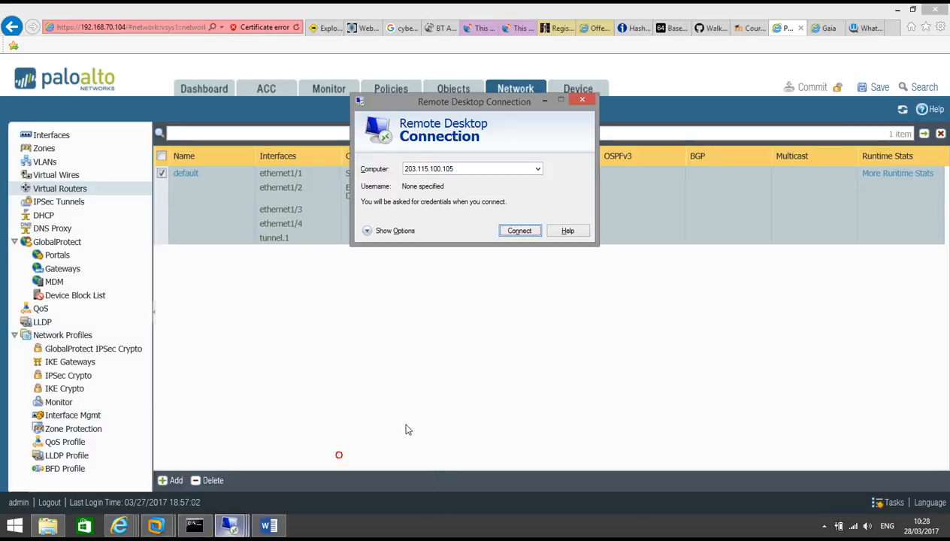
click(531, 235)
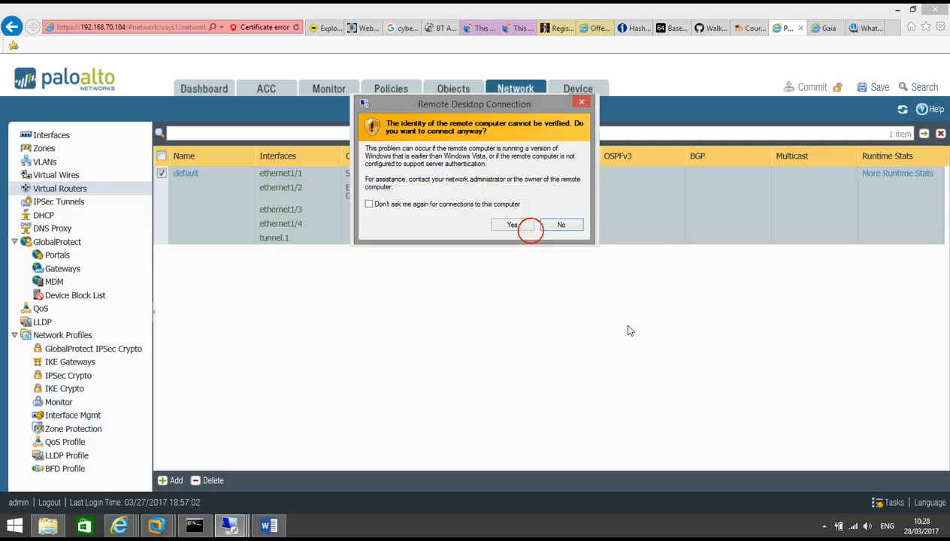
click(521, 225)
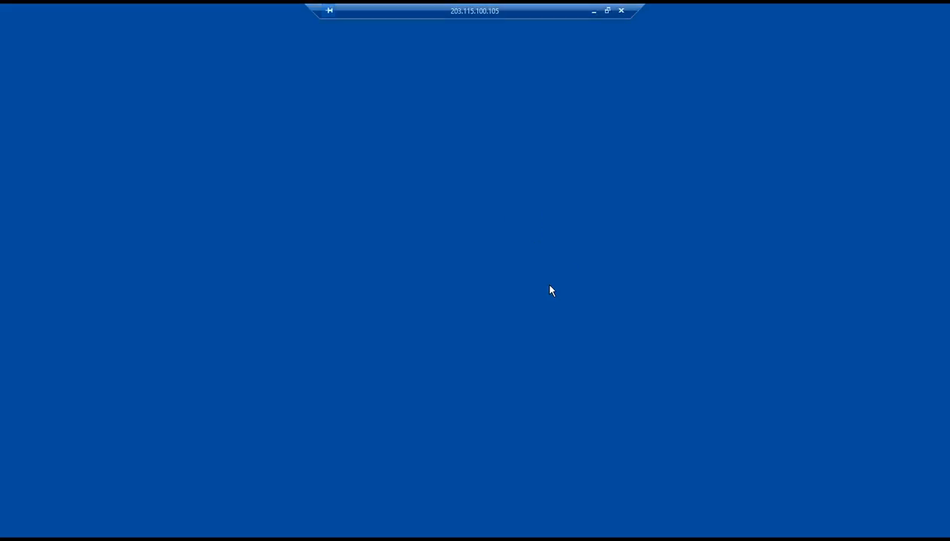
click(481, 313)
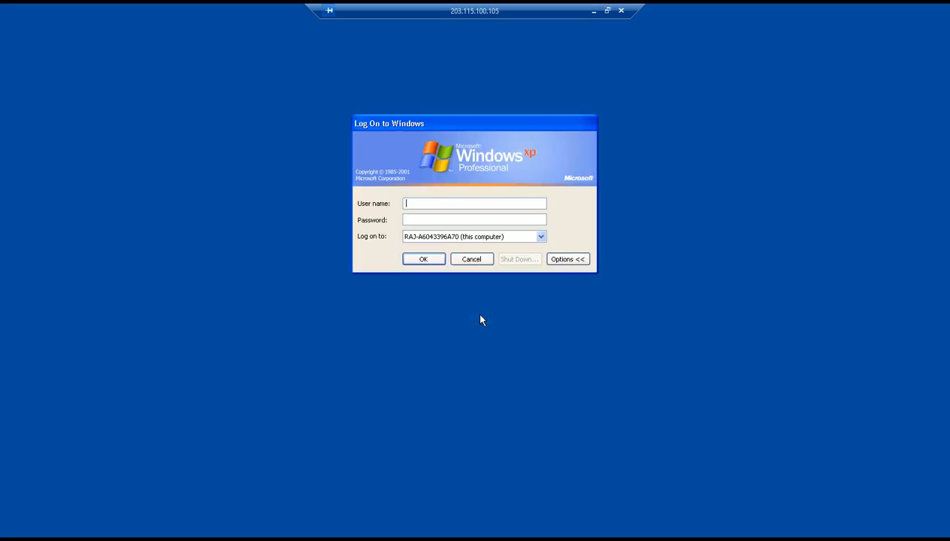
Step: Log on to Windows XP with the lab admin account, then switch to the Gaia Portal window
text(labadmin)
key(Tab)
text(•••••••••)
key(Return)
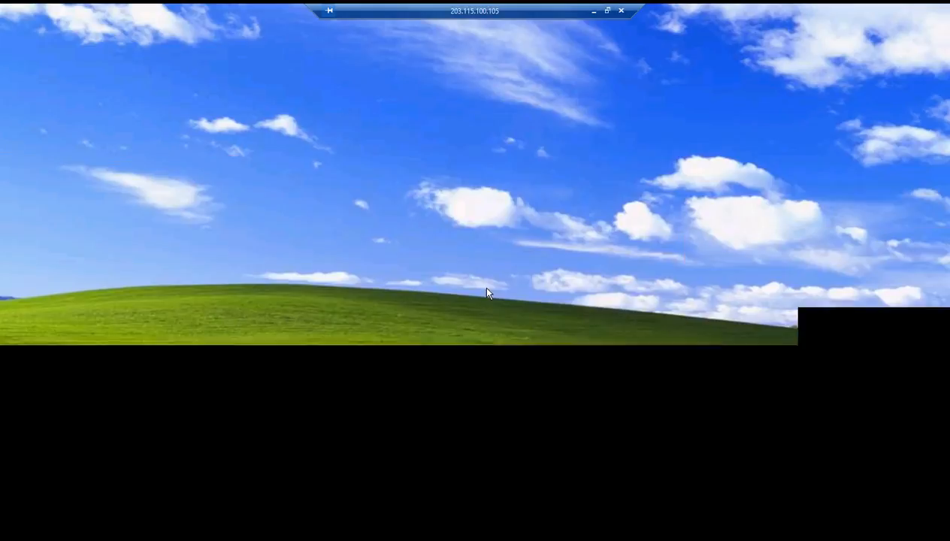
click(594, 11)
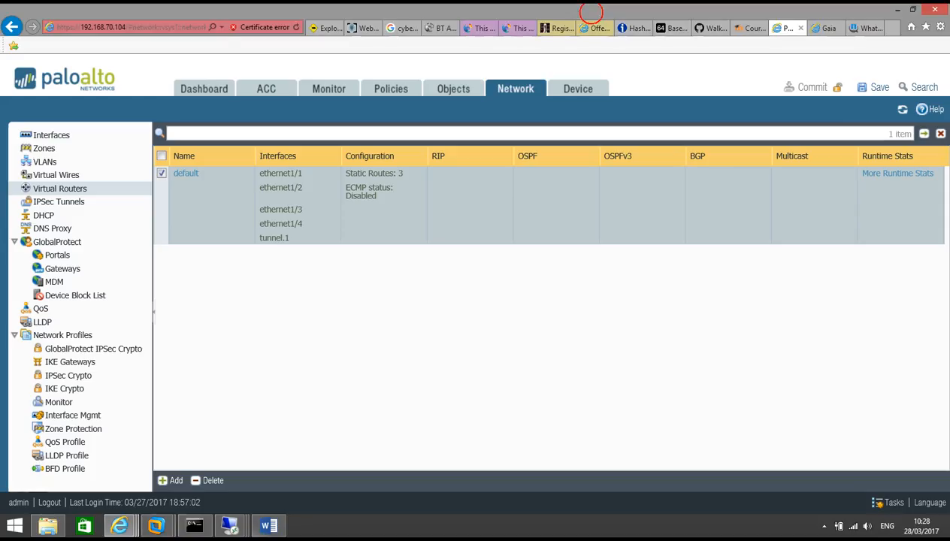
click(120, 526)
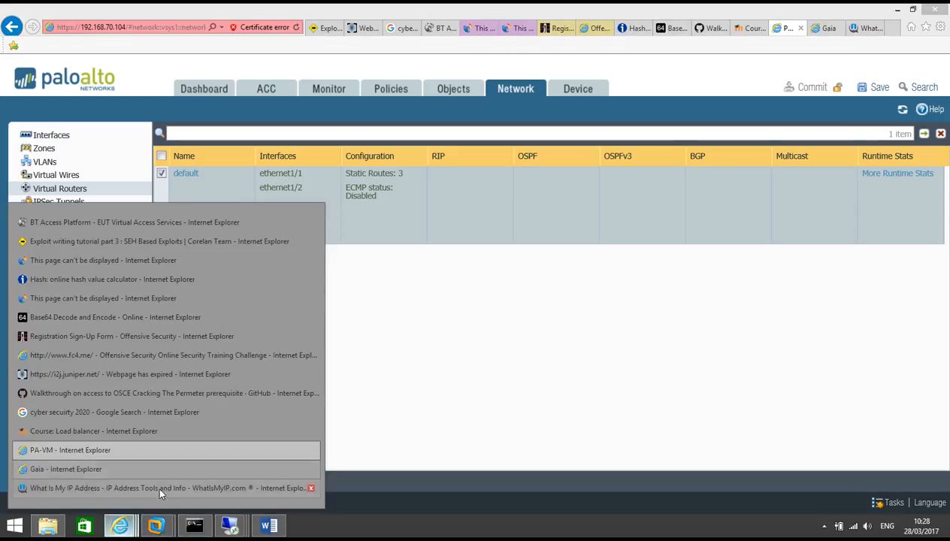
click(138, 477)
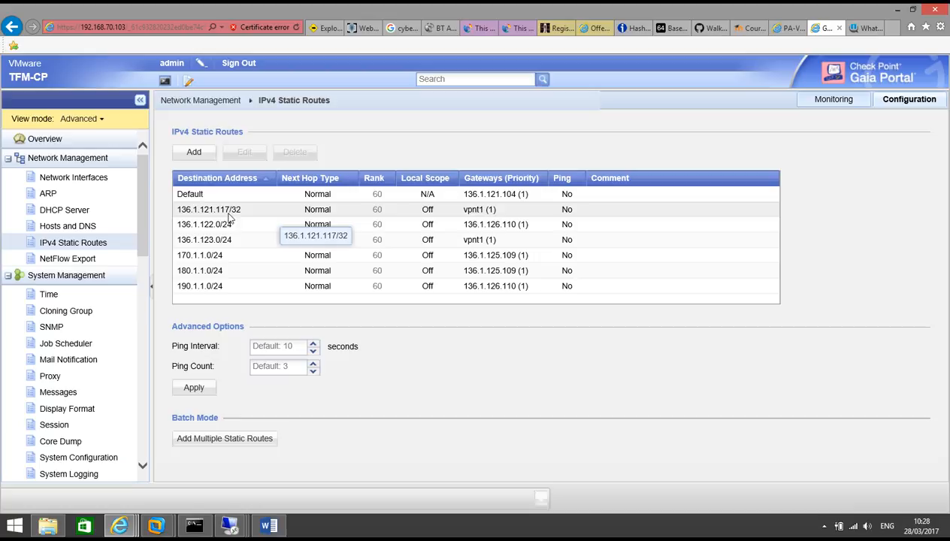
Step: In the remote XP Command Prompt, start ping 1.1.1.1; the first requests time out
mouse_move(231, 525)
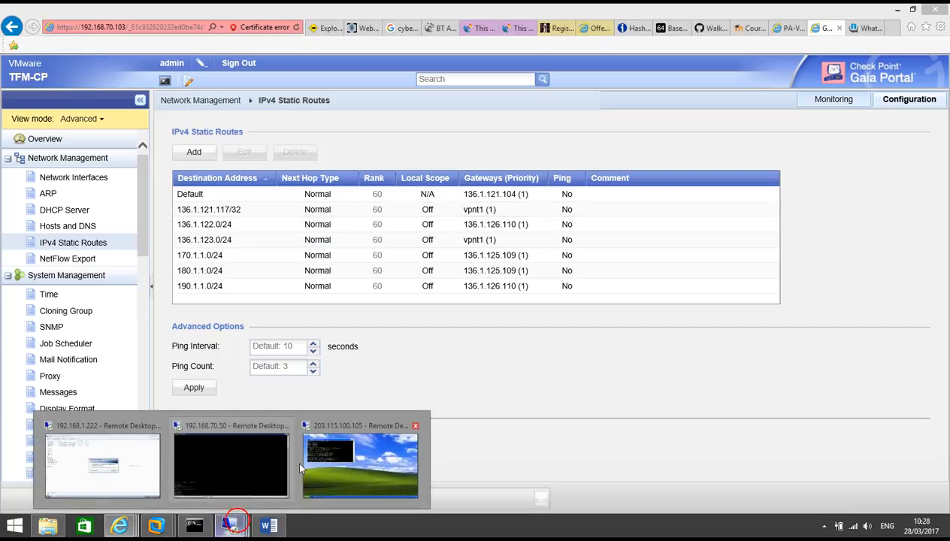
click(340, 451)
click(274, 165)
key(Return)
key(Return)
key(Return)
key(Return)
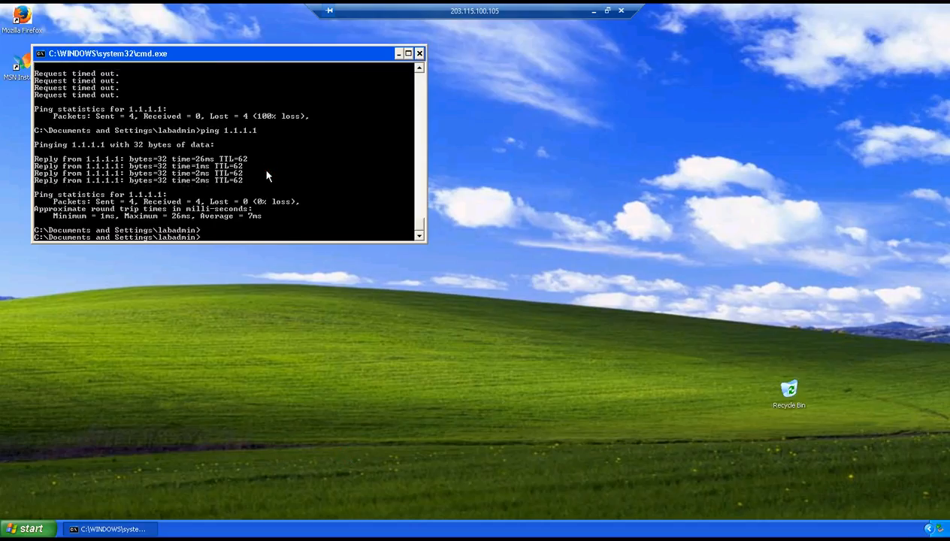
text(ping 1)
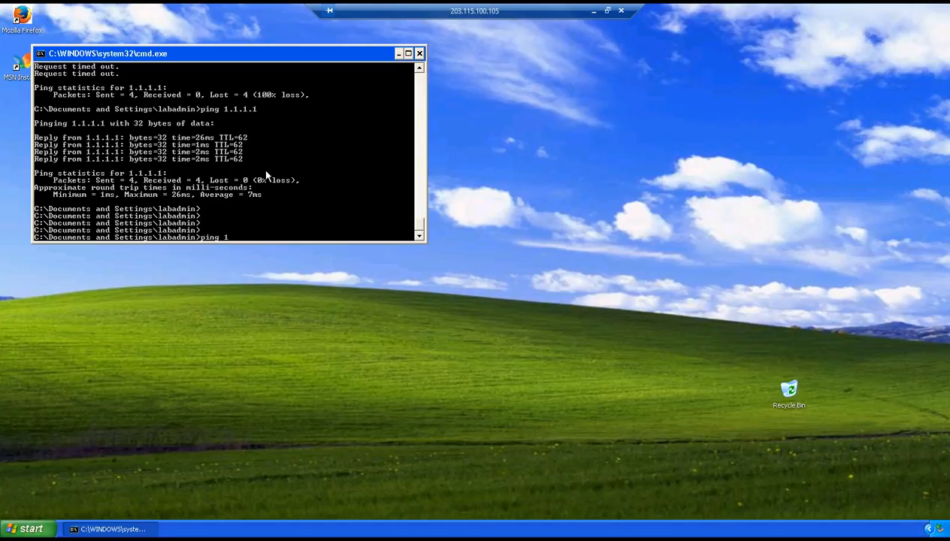
text(.1.1.1)
key(Return)
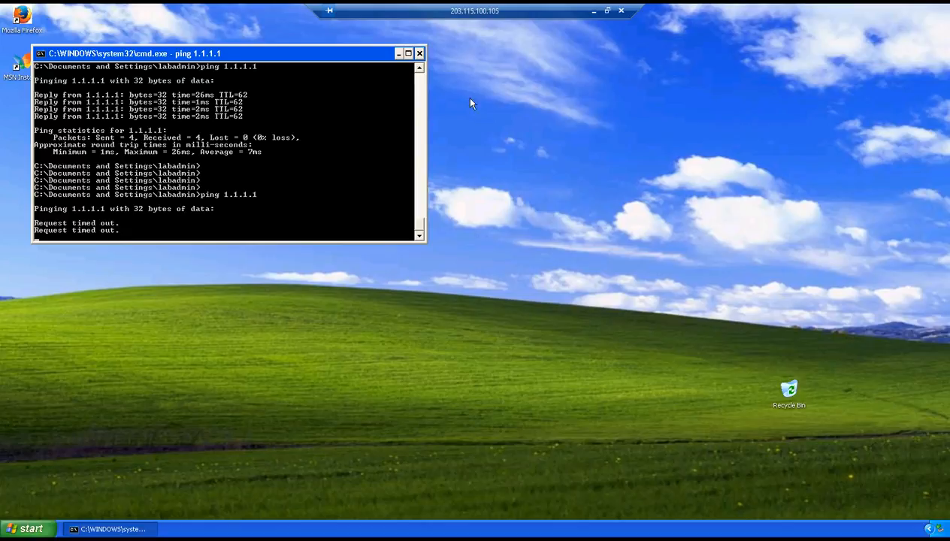
Step: Dismiss the finished TFM-CP policy installation dialog and launch SmartView Tracker from the SmartConsole menu
click(593, 11)
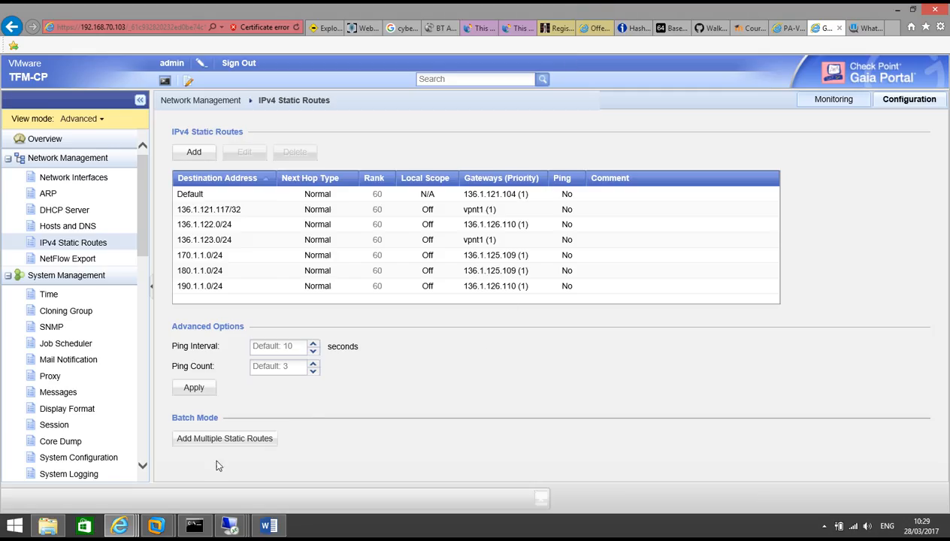
mouse_move(230, 525)
click(251, 460)
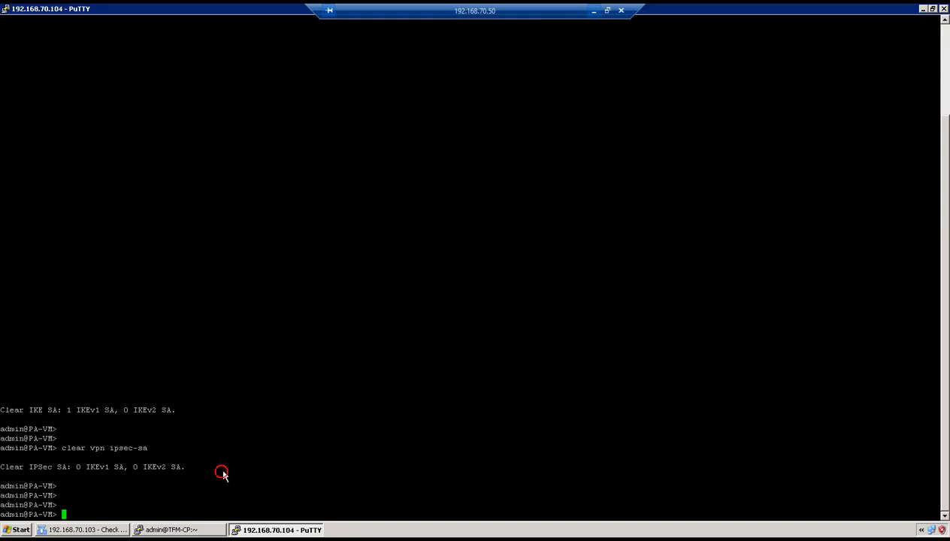
click(81, 530)
click(563, 377)
click(216, 23)
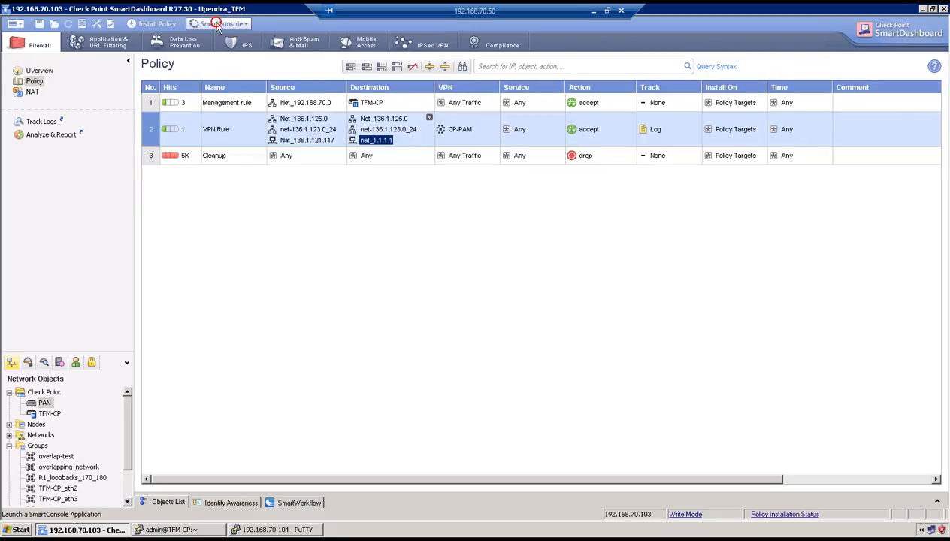
click(241, 89)
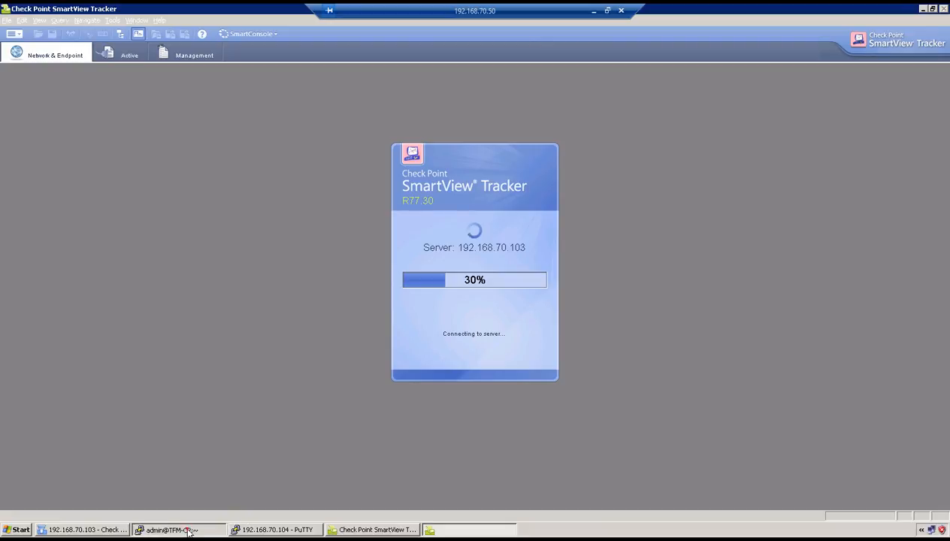
click(175, 530)
Step: Run vpn tu on the Check Point and list its IKE SAs (1) and IPsec SAs (2)
click(158, 529)
text(vpn tu)
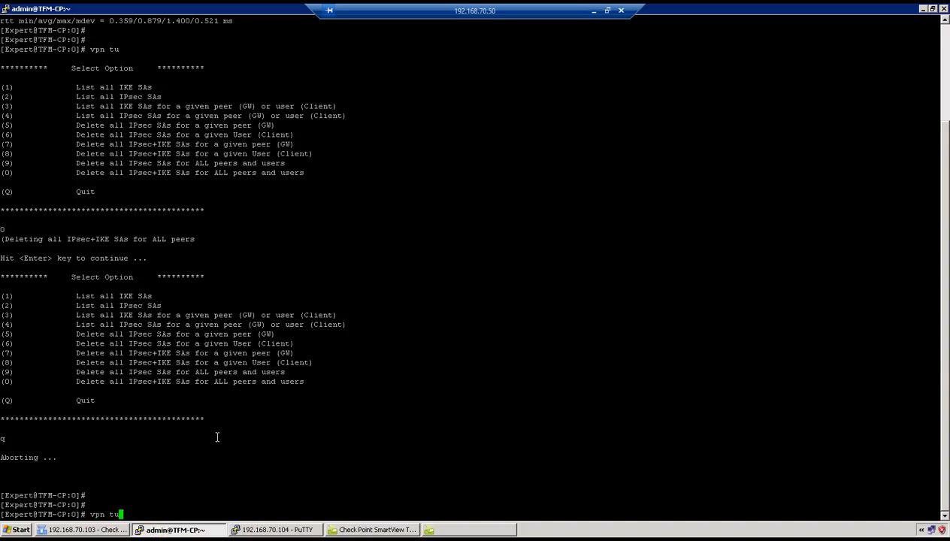
key(Return)
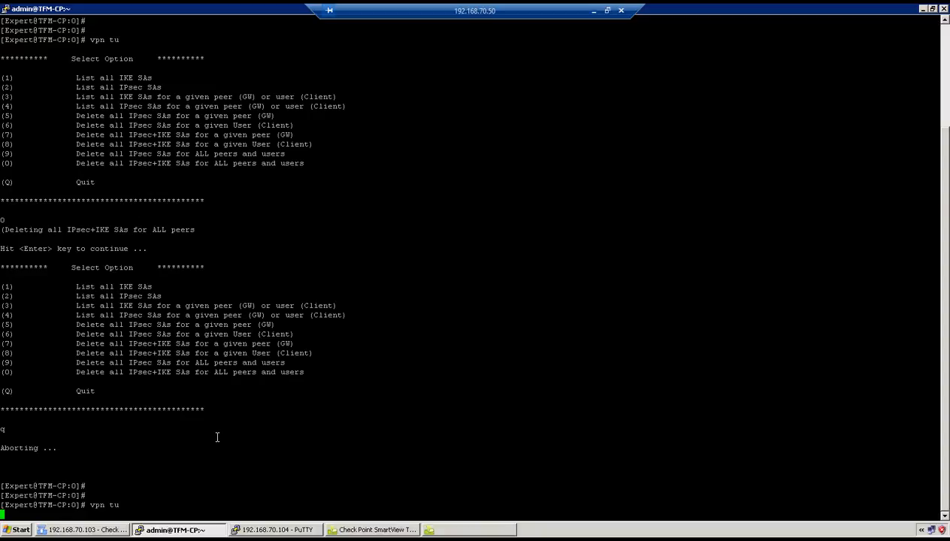
text(1)
key(Return)
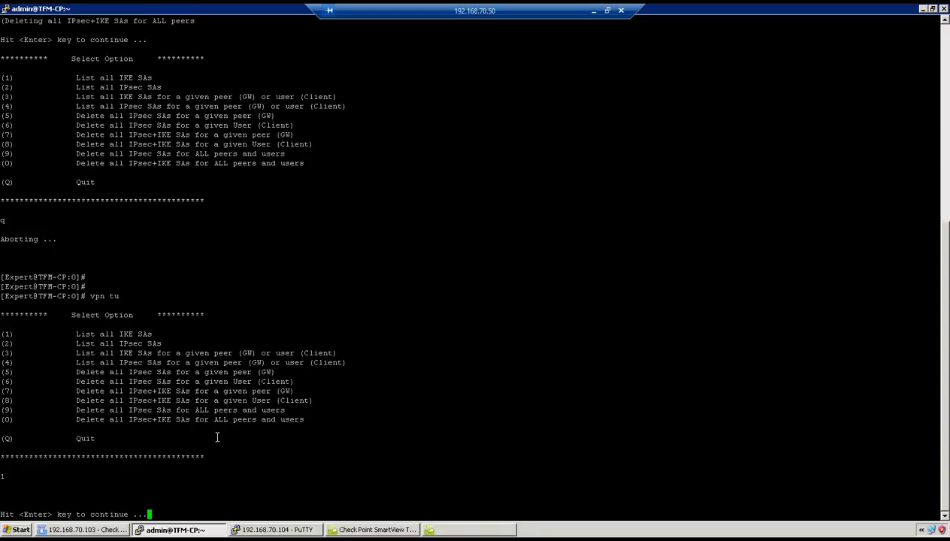
key(Return)
text(2)
key(Return)
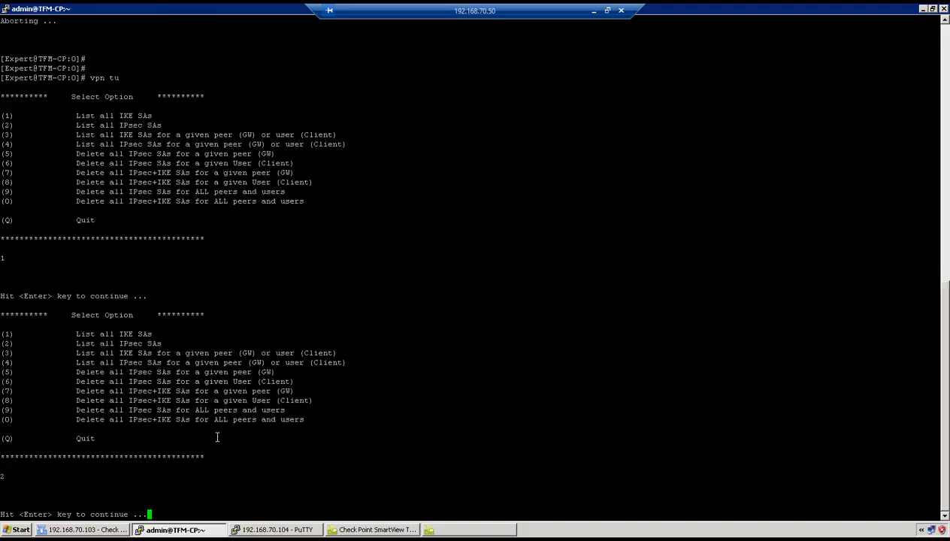
click(593, 11)
click(789, 28)
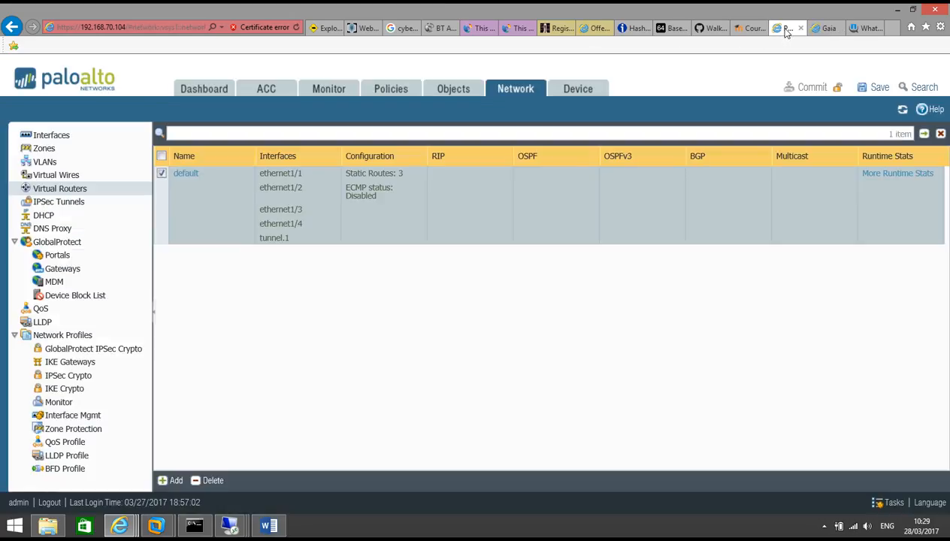
Step: Filter the Palo Alto traffic logs to destination address 1.1.1.1
click(329, 90)
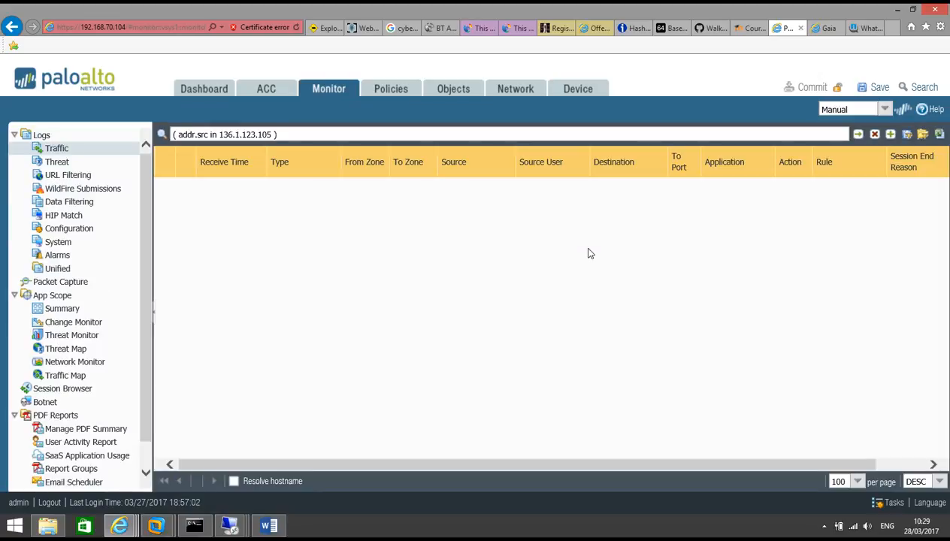
click(874, 134)
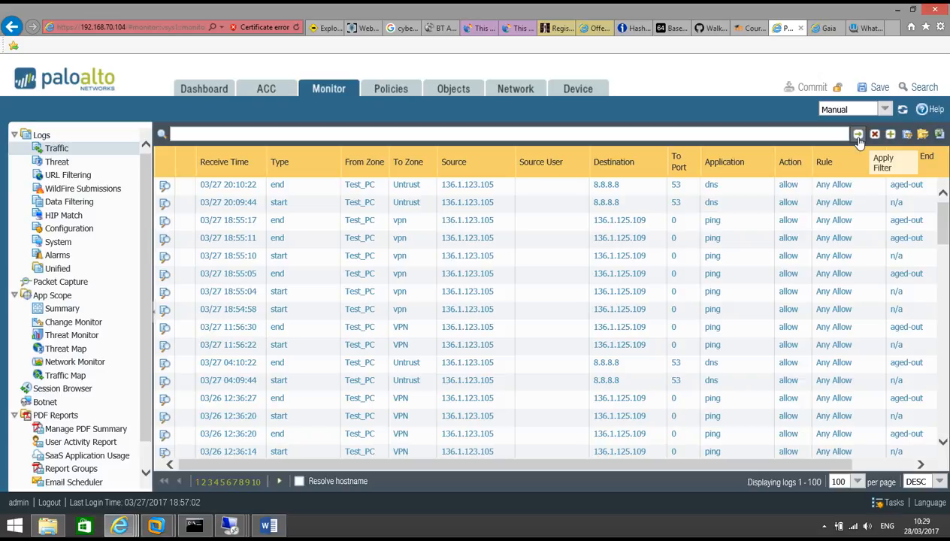
click(620, 220)
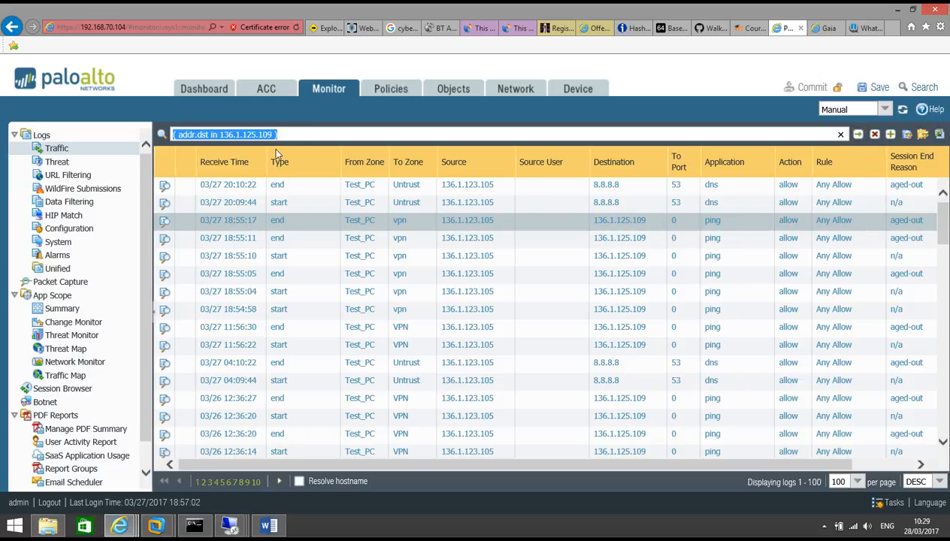
click(273, 138)
key(BackSpace)
key(BackSpace)
key(BackSpace)
key(BackSpace)
key(BackSpace)
key(BackSpace)
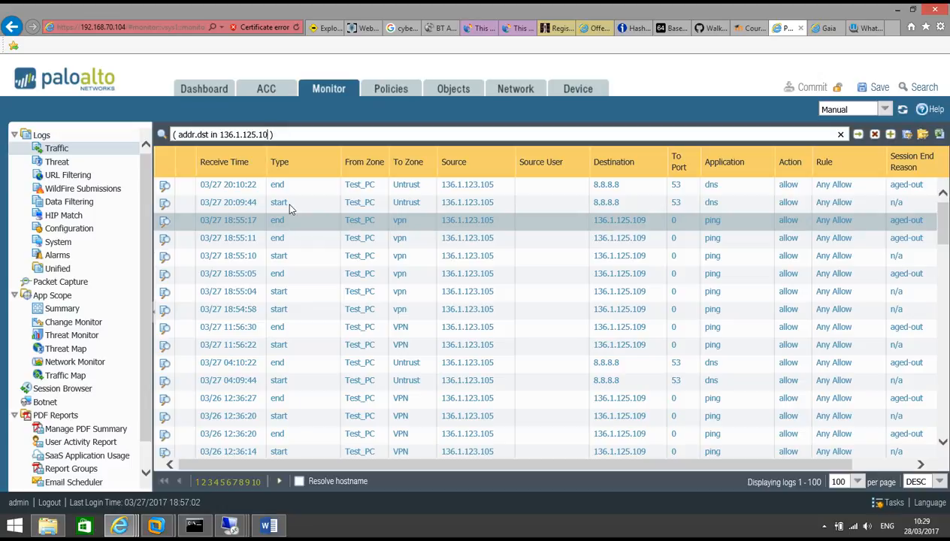
key(BackSpace)
key(BackSpace)
key(BackSpace)
key(BackSpace)
key(BackSpace)
text(.1.1.1)
click(858, 134)
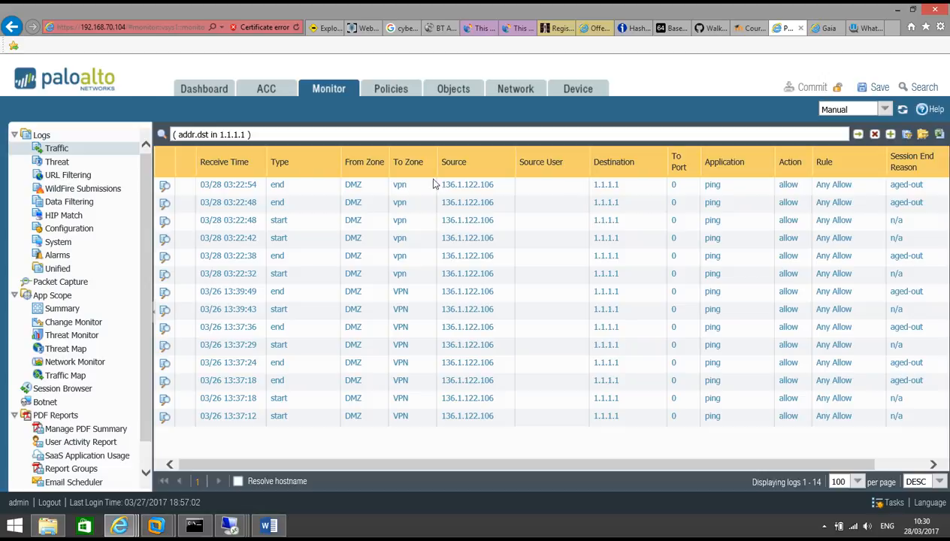
Step: Open the latest 1.1.1.1 log's details and check NAT IPs 136.1.121.117 and 1.1.1.1
click(164, 186)
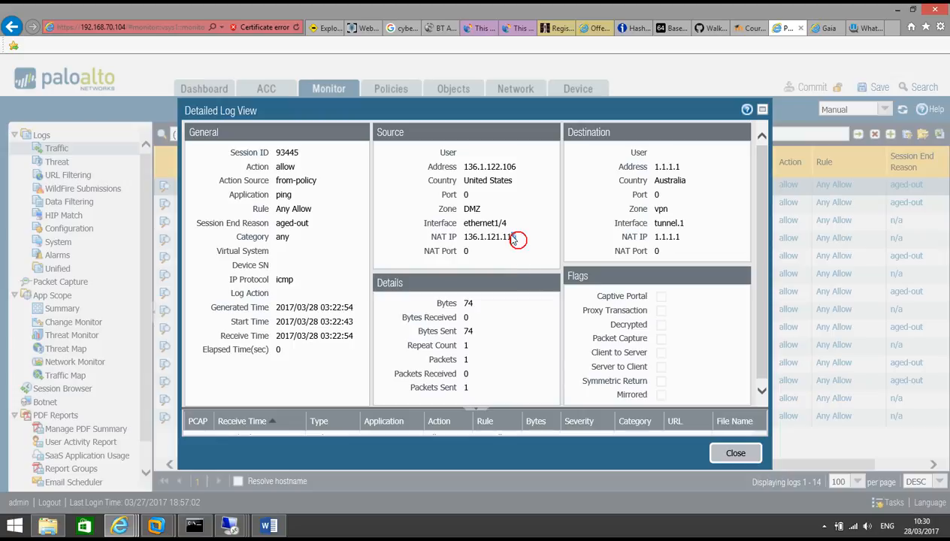
drag(518, 239, 487, 228)
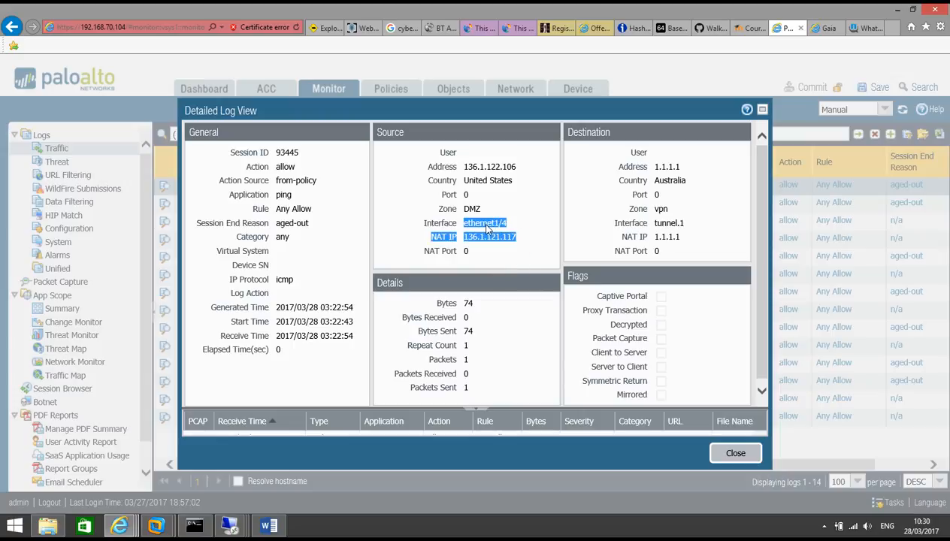
drag(679, 239, 668, 238)
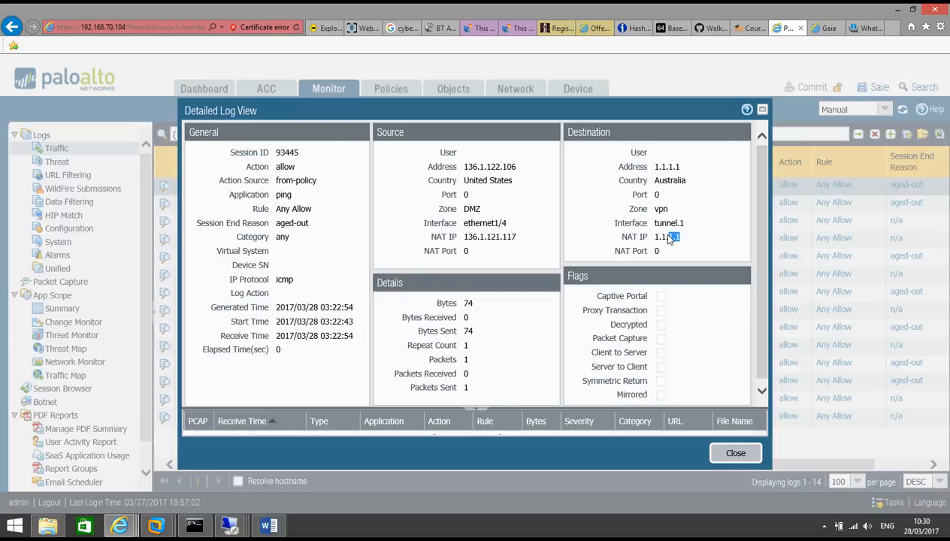
scroll(698, 220, down, 1)
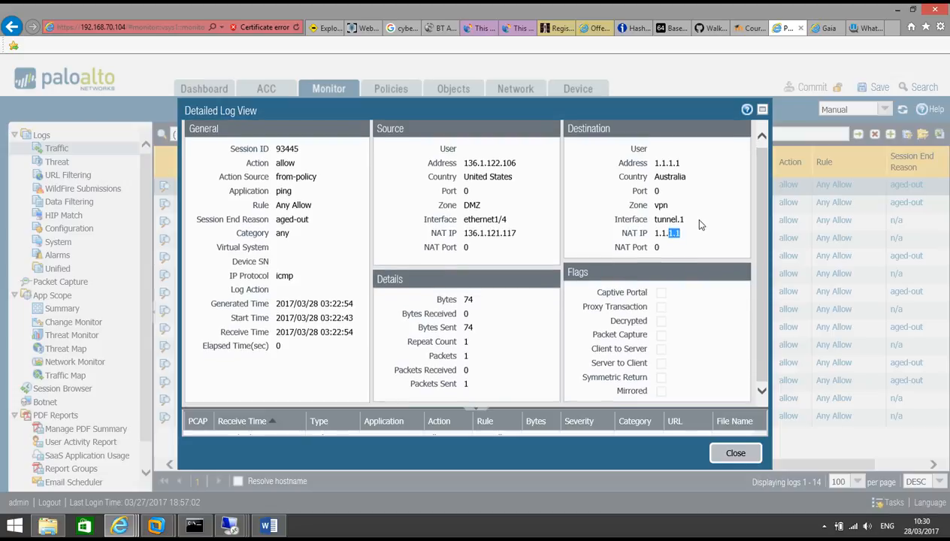
click(732, 453)
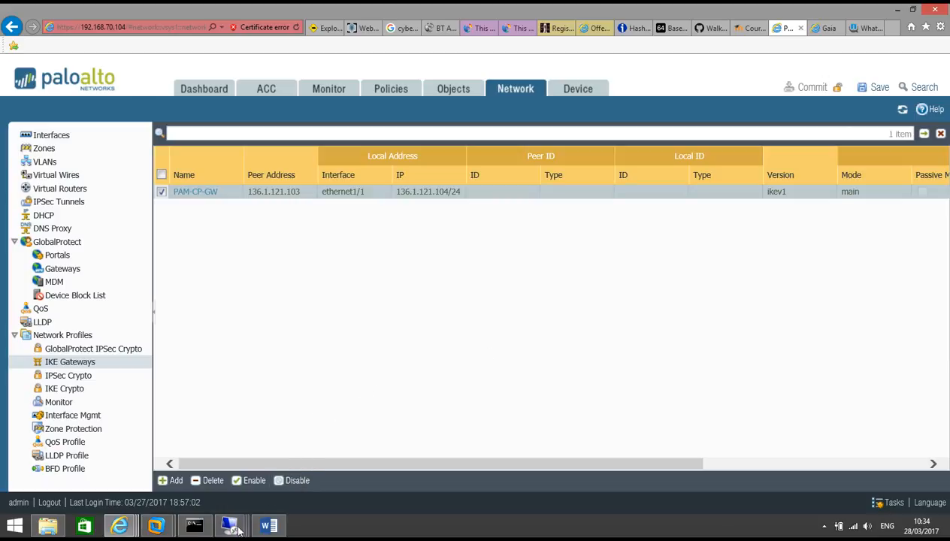
Step: Close SmartView Tracker's details for rejected record 23110 and bring up the remote Windows XP desktop
mouse_move(237, 530)
click(230, 462)
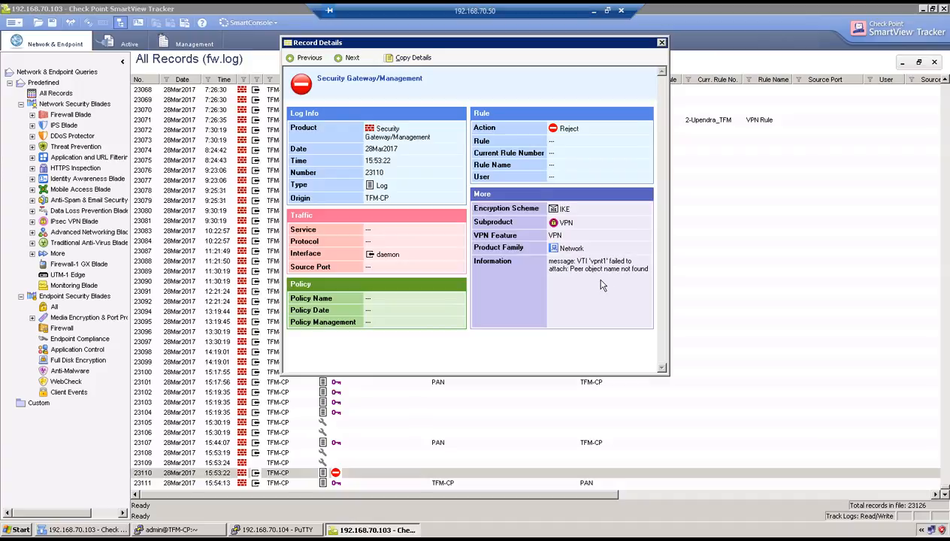
click(662, 42)
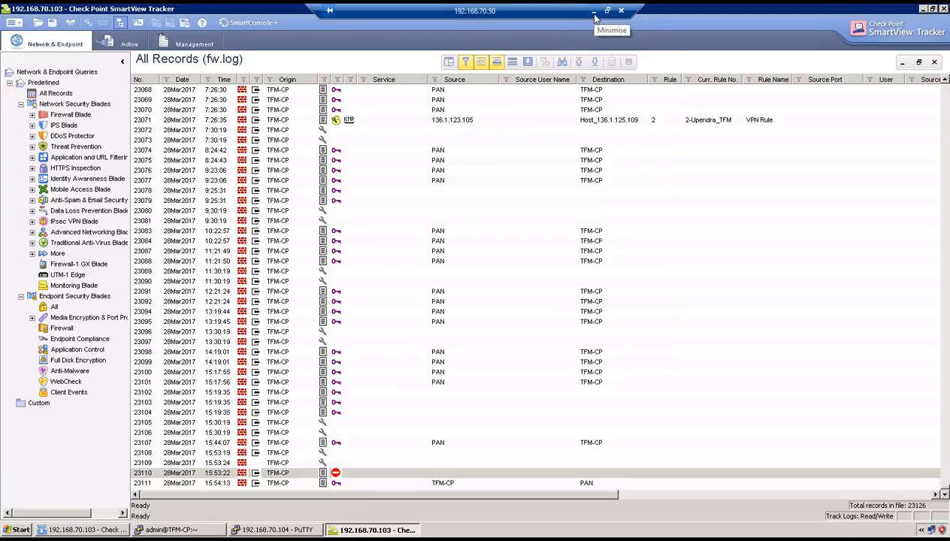
click(594, 12)
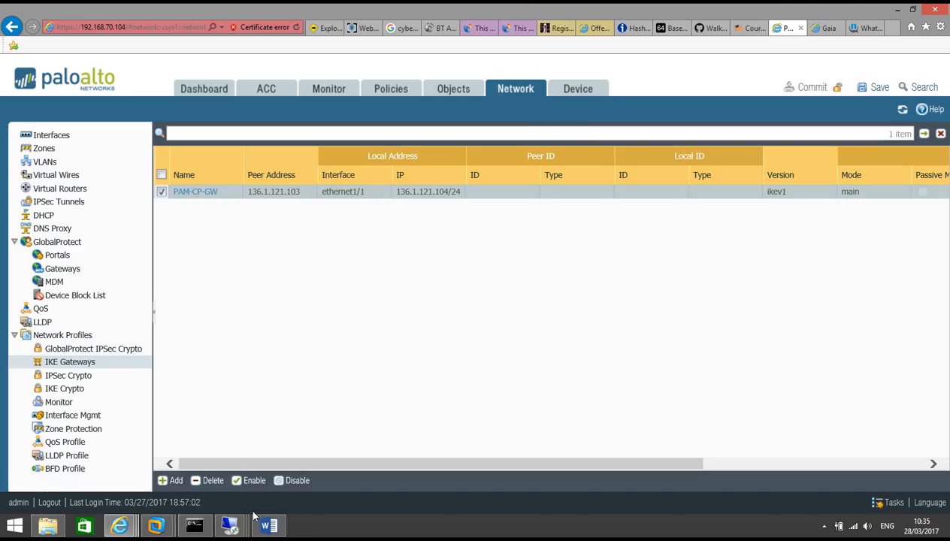
mouse_move(228, 528)
click(365, 462)
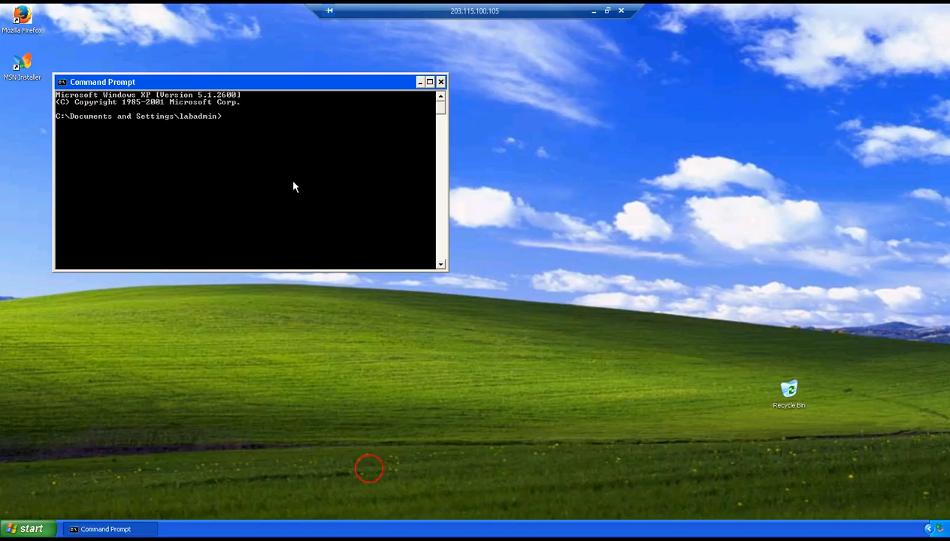
Step: Ping 1.1.1.1 from the XP Command Prompt, getting 3 of 4 replies, then minimise the session
text(ing 1.1.1.1)
key(Return)
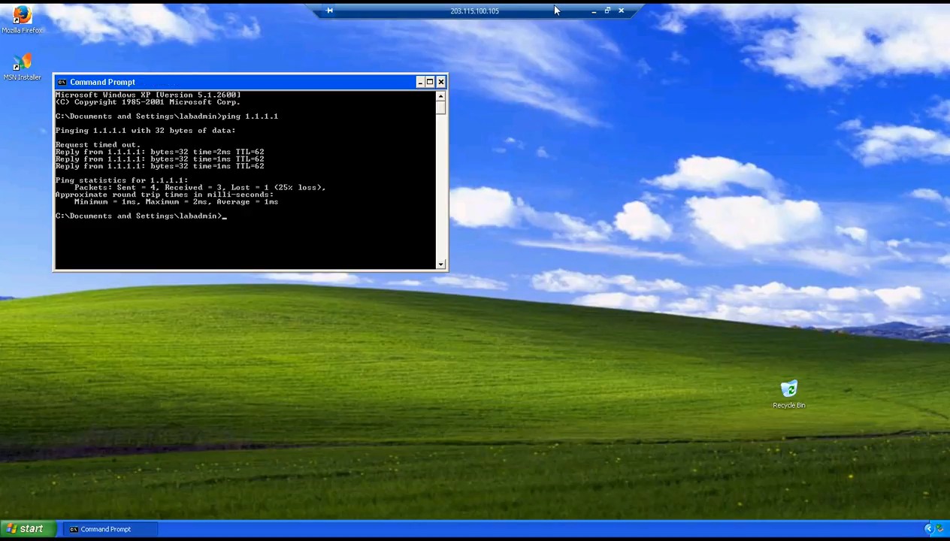
click(594, 11)
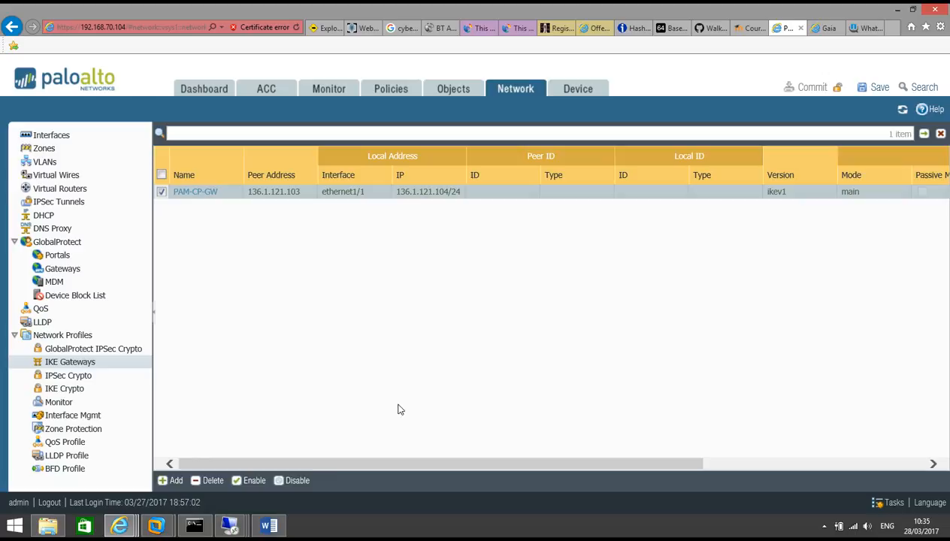
Step: On the Check Point, run vpn tu and list the established IKE (1) and IPsec (2) SAs
mouse_move(231, 526)
click(219, 468)
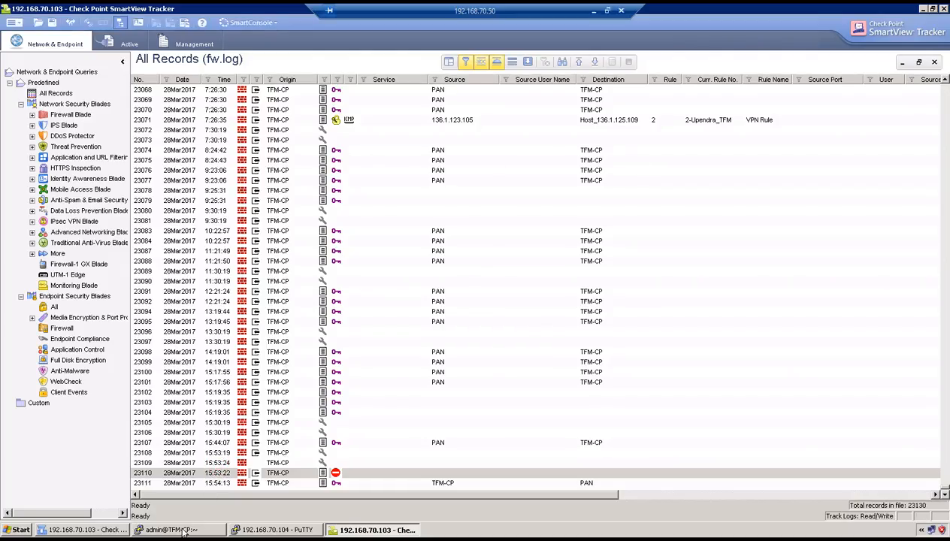
click(203, 530)
text(vpn tu)
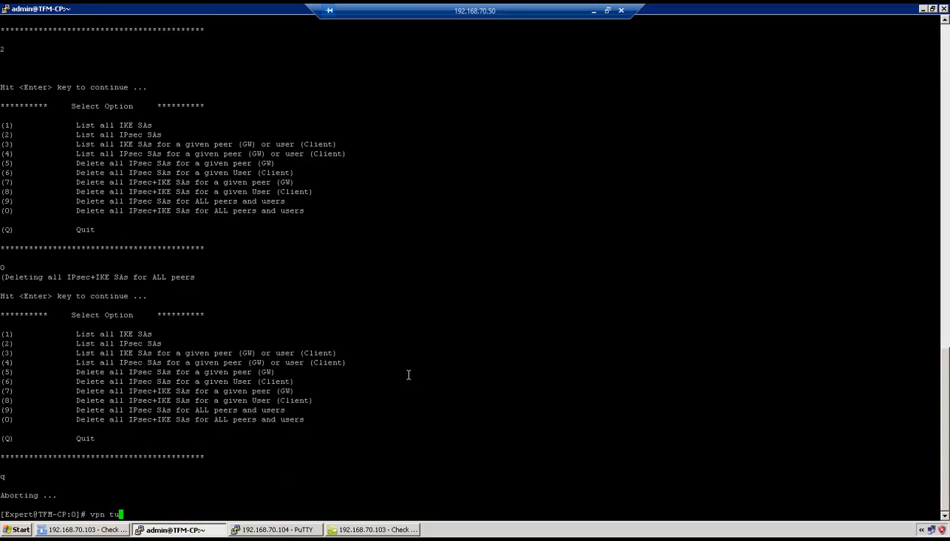
key(Return)
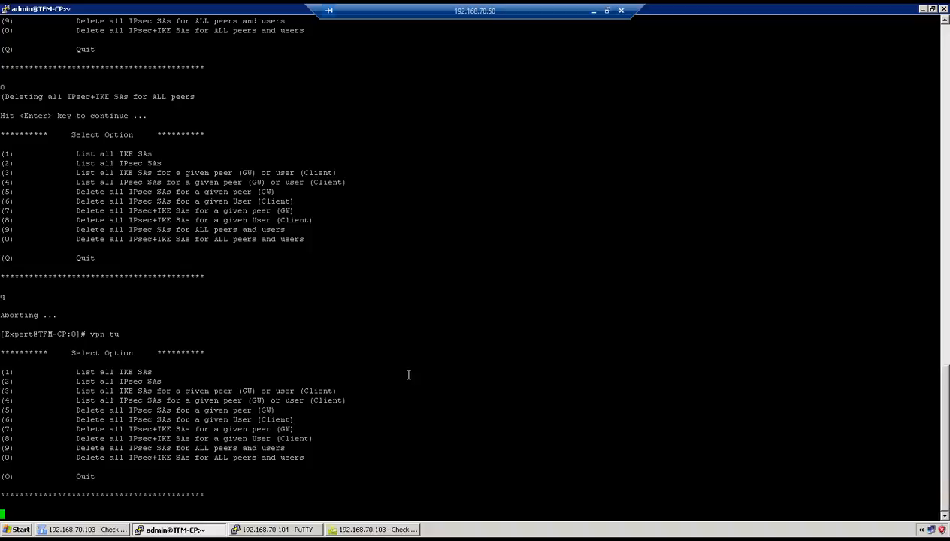
text(1)
key(Return)
text(2)
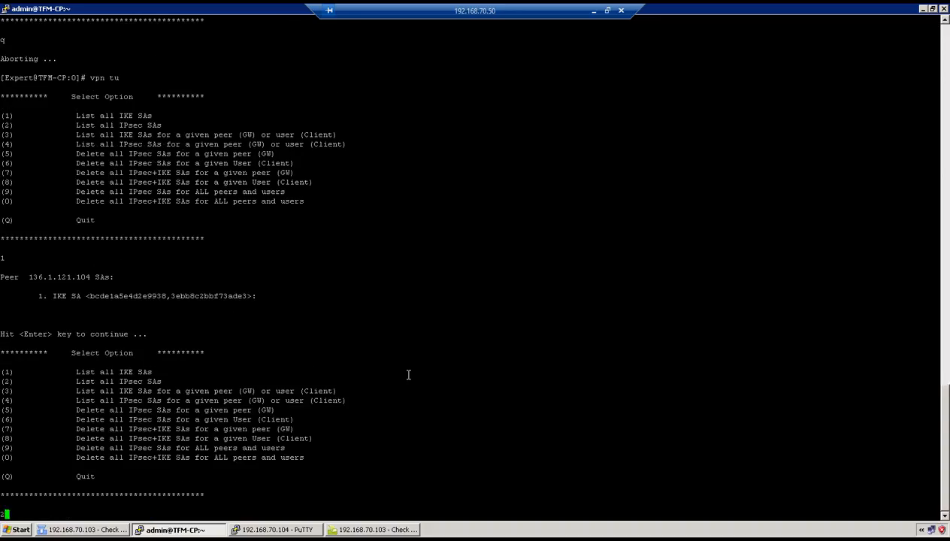
key(Return)
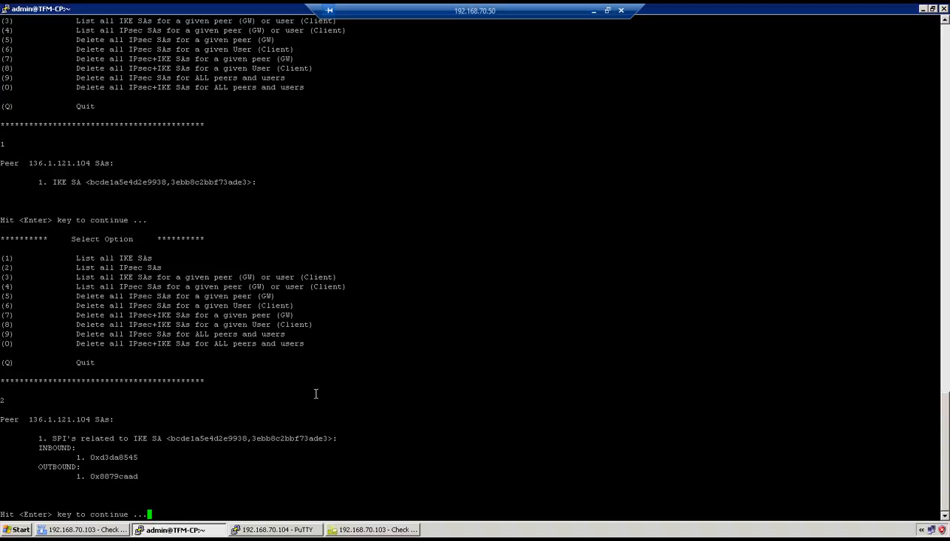
Step: On the Palo Alto, run 'show vpn ike-sa' to confirm SAs with PAM-CP-GW at 136.1.121.103
click(285, 530)
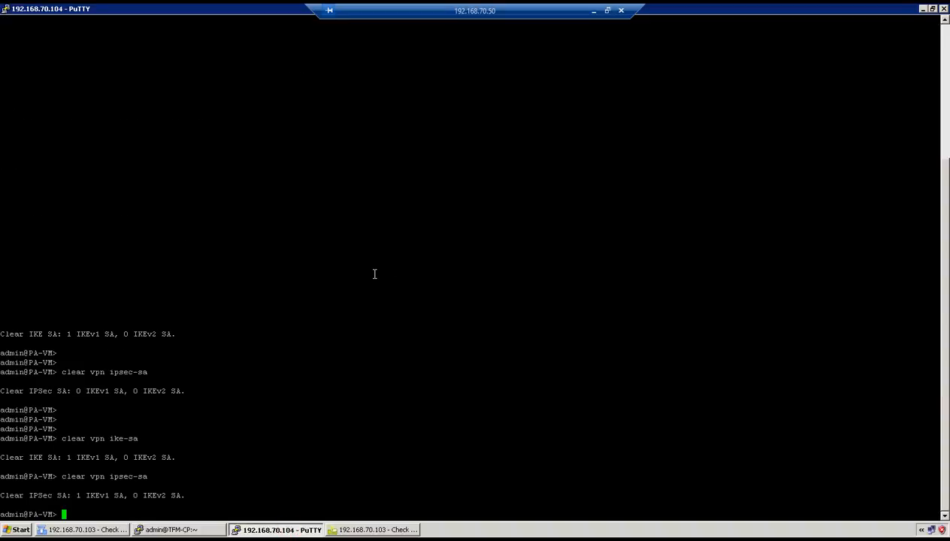
text(show vpn ike-sa)
key(Return)
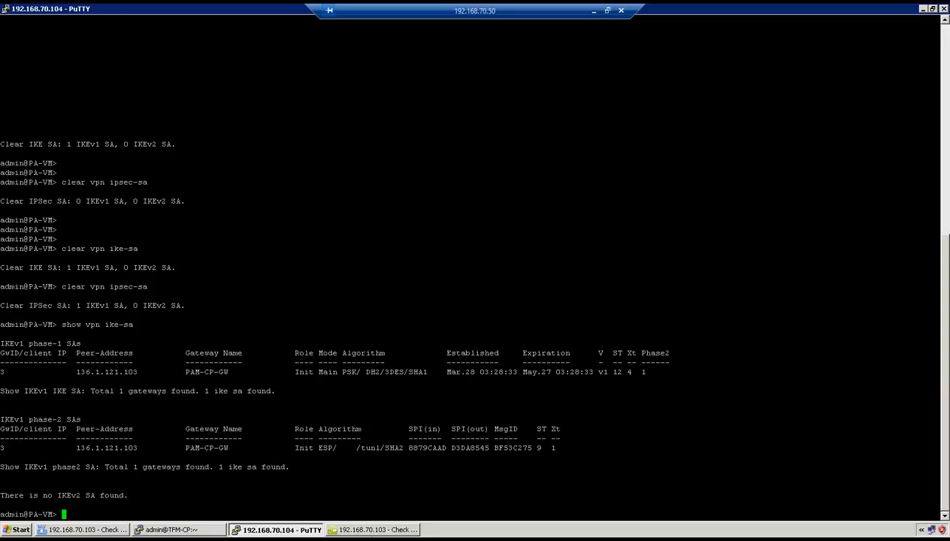
click(371, 530)
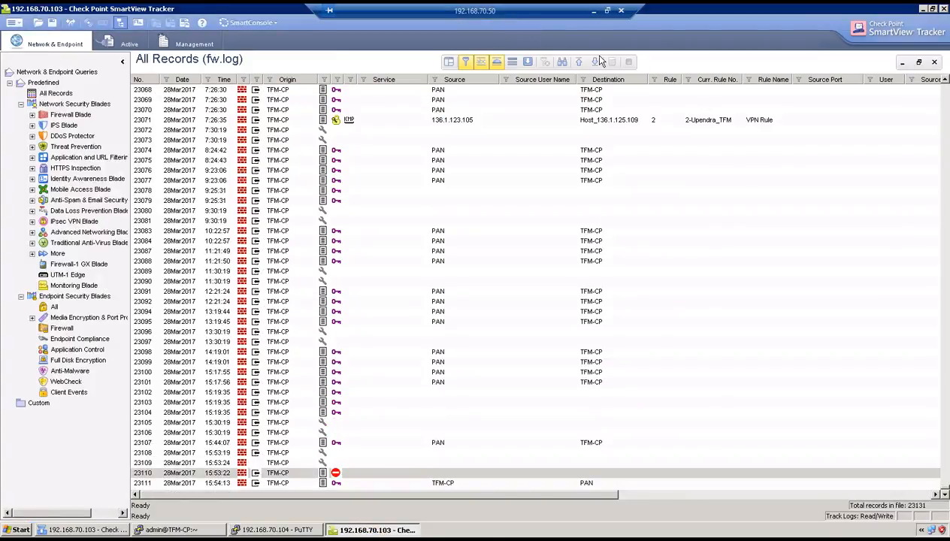
Step: Confirm log record 23129 shows Quick Mode completed with PAN for host 1.1.1.1, then minimise the remote session
click(595, 62)
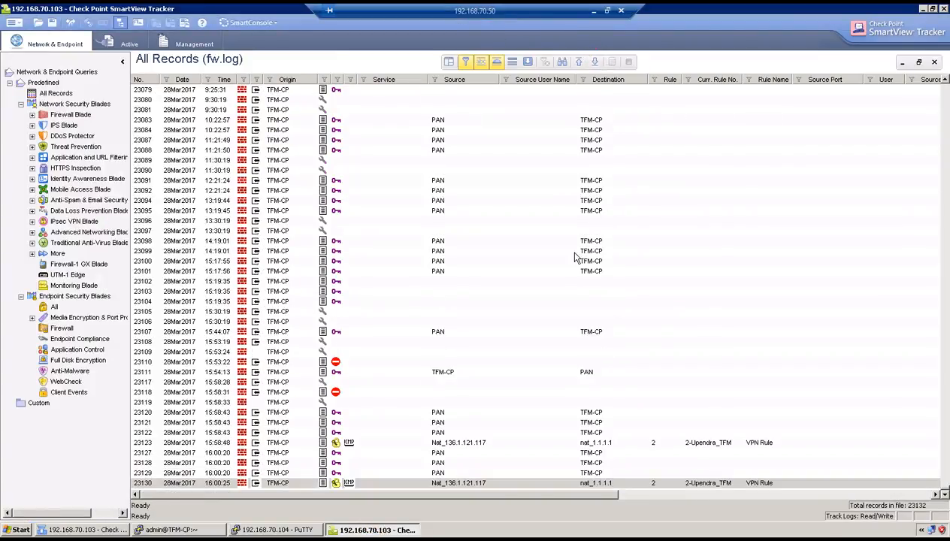
double_click(353, 483)
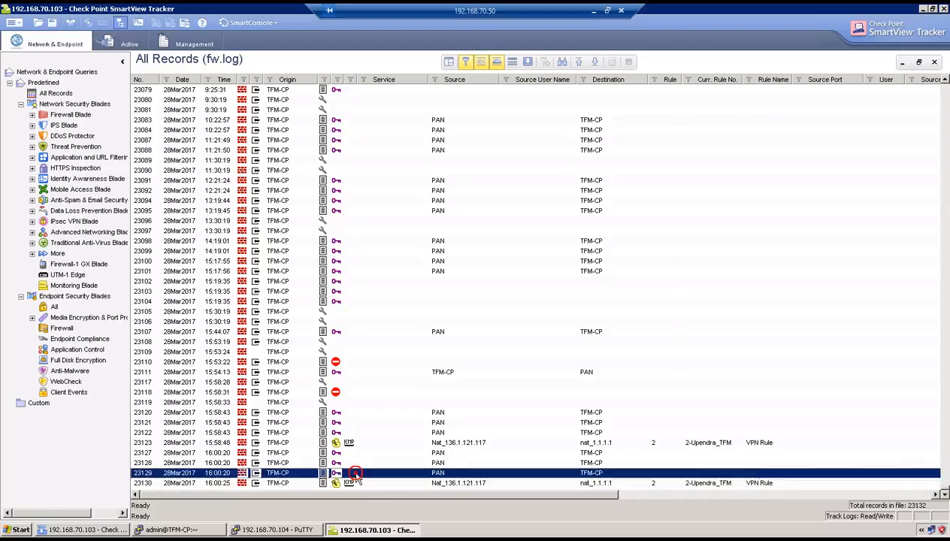
drag(599, 346, 568, 323)
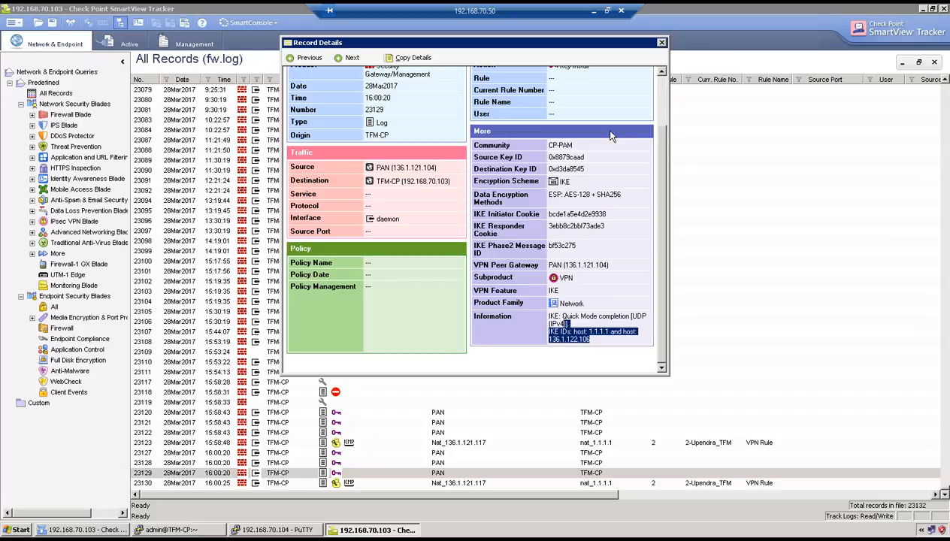
click(594, 12)
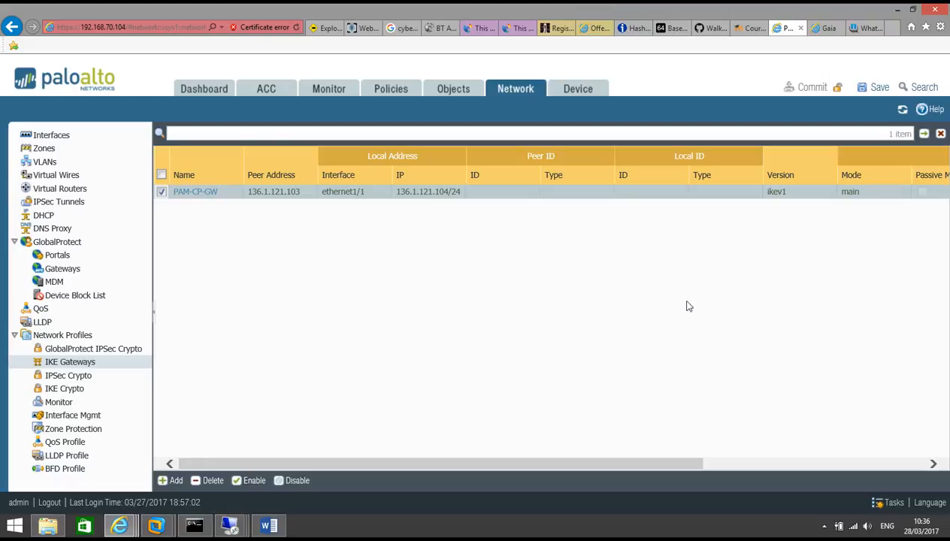